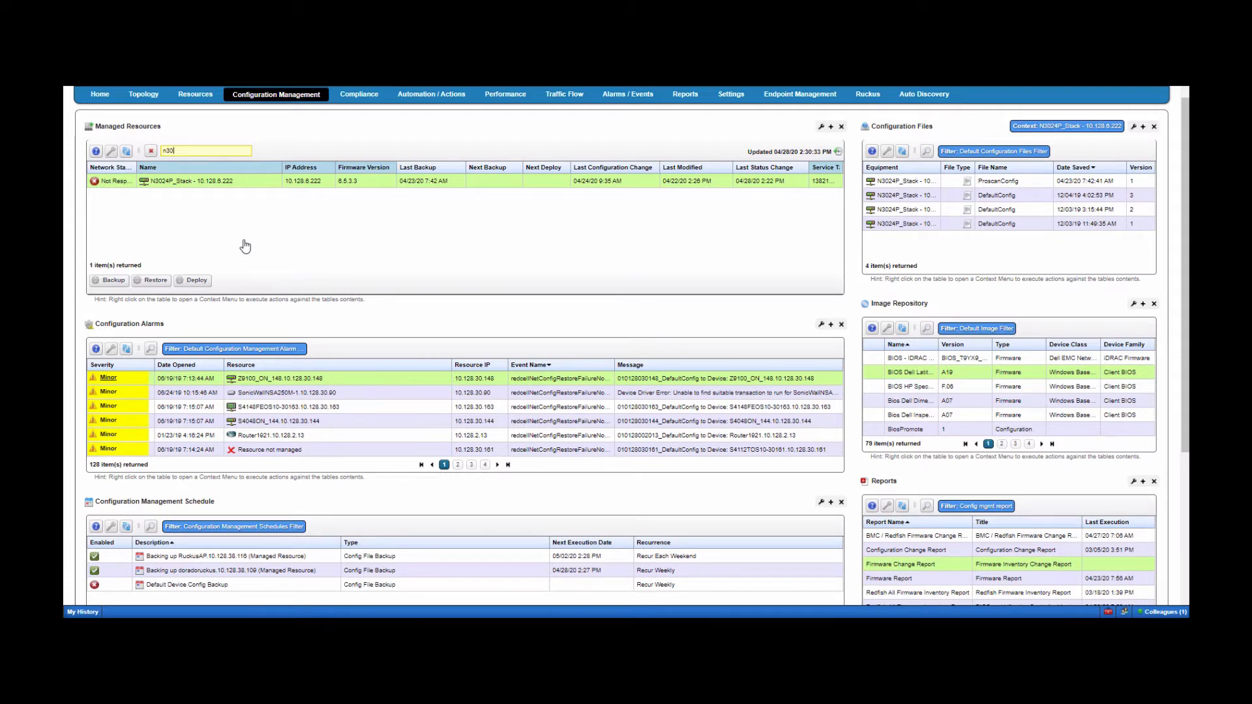
- Select the N3024P_Stack row and open File Management > Backup for it, giving the DefaultConfig backup
{"action": "left_click", "coordinate": [236, 186]}
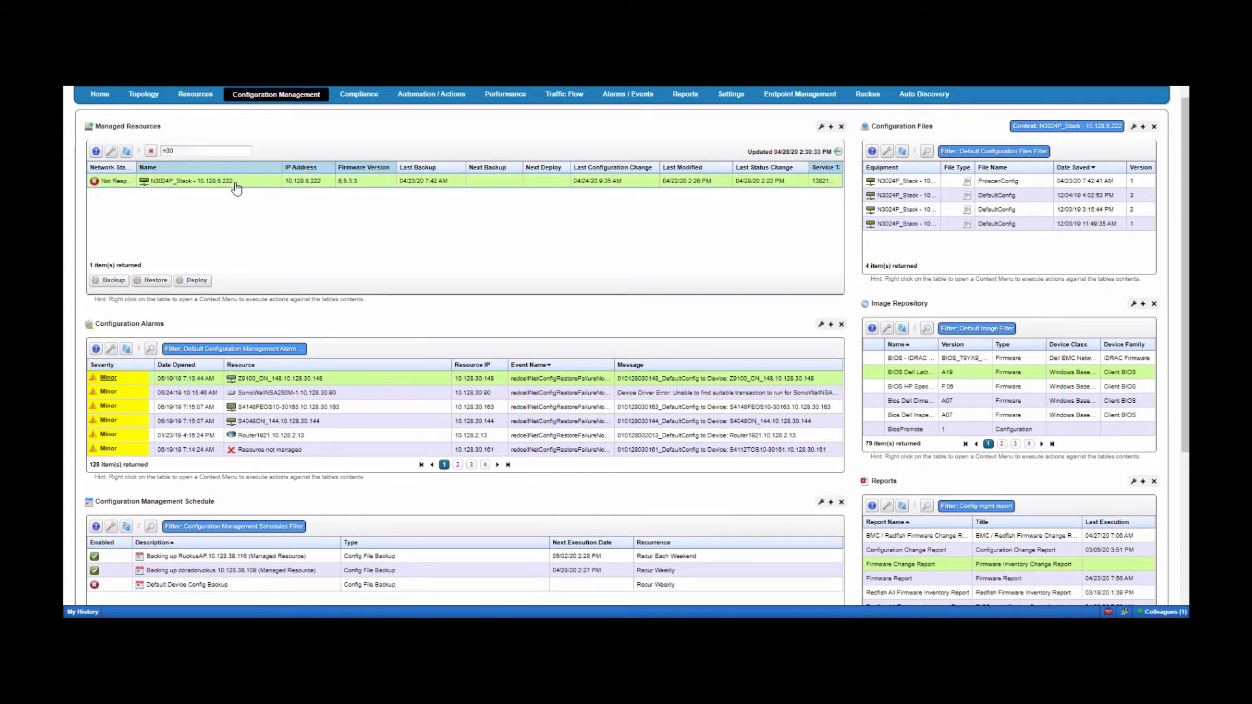
{"action": "double_click", "coordinate": [168, 151]}
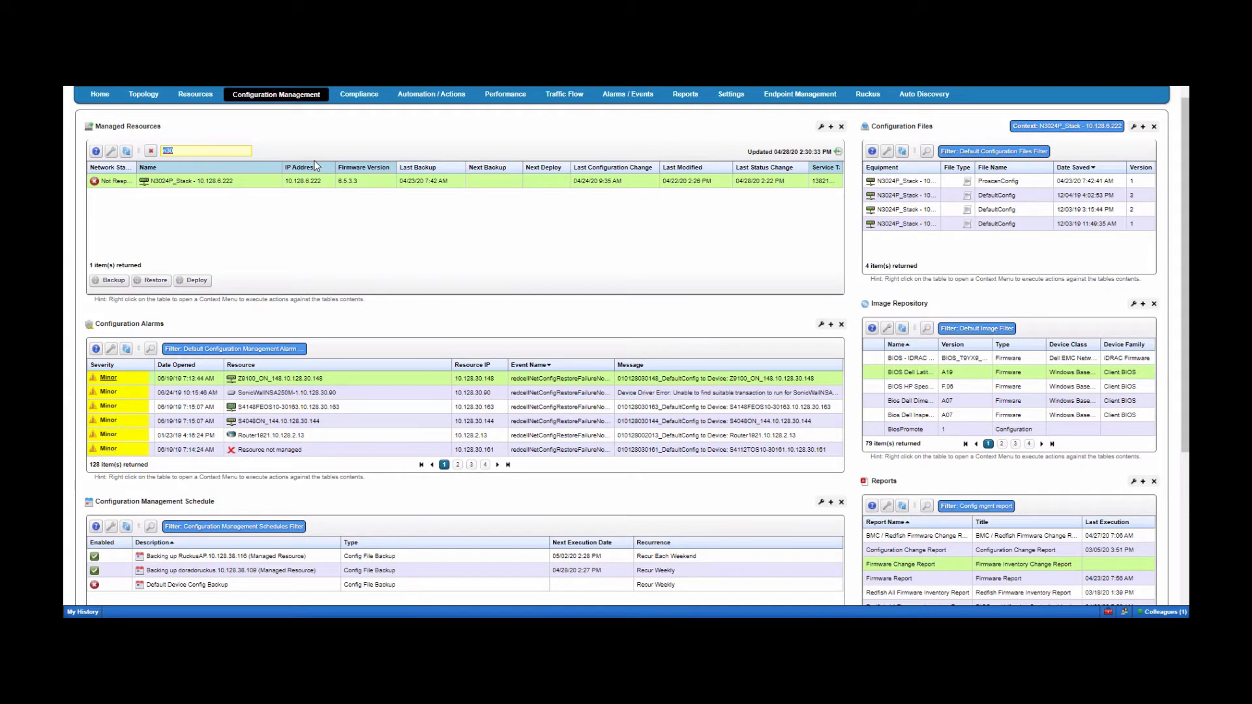
{"action": "left_click", "coordinate": [320, 254]}
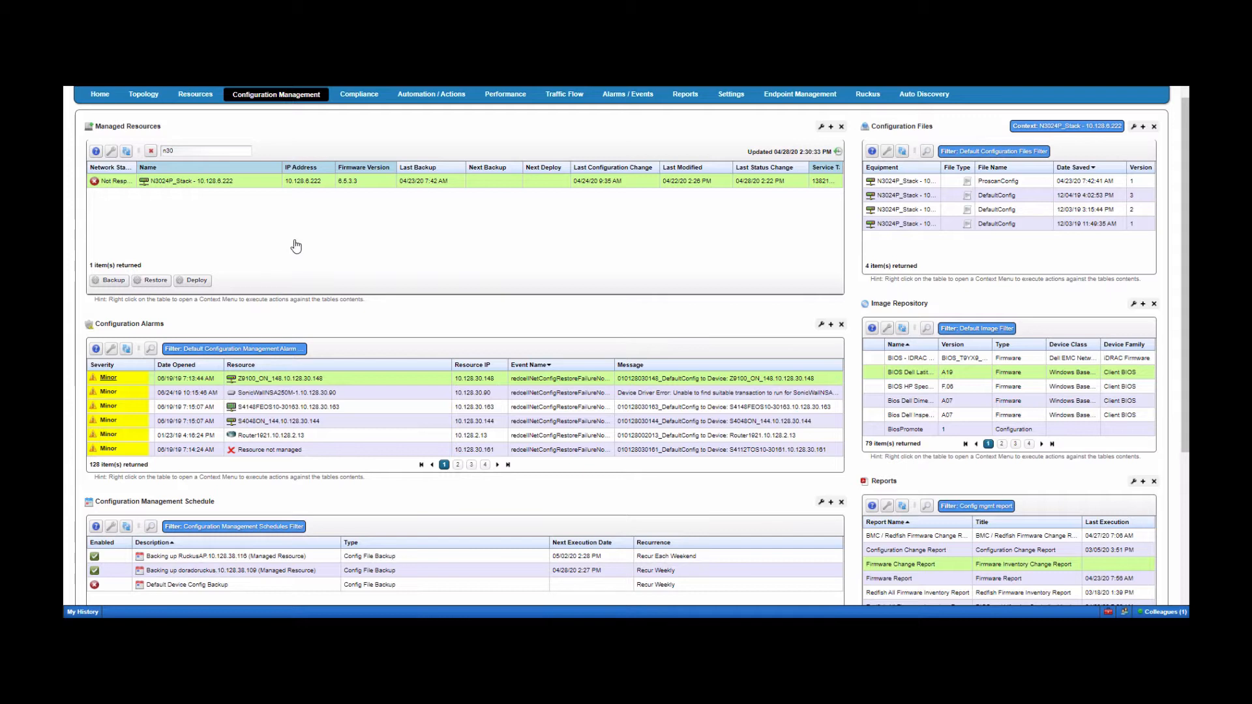
{"action": "right_click", "coordinate": [246, 184]}
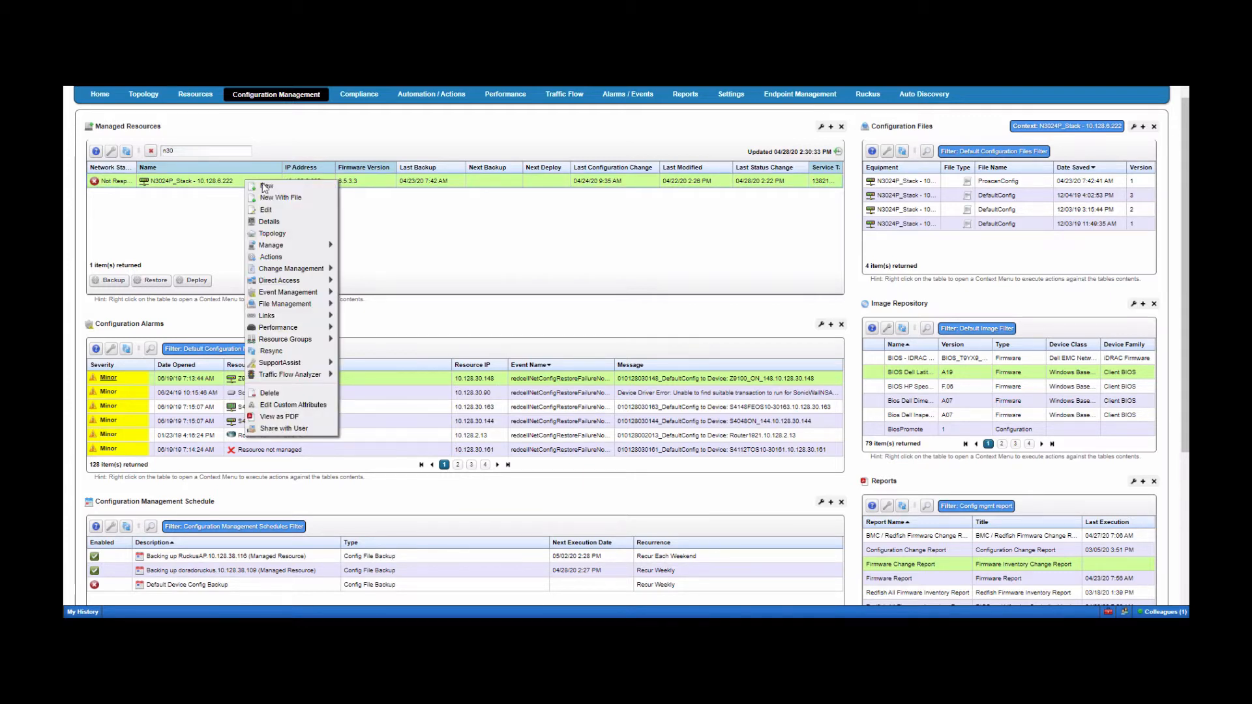
{"action": "mouse_move", "coordinate": [311, 310]}
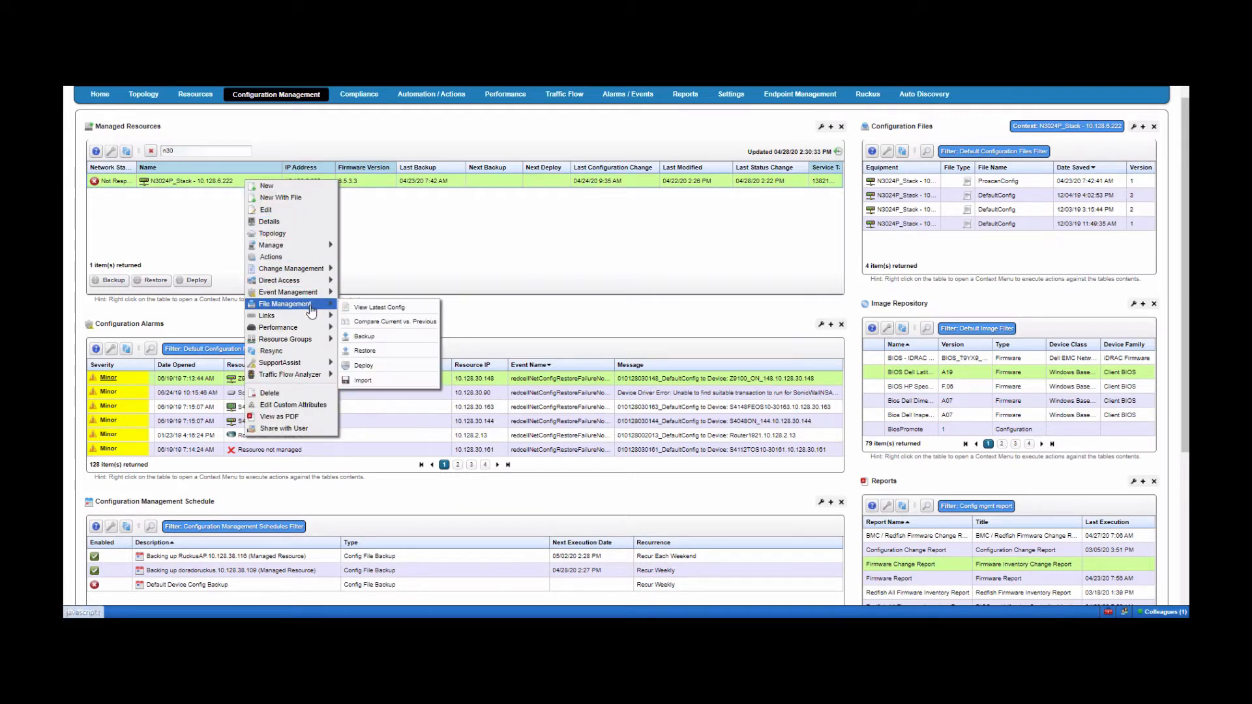
{"action": "left_click", "coordinate": [381, 339]}
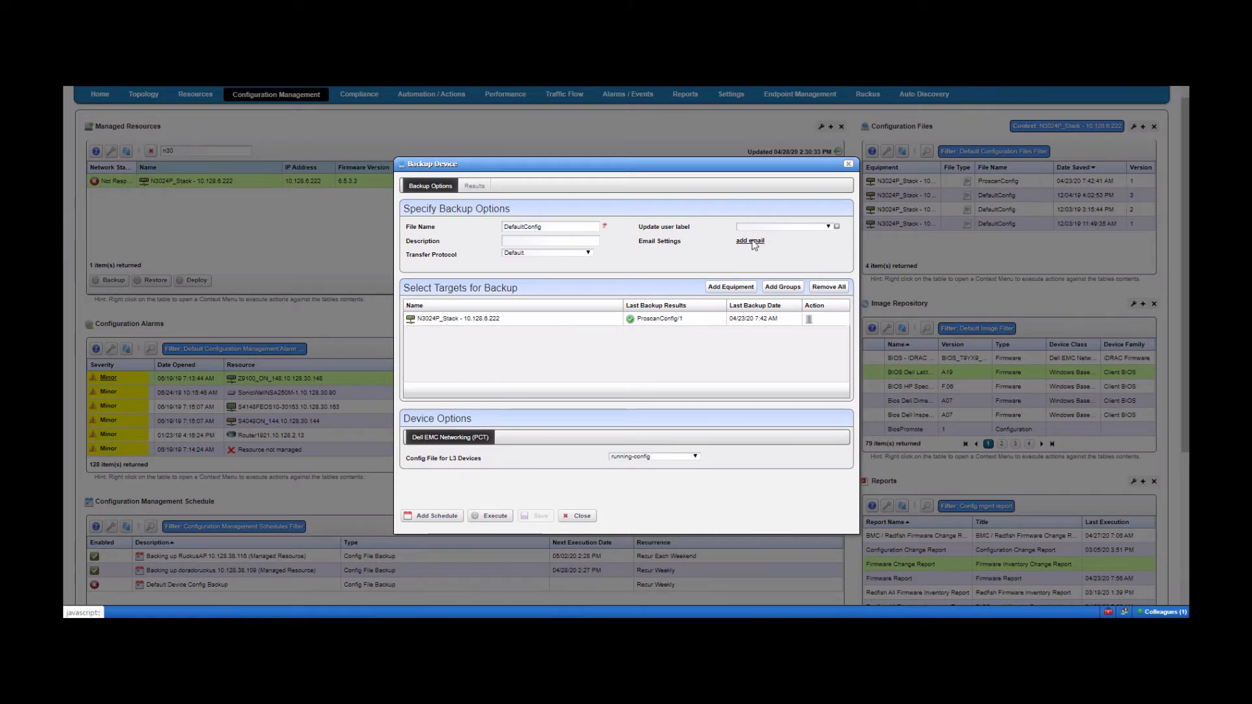
{"action": "left_click", "coordinate": [828, 226]}
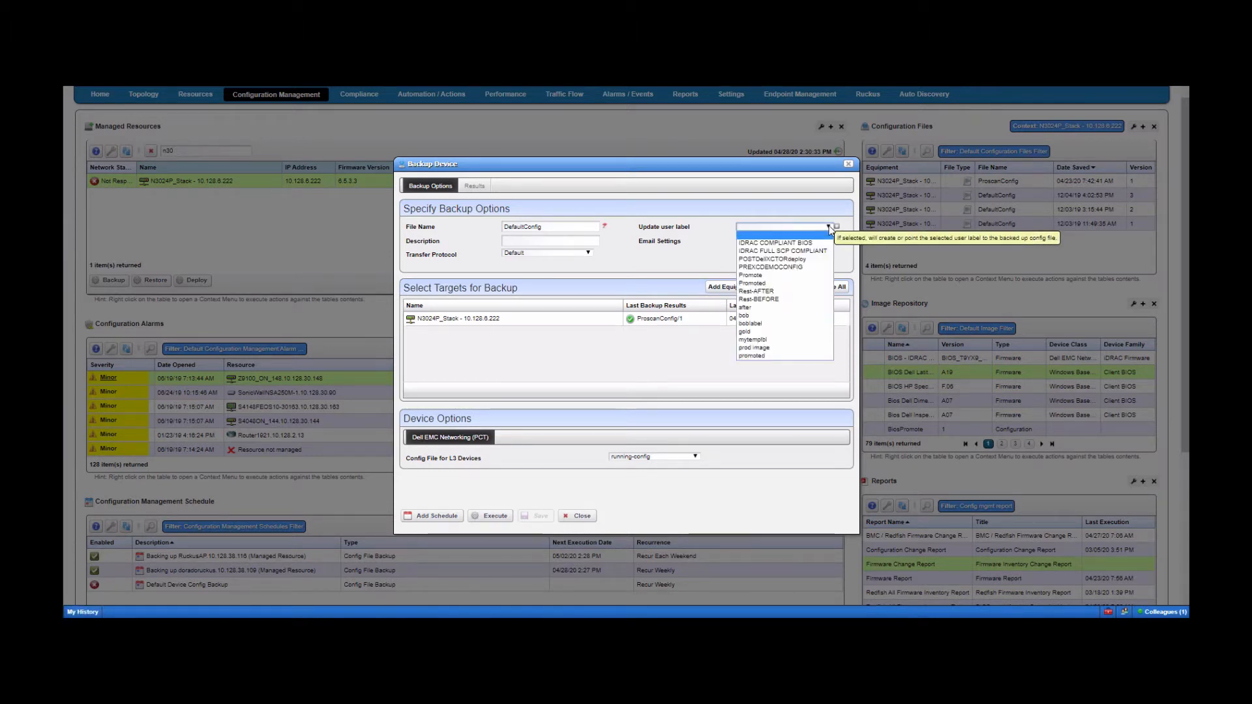
{"action": "left_click", "coordinate": [650, 197]}
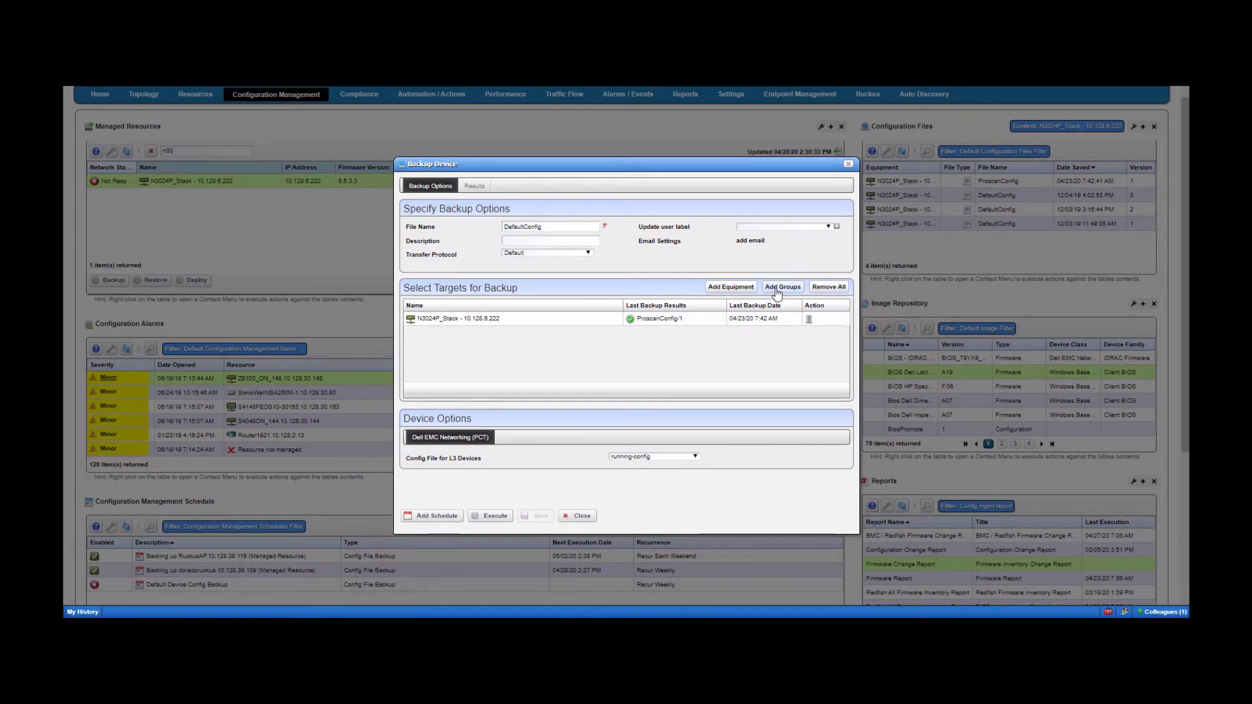
- Add two Cisco routers, including qatest3845, as backup target equipment
{"action": "left_click", "coordinate": [730, 288]}
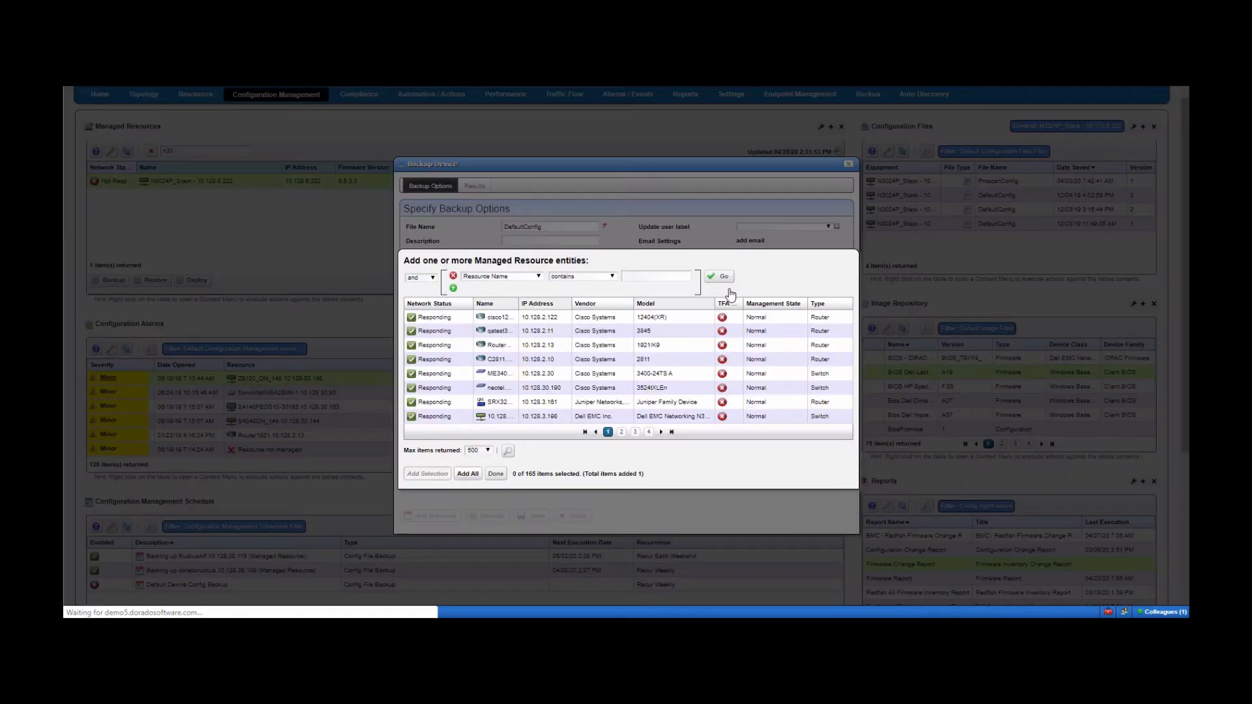
{"action": "left_click", "coordinate": [498, 317]}
{"action": "left_click", "coordinate": [499, 332], "text": "ctrl"}
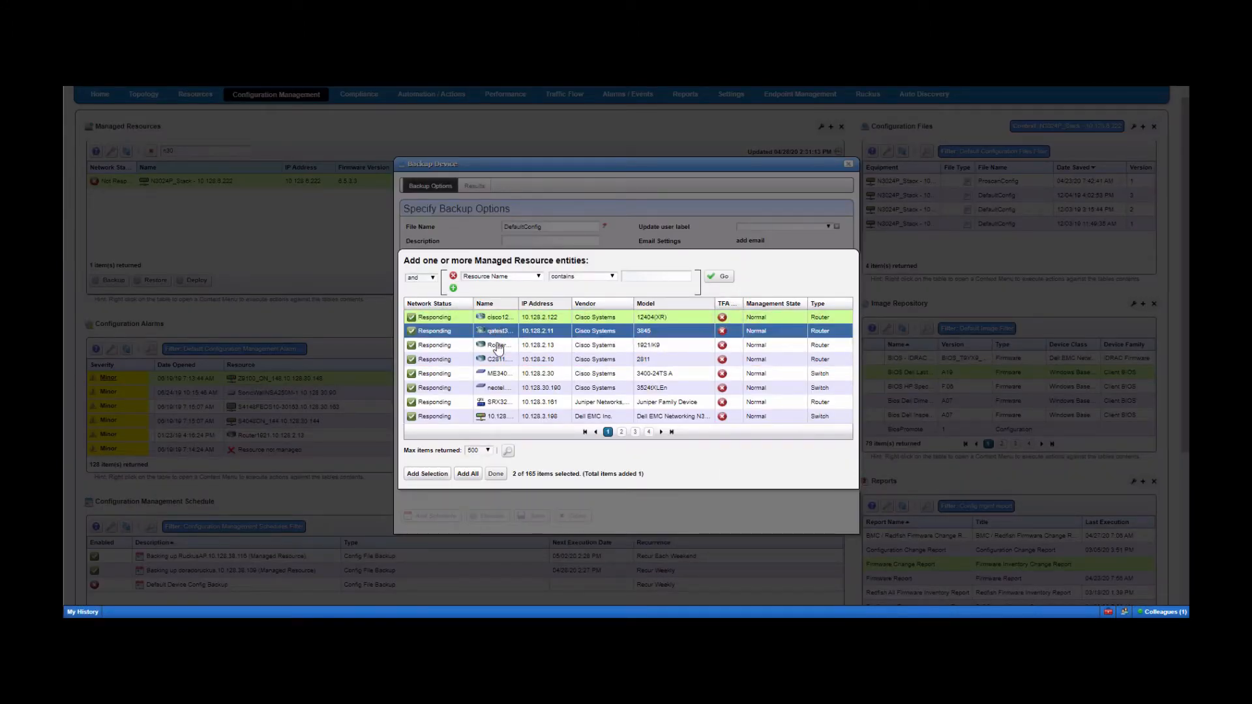
{"action": "left_click", "coordinate": [425, 475]}
{"action": "left_click", "coordinate": [495, 474]}
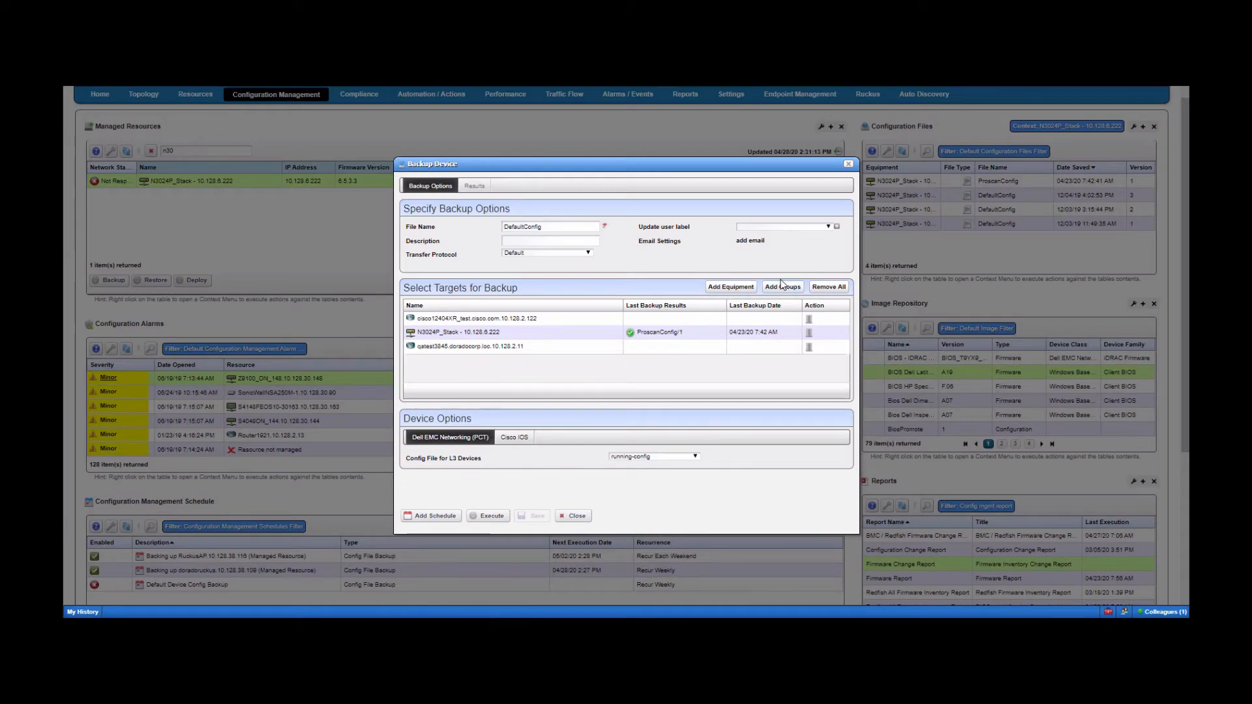
- Add a subnet group as a backup target, then delete that group again
{"action": "left_click", "coordinate": [783, 286]}
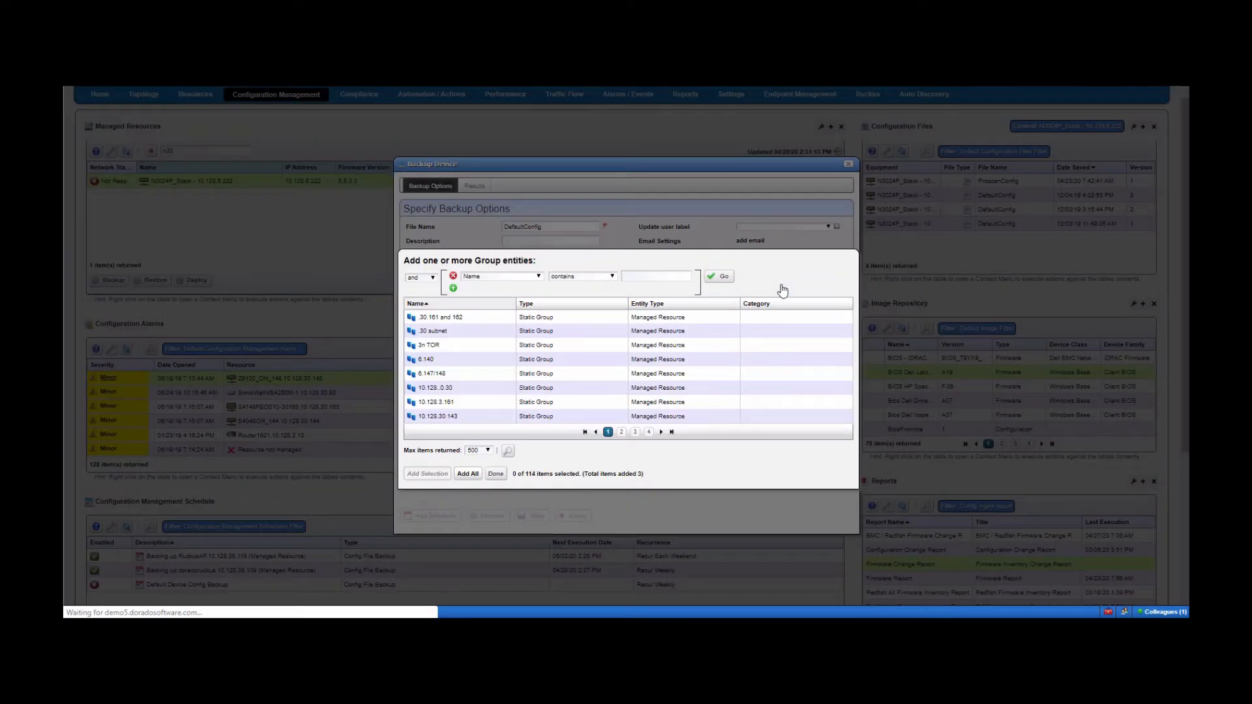
{"action": "left_click", "coordinate": [501, 388]}
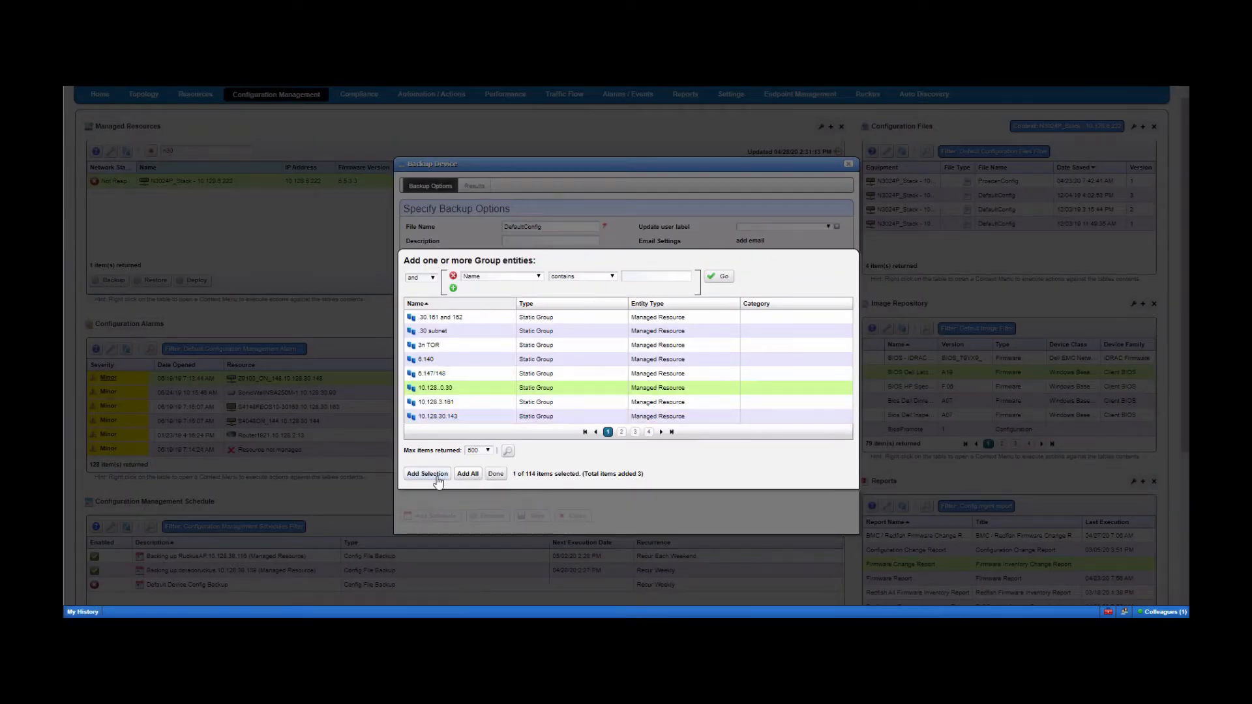
{"action": "left_click", "coordinate": [492, 474]}
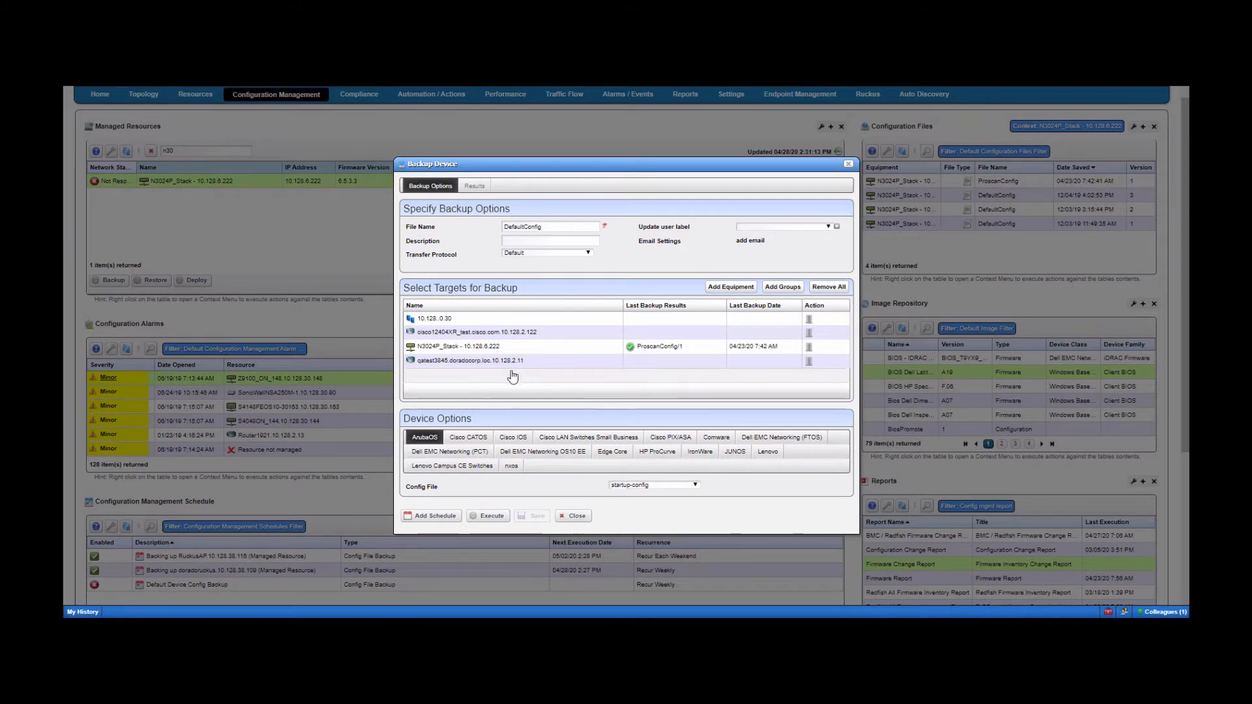
{"action": "left_click", "coordinate": [809, 321]}
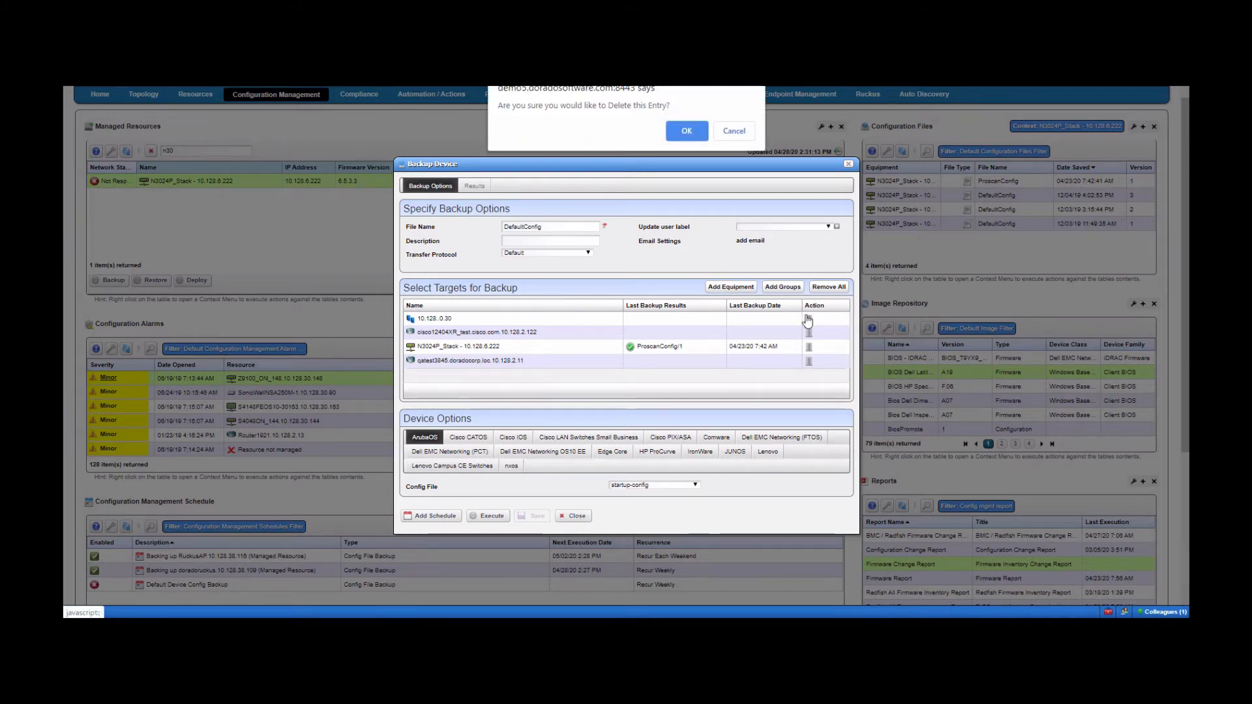
{"action": "left_click", "coordinate": [682, 130]}
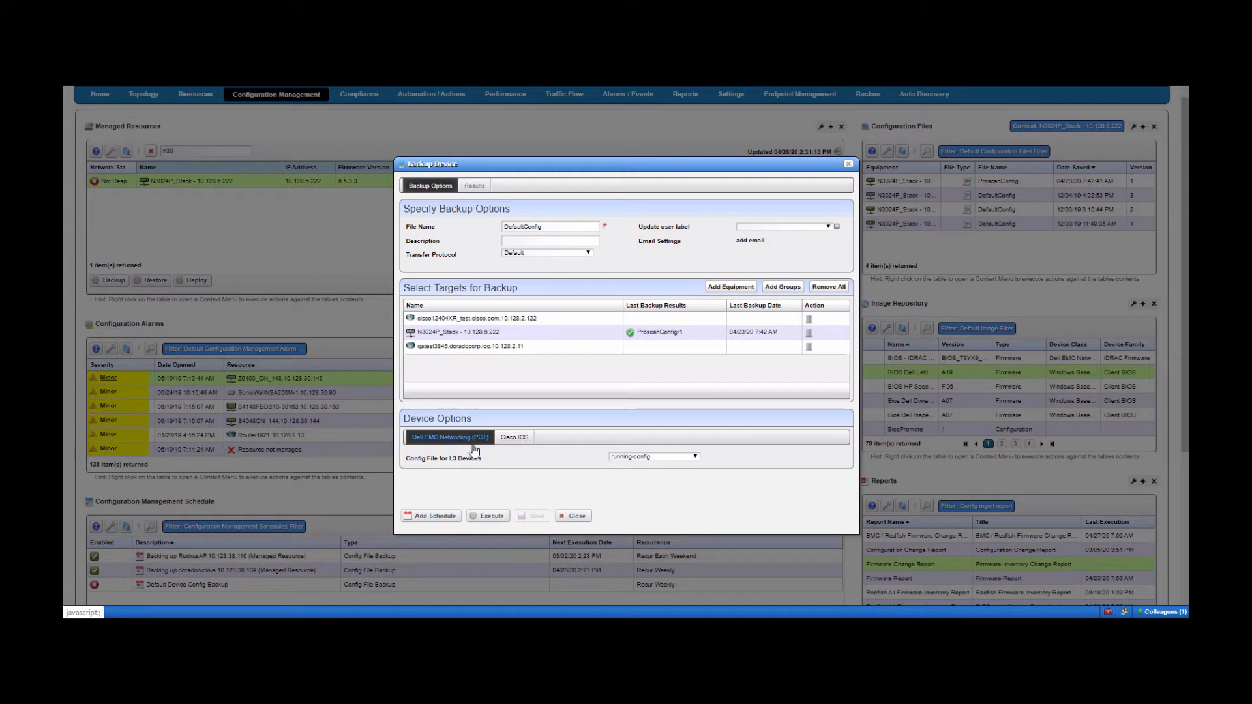
- Review the Dell EMC and Cisco IOS config file choices, close the backup, and show My History
{"action": "left_click", "coordinate": [663, 457]}
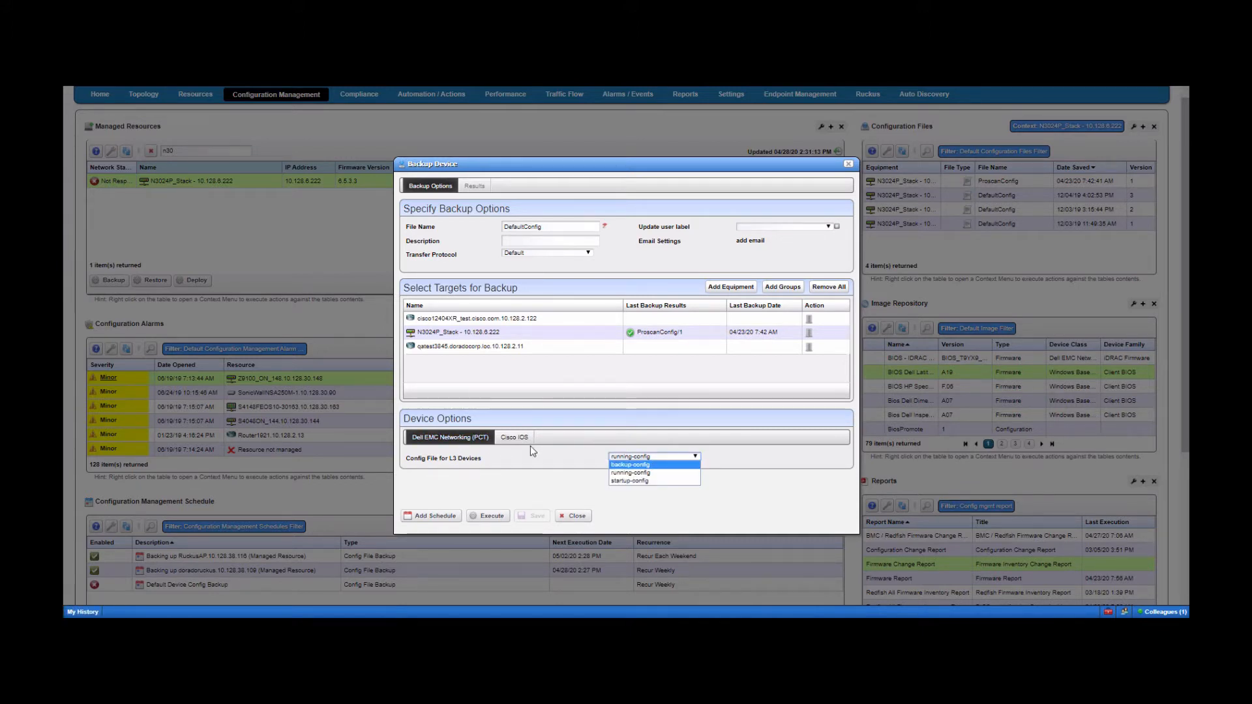
{"action": "left_click", "coordinate": [519, 441]}
{"action": "left_click", "coordinate": [643, 456]}
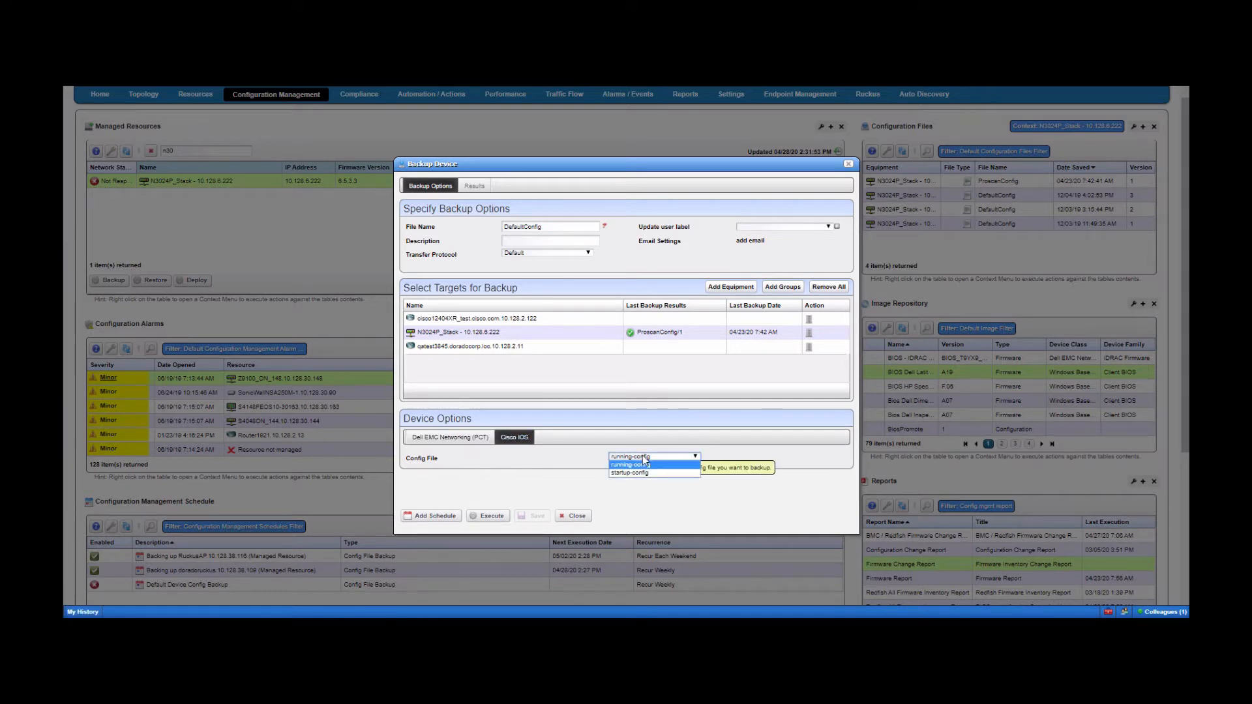
{"action": "left_click", "coordinate": [450, 436]}
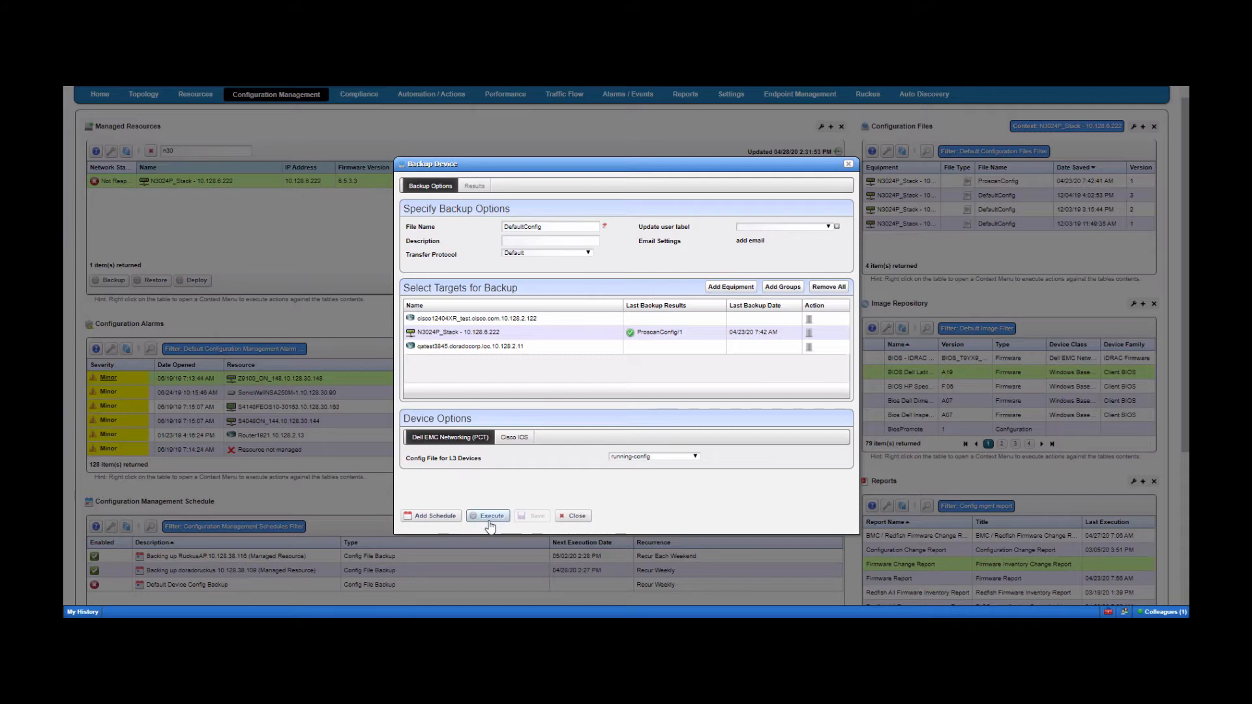
{"action": "left_click", "coordinate": [575, 516]}
{"action": "left_click", "coordinate": [83, 612]}
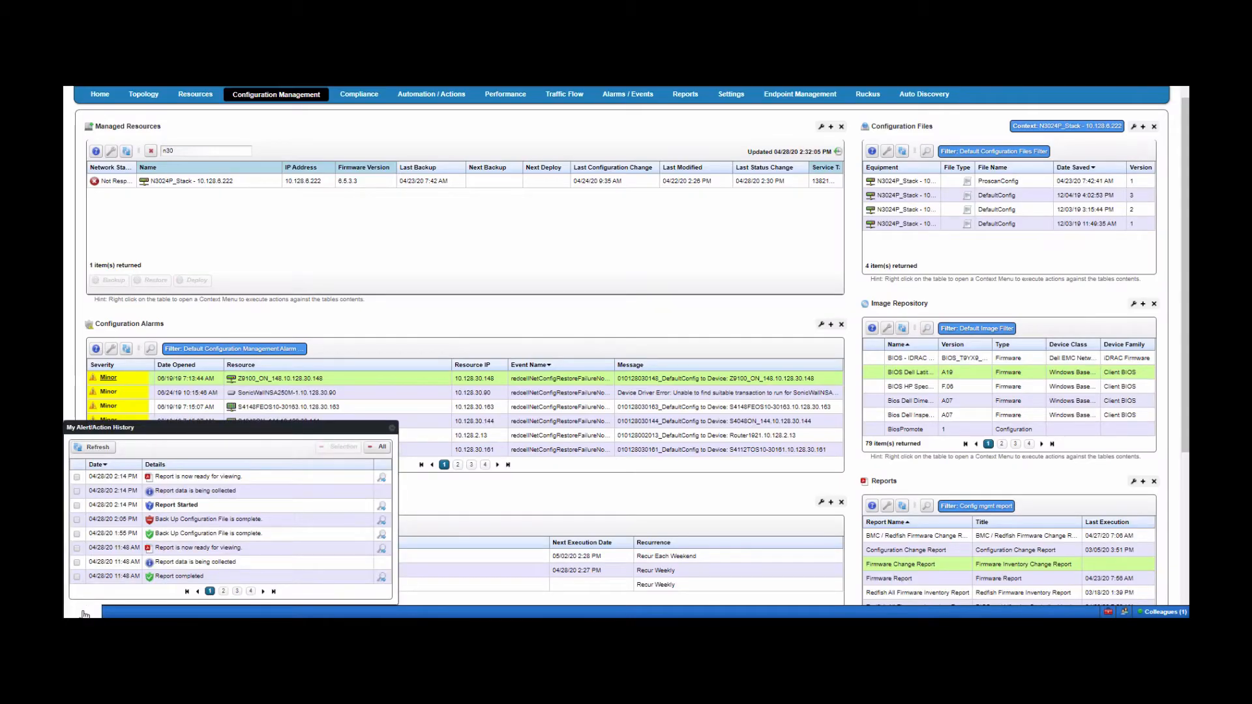
- Open the Job Status of a Back Up Configuration File entry in the alert history
{"action": "left_click", "coordinate": [376, 535]}
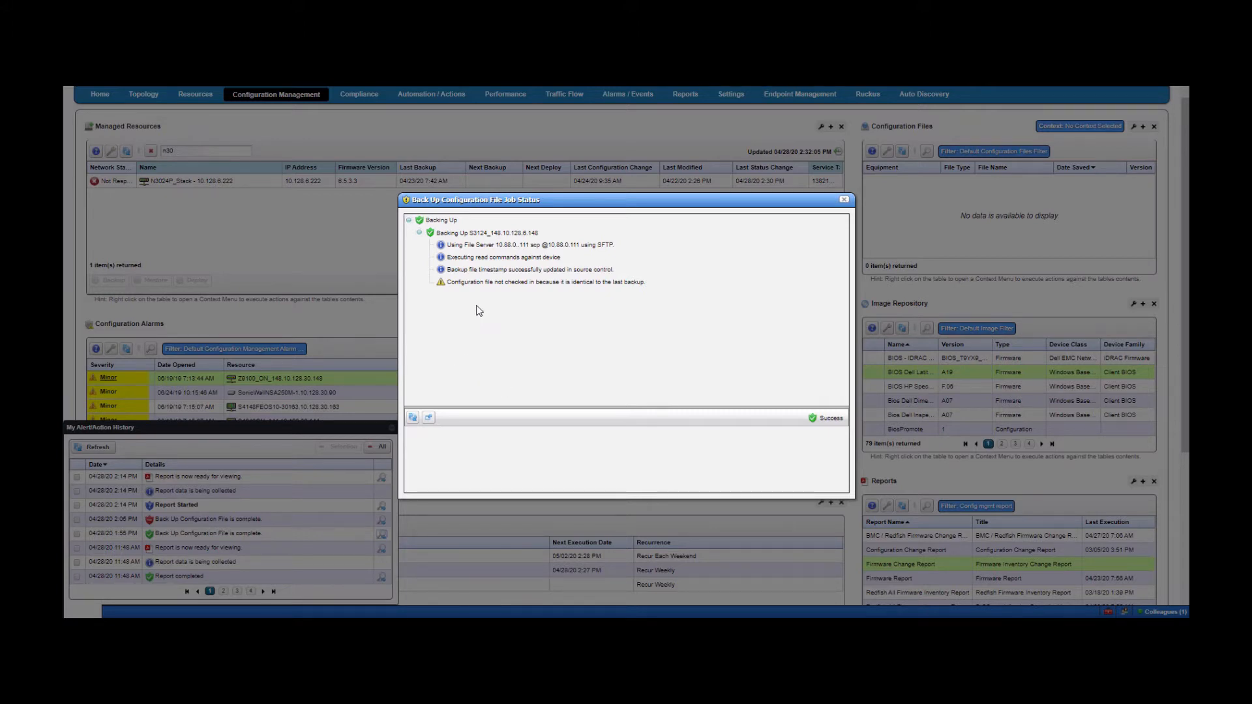
- Inspect the file server and executed copy command steps, highlighting the command's destination path, then close Job Status
{"action": "left_click", "coordinate": [483, 248]}
{"action": "left_click", "coordinate": [484, 259]}
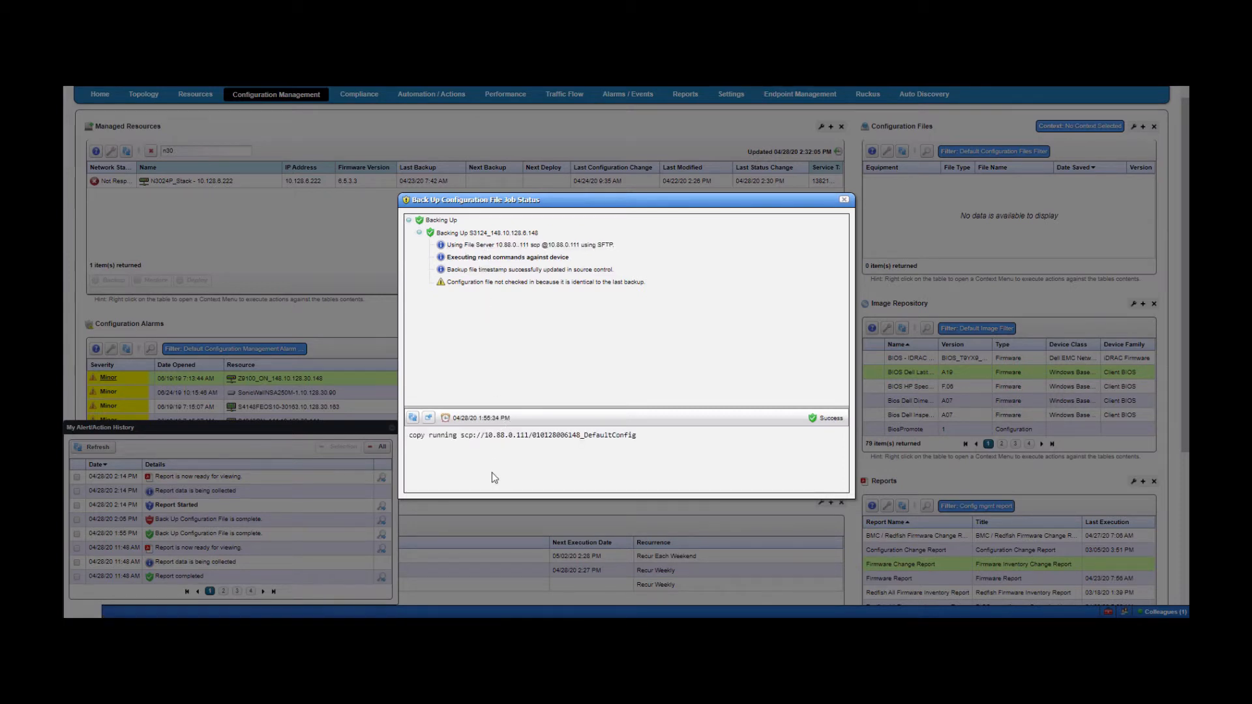
{"action": "left_click_drag", "start_coordinate": [642, 436], "coordinate": [407, 434]}
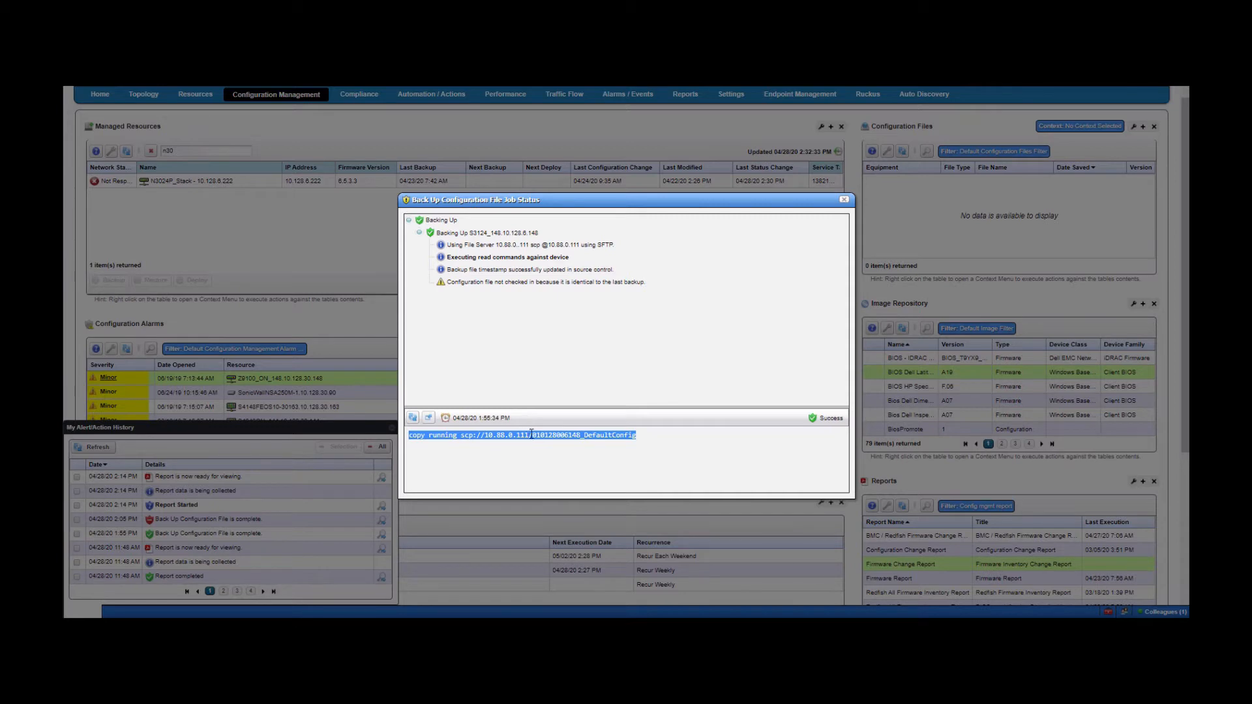
{"action": "left_click_drag", "start_coordinate": [532, 435], "coordinate": [618, 435]}
{"action": "left_click", "coordinate": [613, 450]}
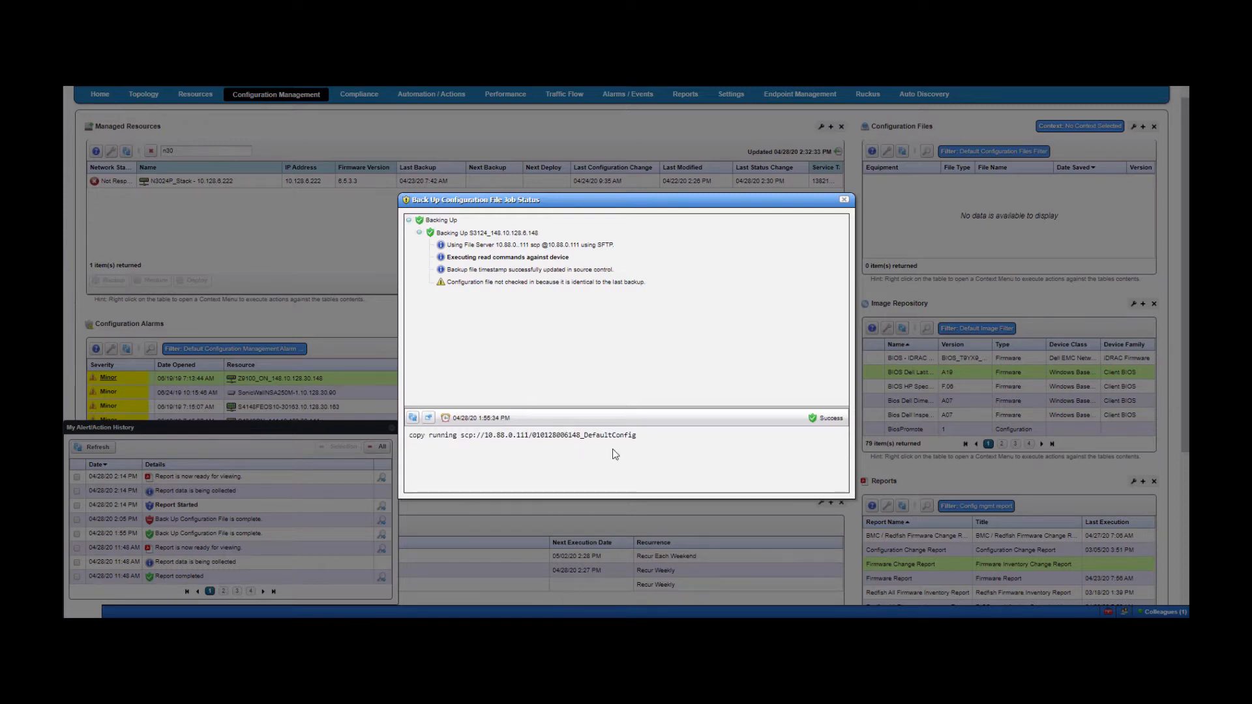
{"action": "left_click_drag", "start_coordinate": [642, 437], "coordinate": [400, 437]}
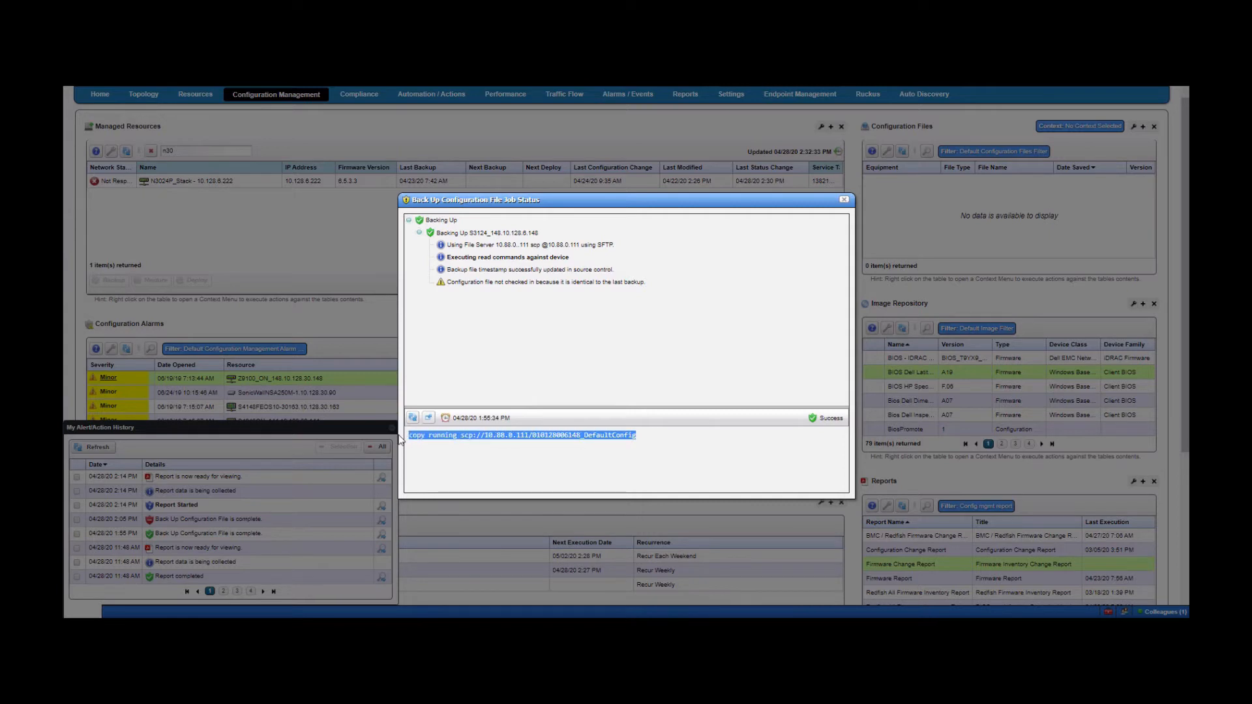
{"action": "left_click", "coordinate": [474, 464]}
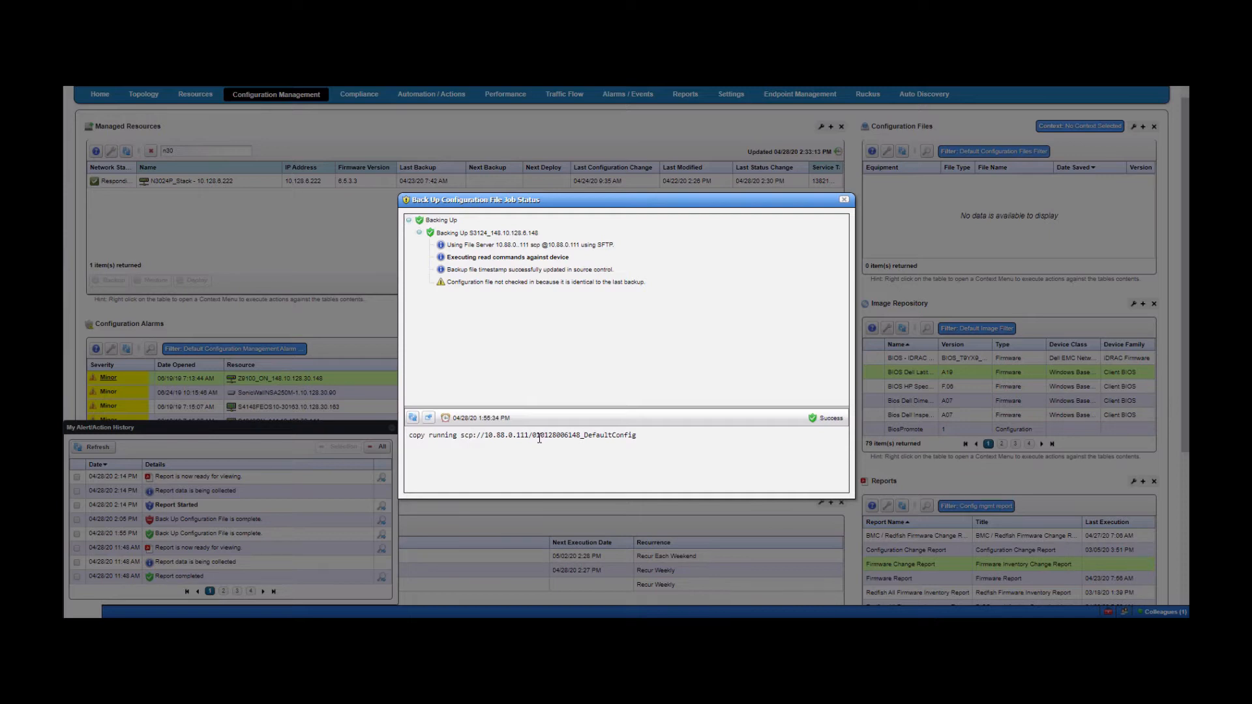
{"action": "left_click", "coordinate": [843, 199]}
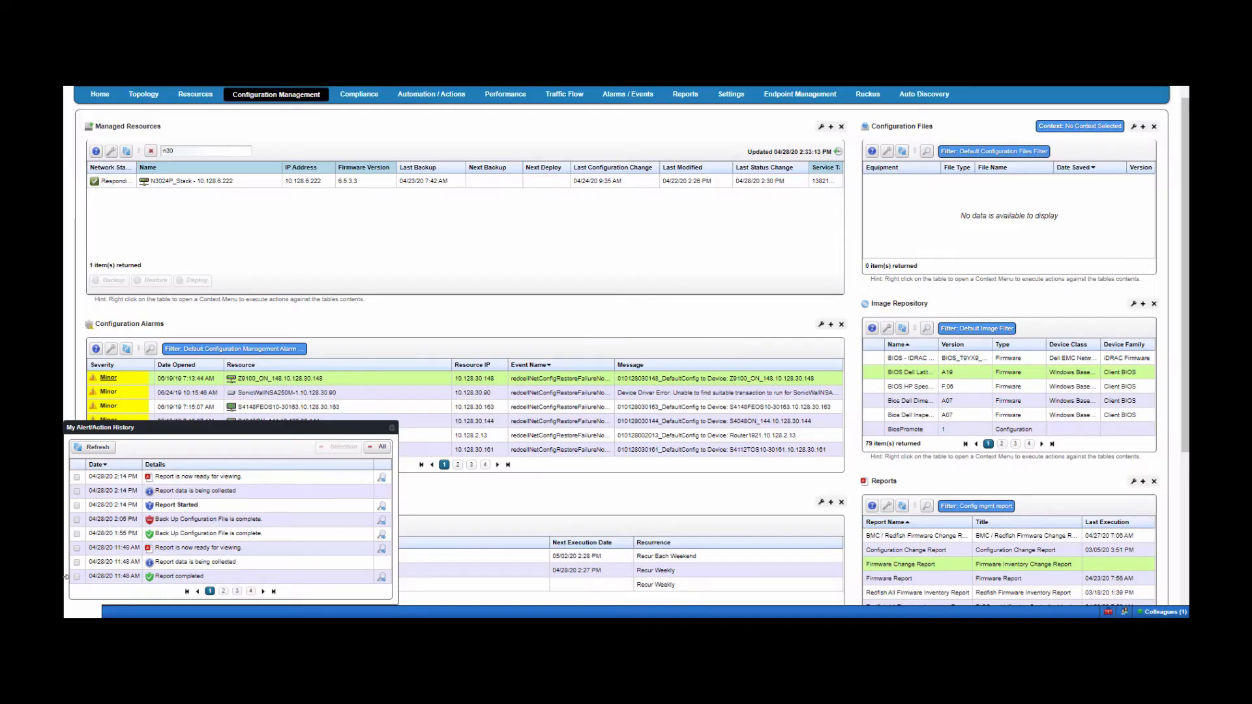
- Close My Alert/Action History and select N4032F_33 to list its configuration files
{"action": "left_click", "coordinate": [391, 430]}
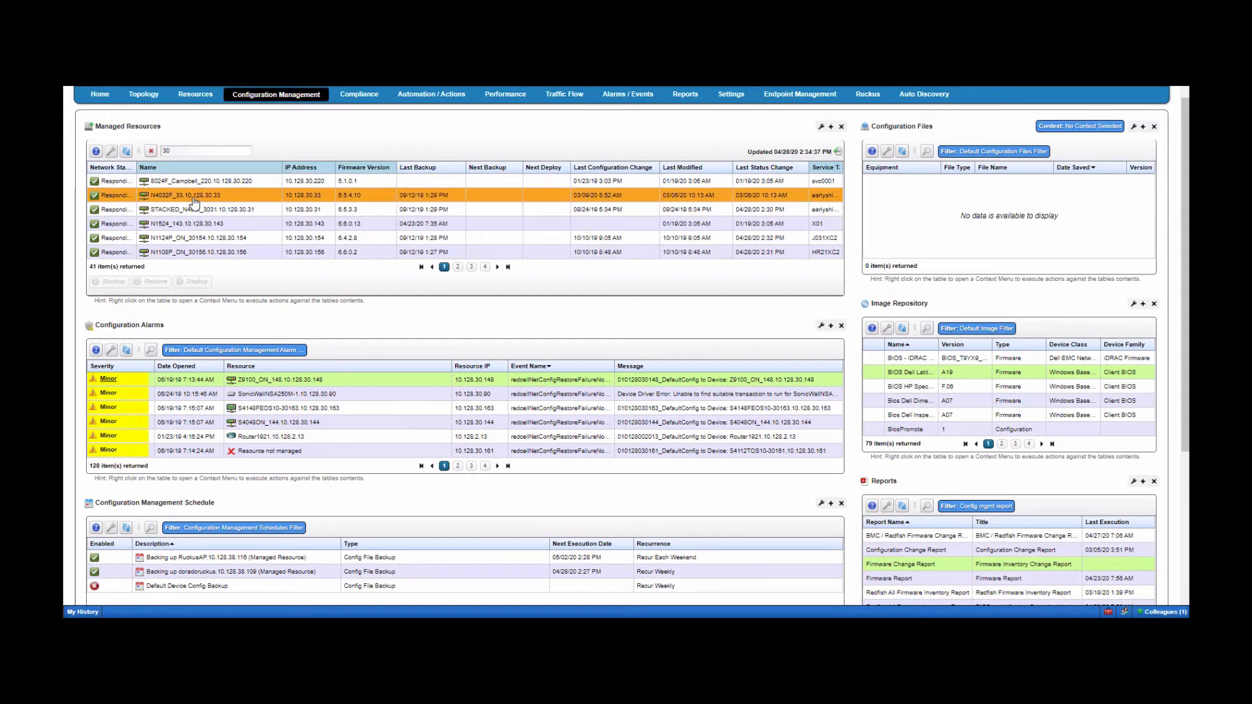
{"action": "left_click", "coordinate": [193, 199]}
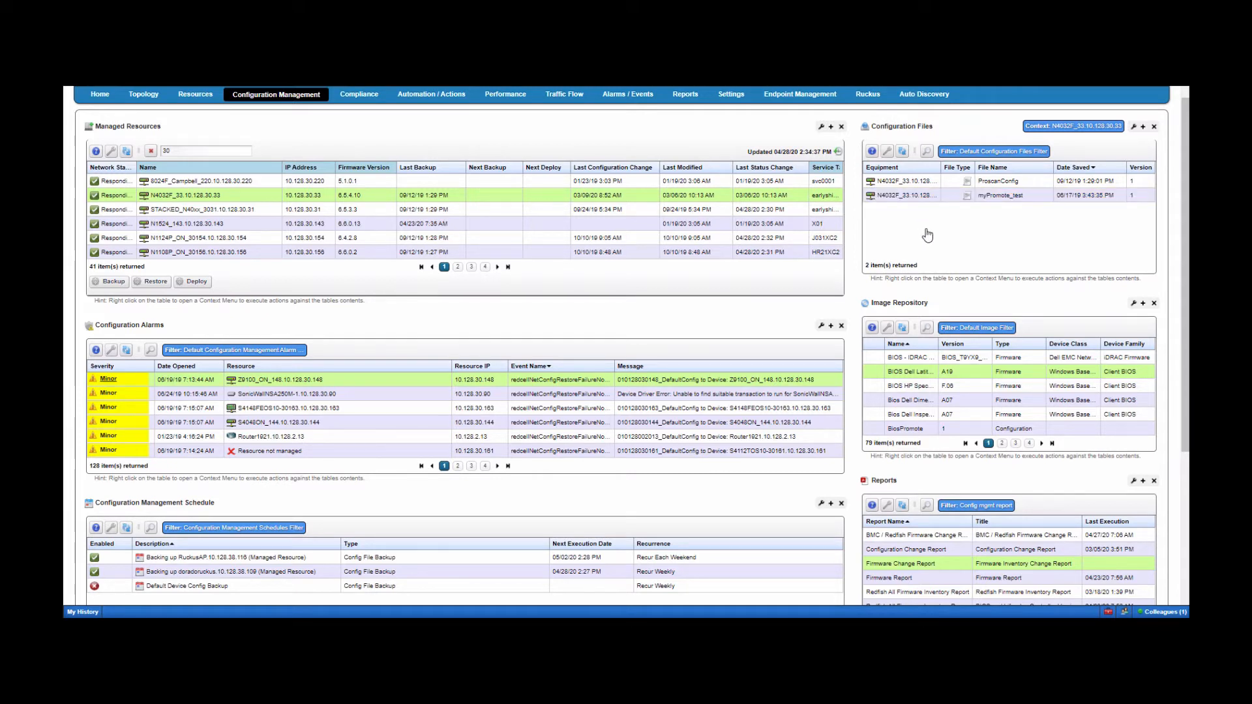
{"action": "right_click", "coordinate": [909, 186]}
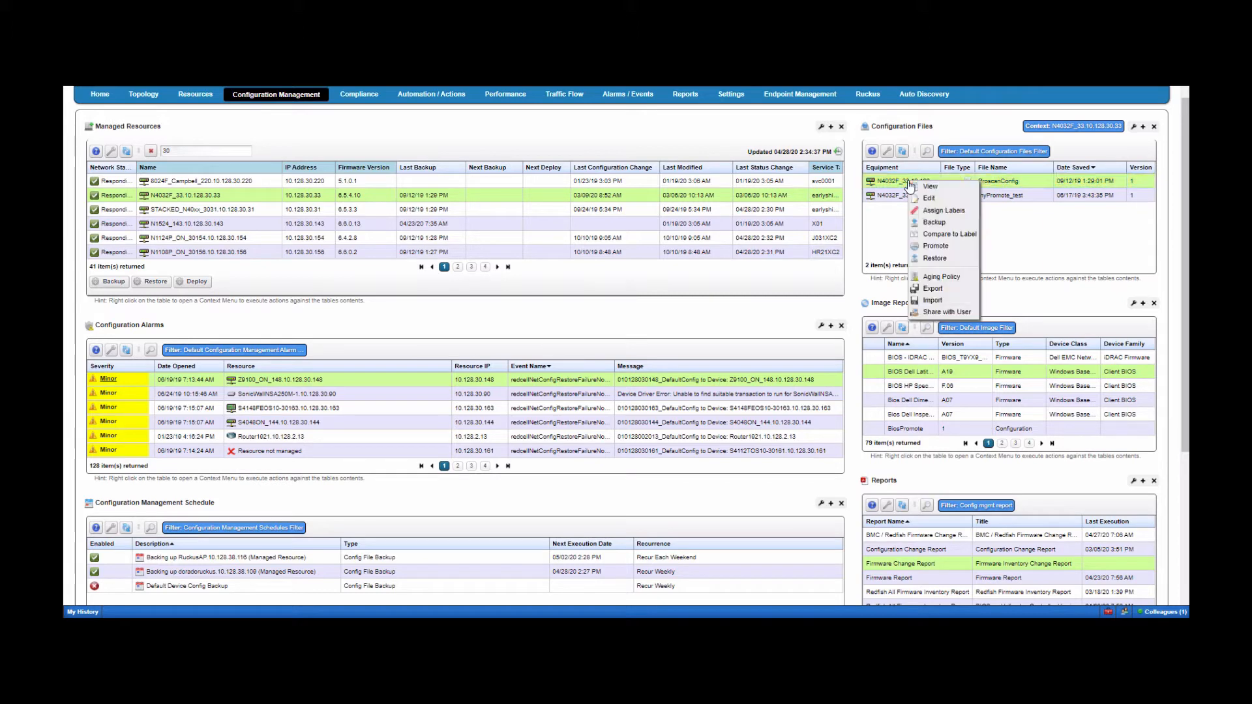
{"action": "left_click", "coordinate": [935, 258]}
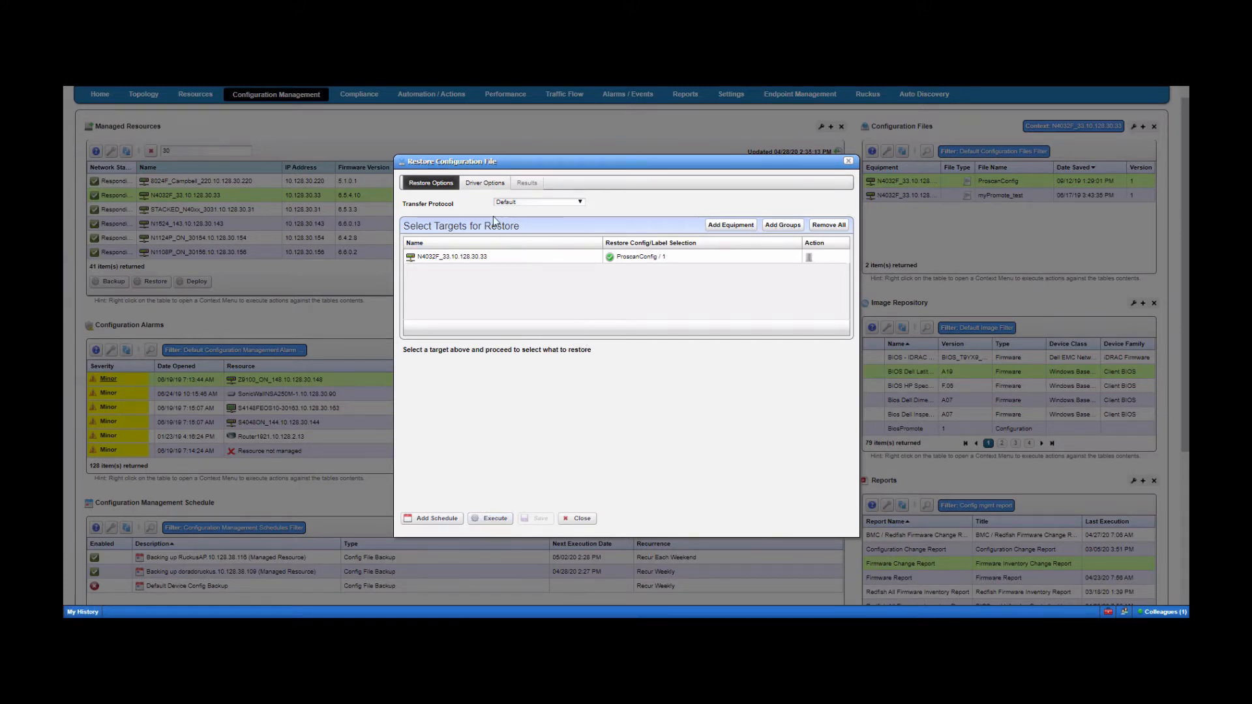
{"action": "left_click", "coordinate": [480, 186]}
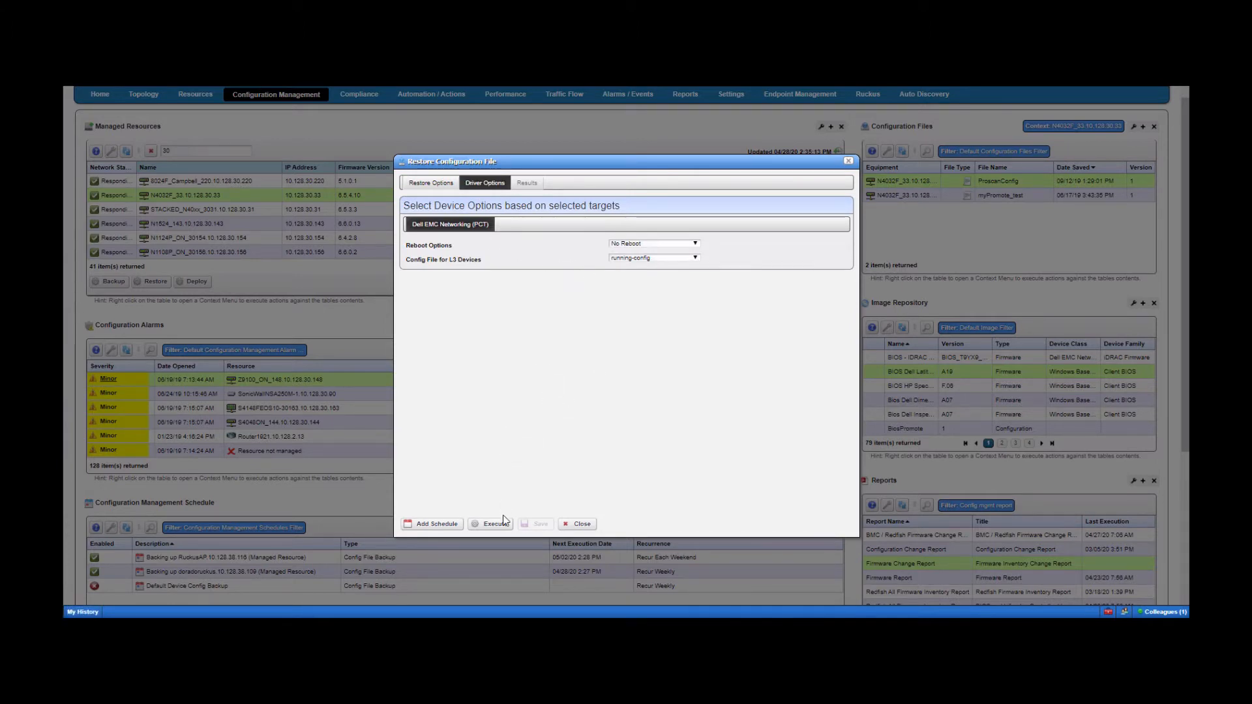
{"action": "left_click", "coordinate": [581, 525]}
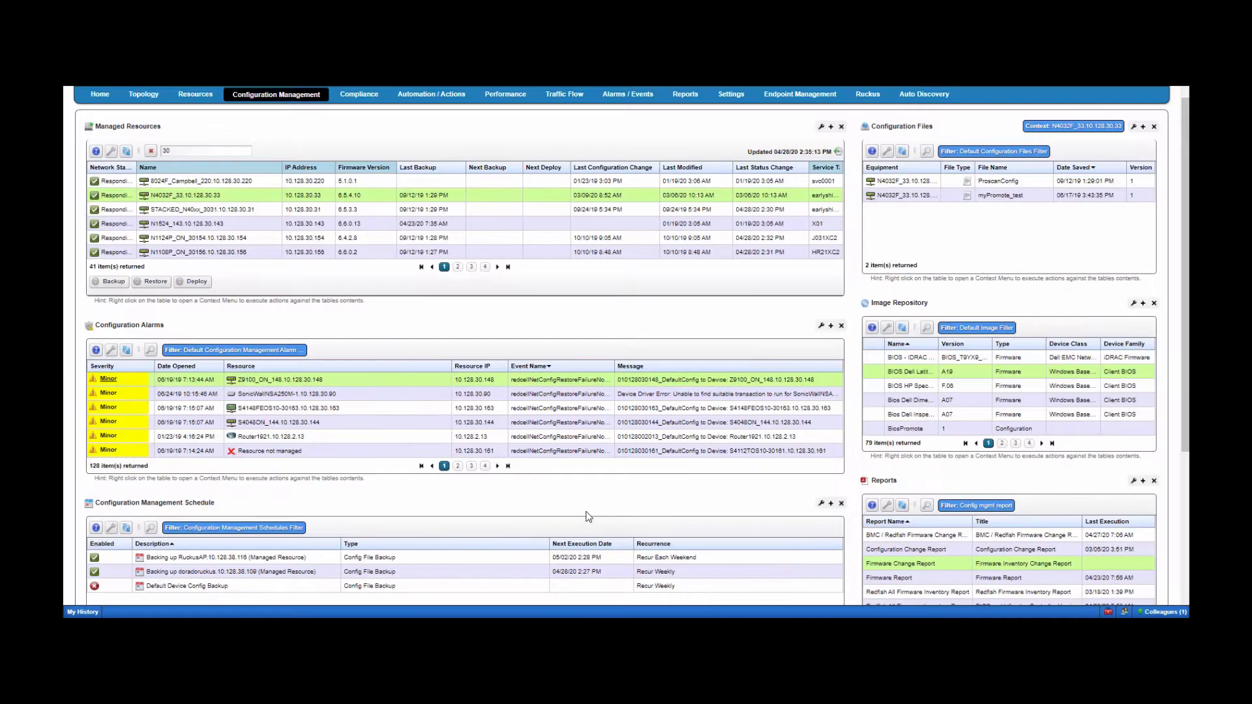
- Edit the ProscanConfig file and save it as a new version 2
{"action": "right_click", "coordinate": [907, 184]}
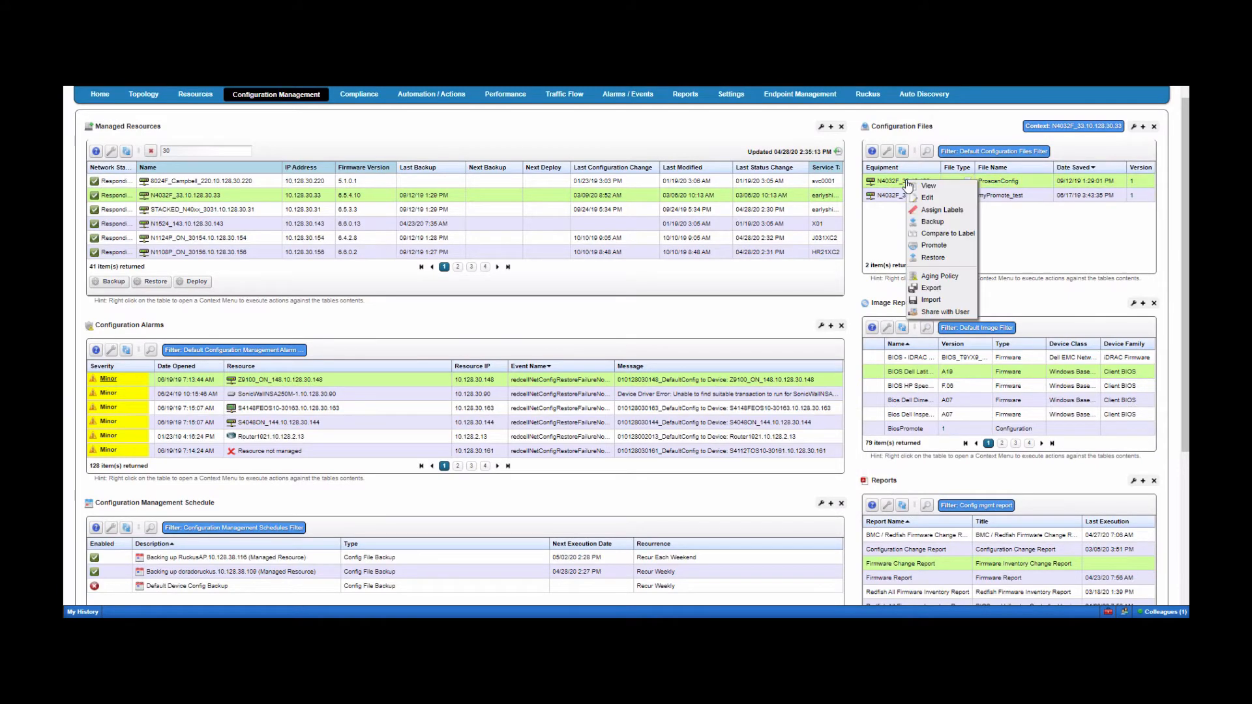
{"action": "left_click", "coordinate": [924, 204]}
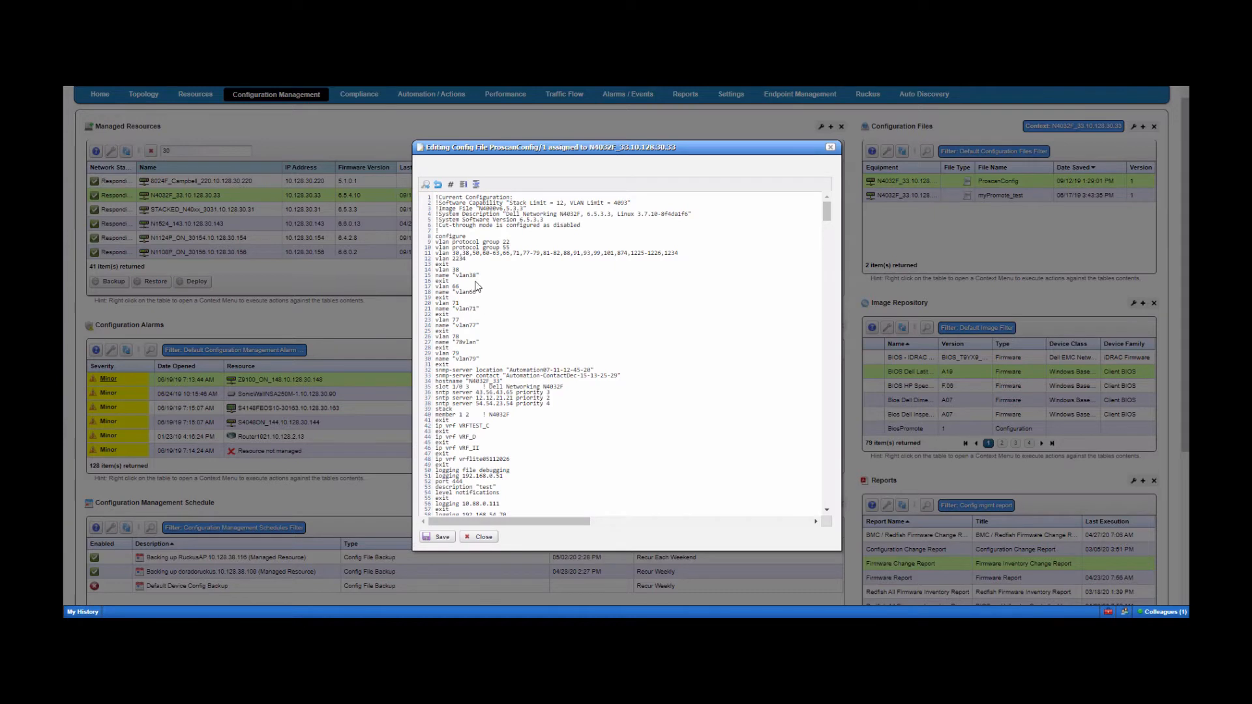
{"action": "left_click", "coordinate": [476, 281]}
{"action": "left_click", "coordinate": [443, 536]}
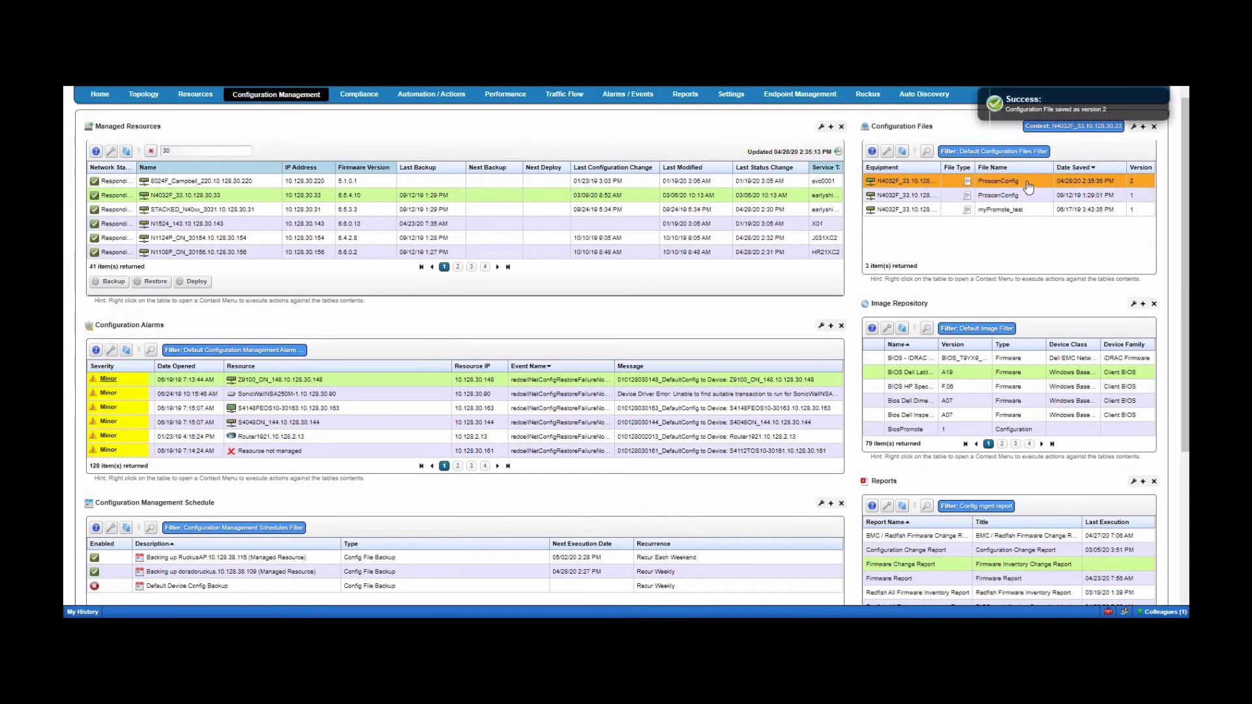
- Sort the configuration files newest Date Saved first and bring up actions for the newest ProscanConfig
{"action": "left_click", "coordinate": [1100, 169]}
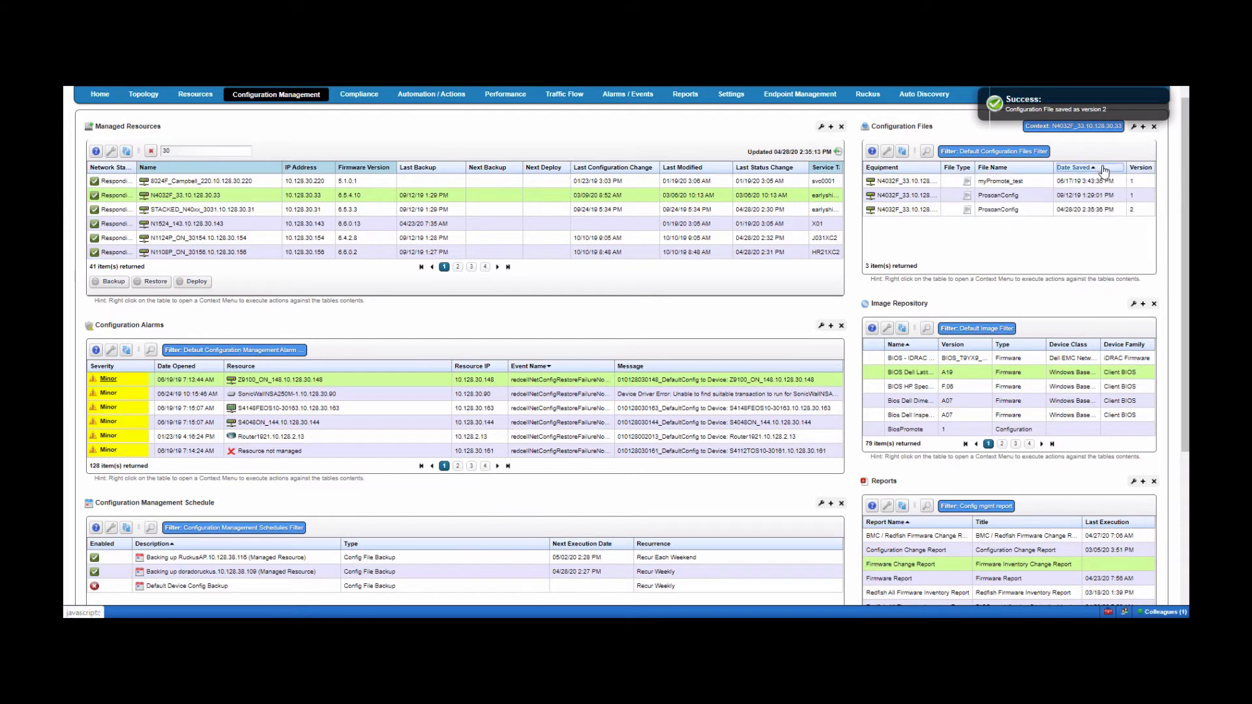
{"action": "left_click", "coordinate": [1101, 171]}
{"action": "right_click", "coordinate": [915, 184]}
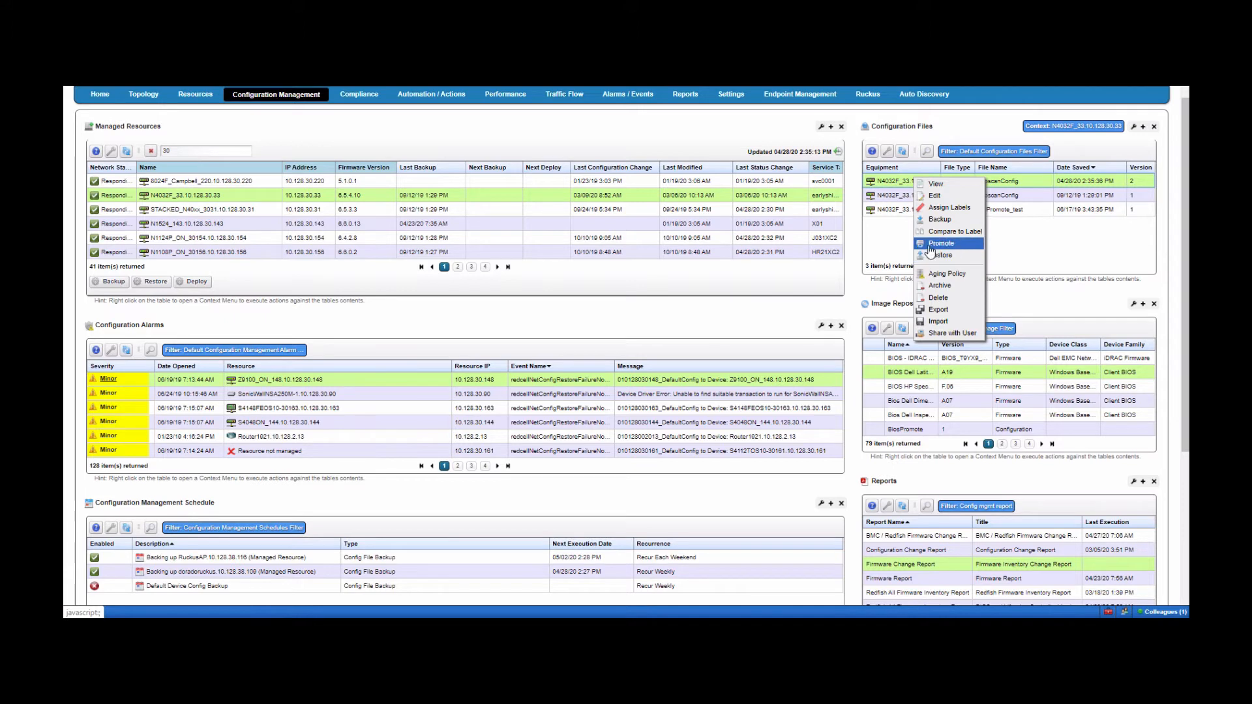
{"action": "left_click", "coordinate": [257, 199]}
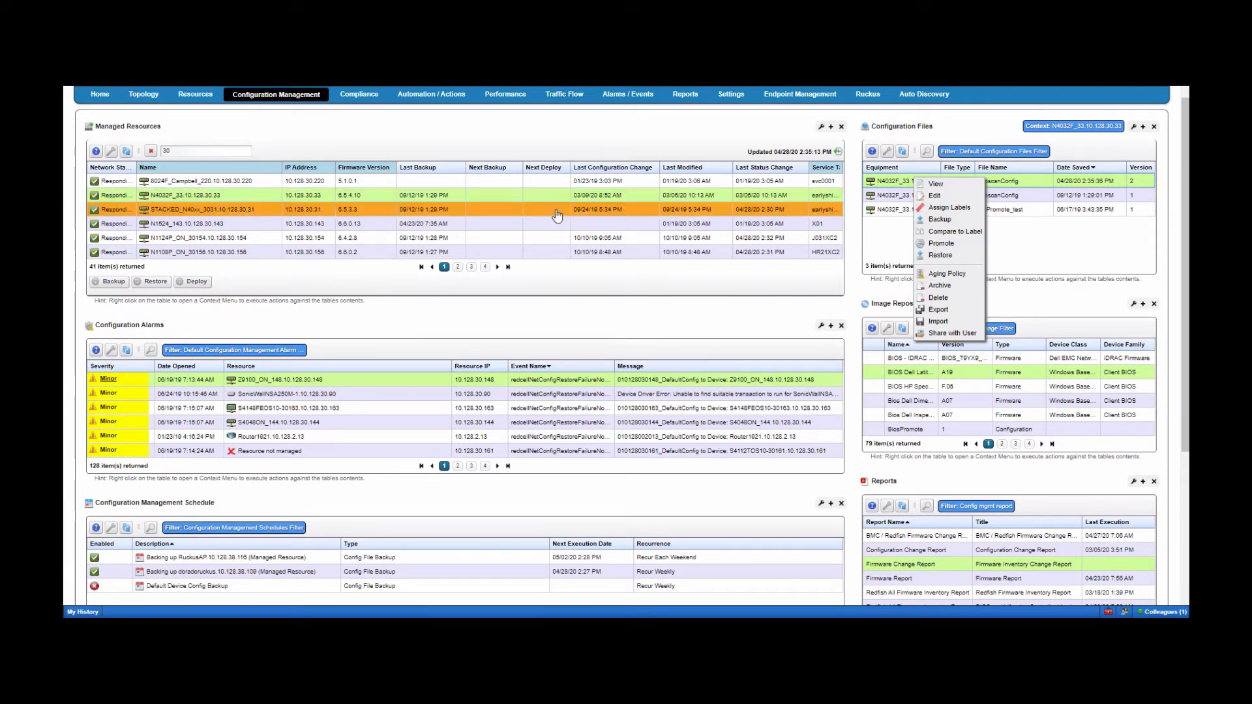
{"action": "right_click", "coordinate": [195, 199]}
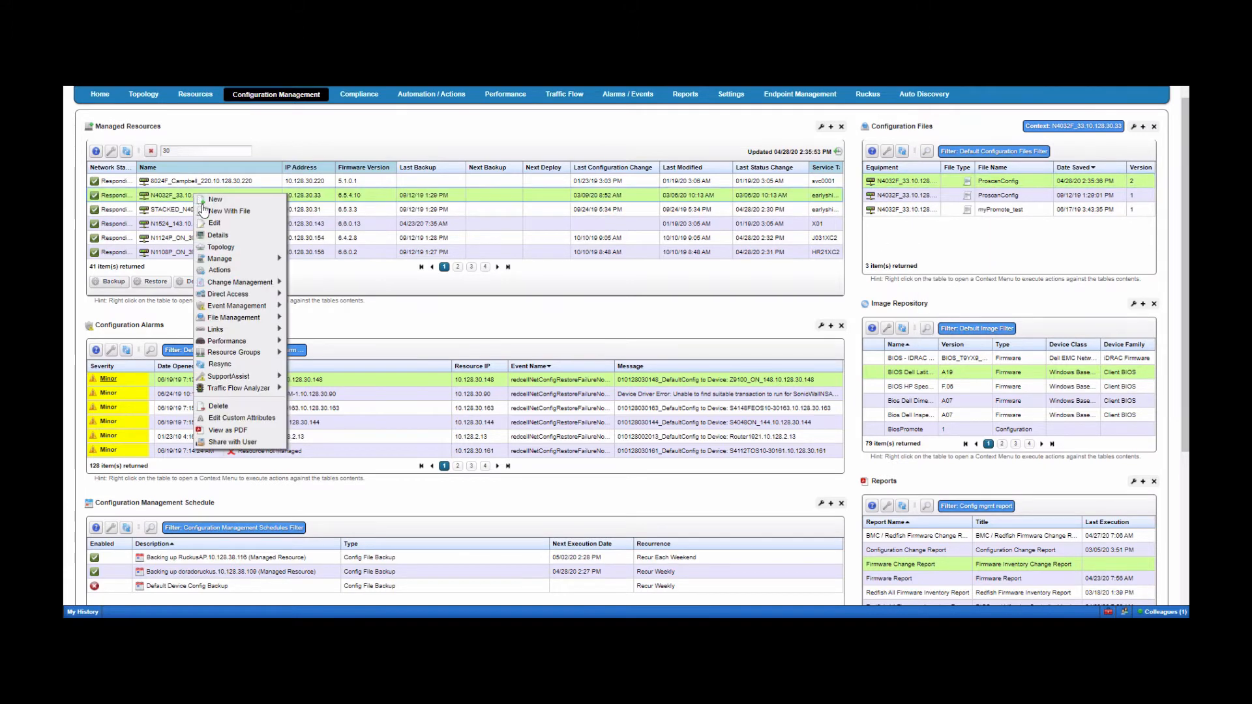
{"action": "mouse_move", "coordinate": [237, 308]}
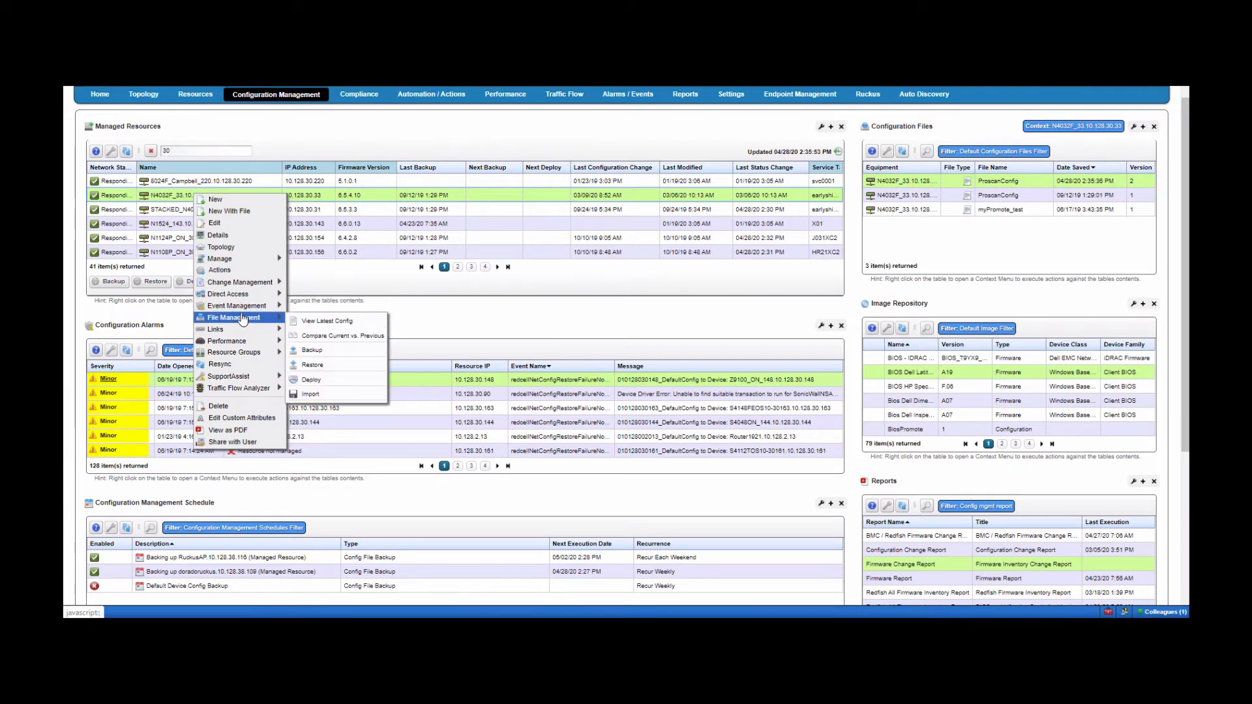
{"action": "left_click", "coordinate": [339, 352]}
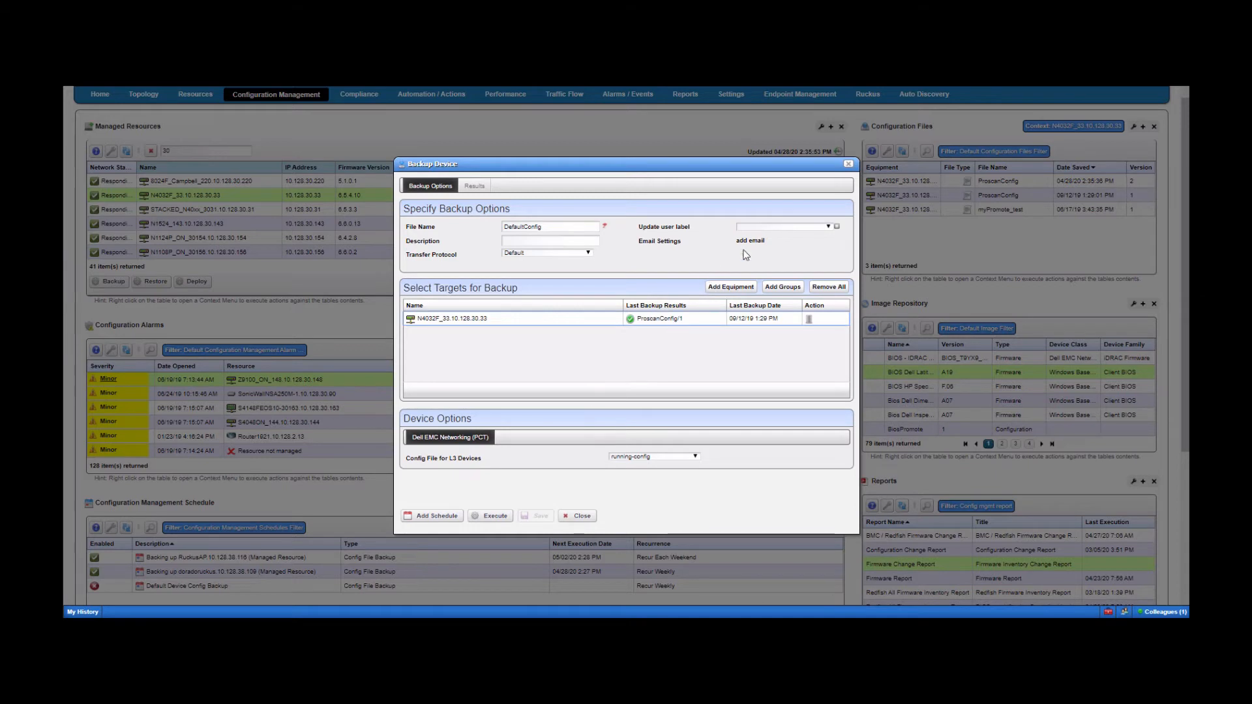
{"action": "left_click", "coordinate": [828, 228]}
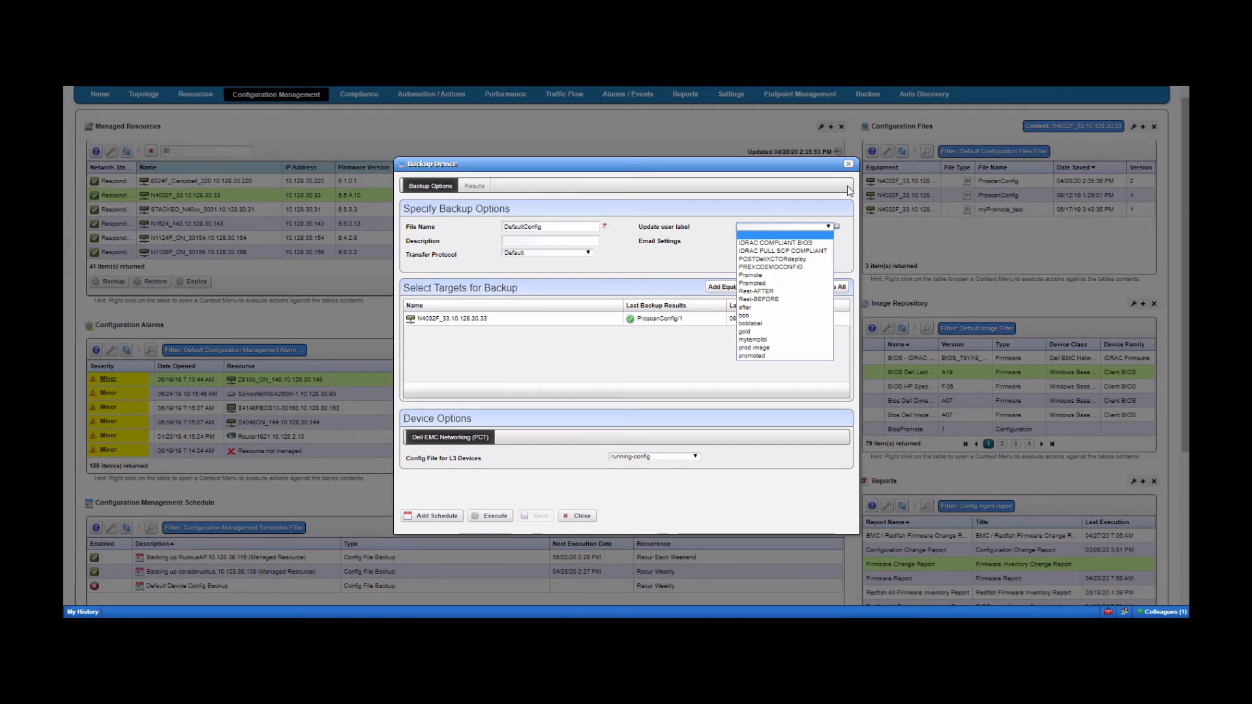
{"action": "left_click", "coordinate": [848, 165]}
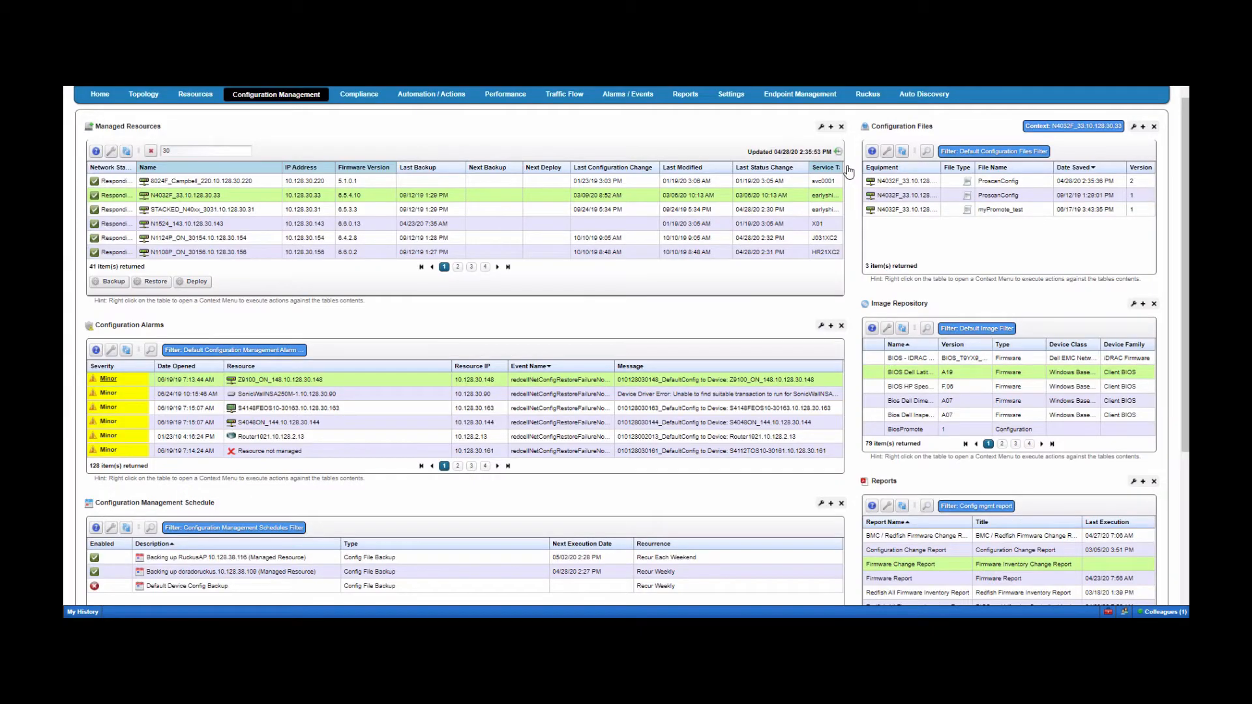
- Start a restore of the newest ProscanConfig, setting the N4032F target to restore by label 'prod image'
{"action": "right_click", "coordinate": [908, 182]}
{"action": "left_click", "coordinate": [934, 257]}
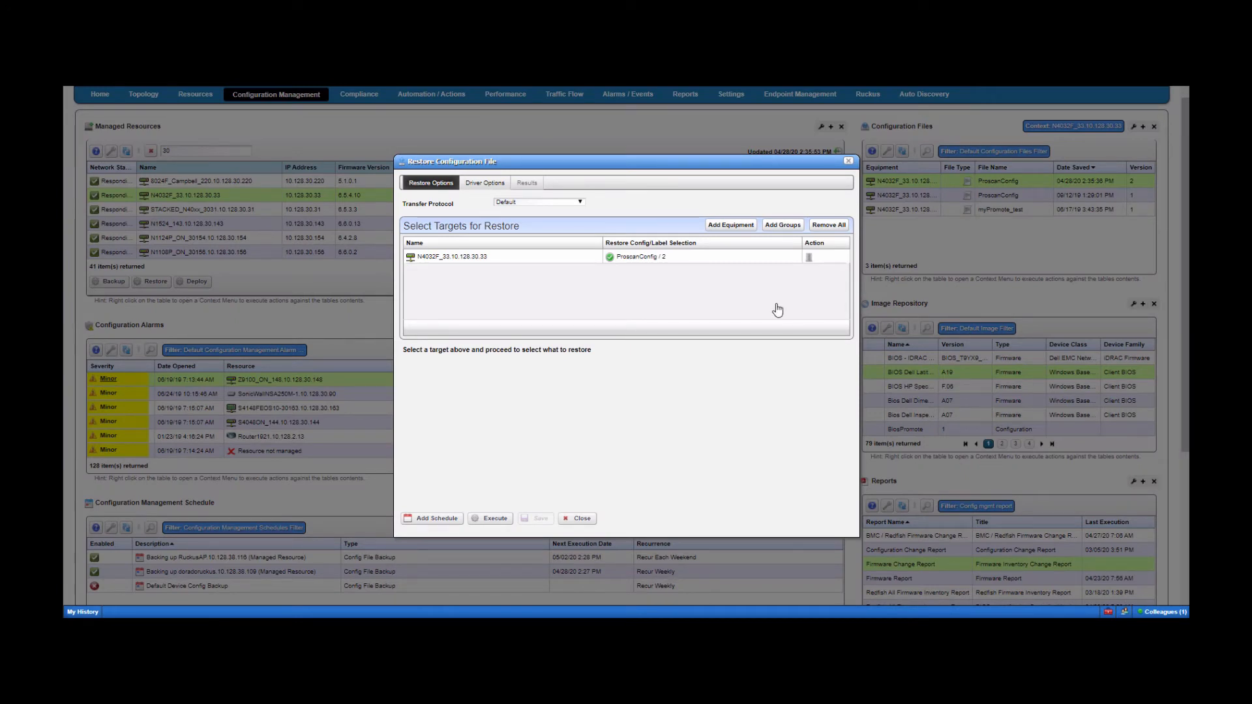
{"action": "left_click", "coordinate": [507, 260]}
{"action": "left_click", "coordinate": [407, 365]}
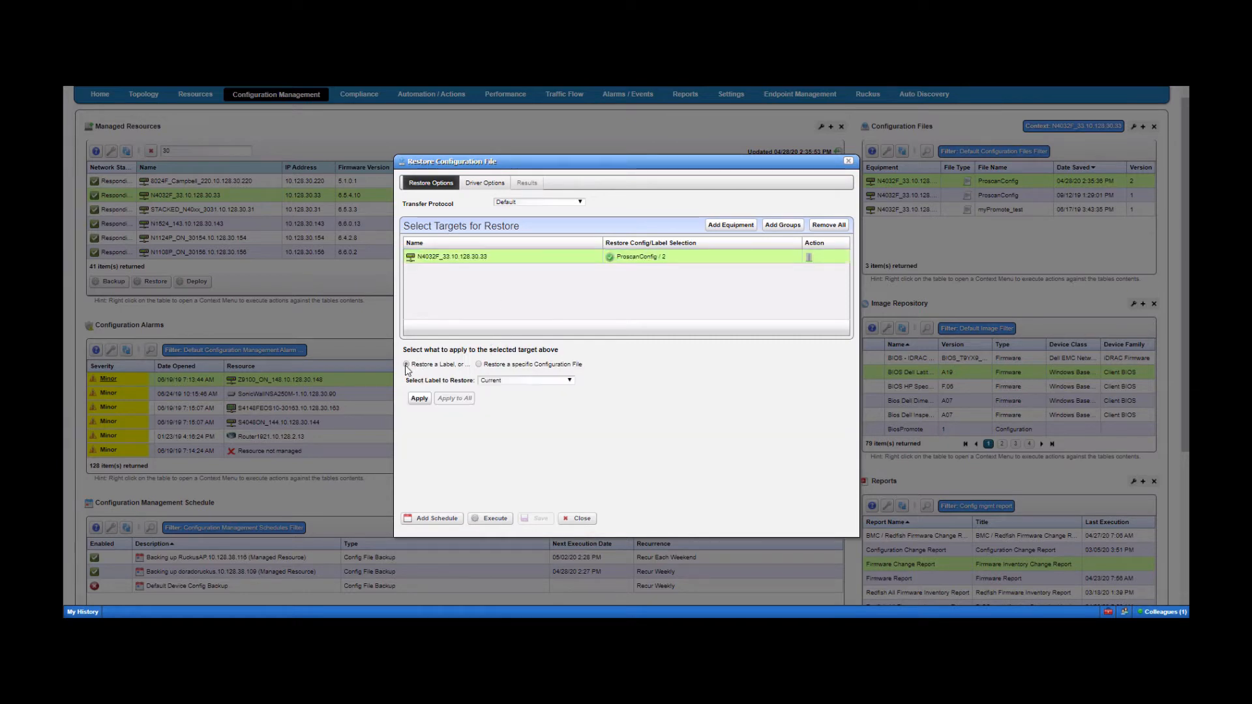
{"action": "left_click", "coordinate": [494, 382]}
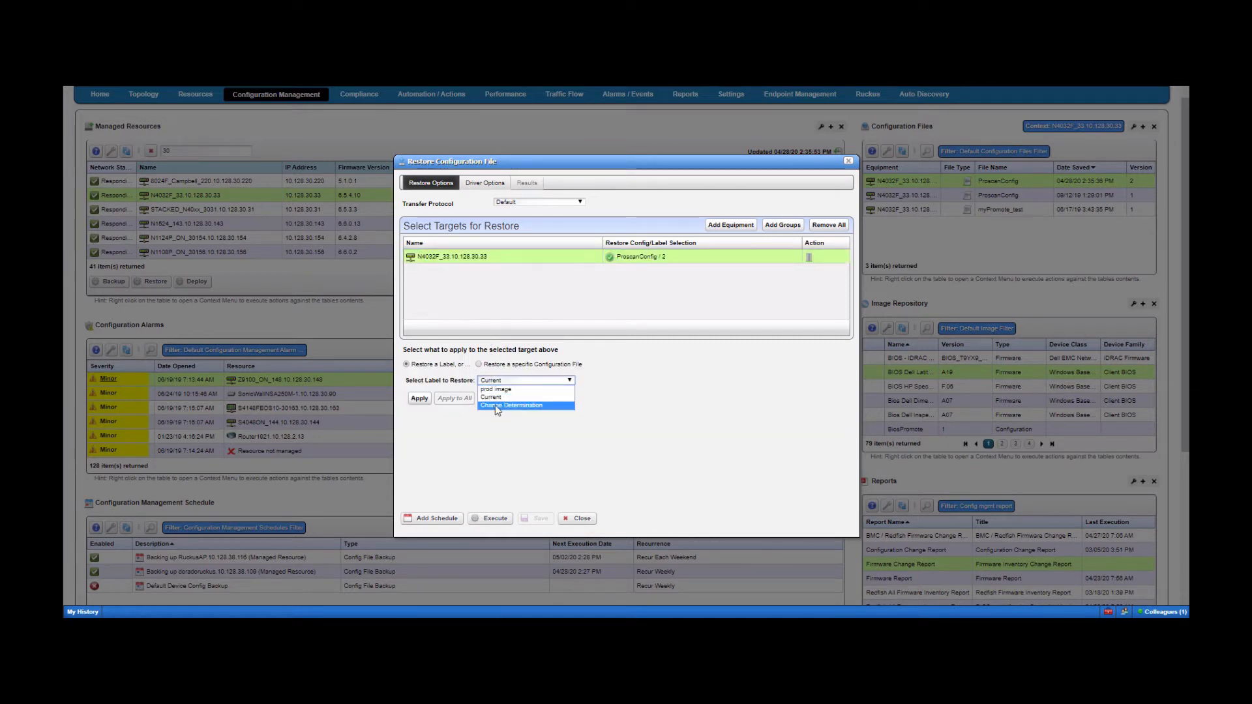
{"action": "left_click", "coordinate": [495, 389]}
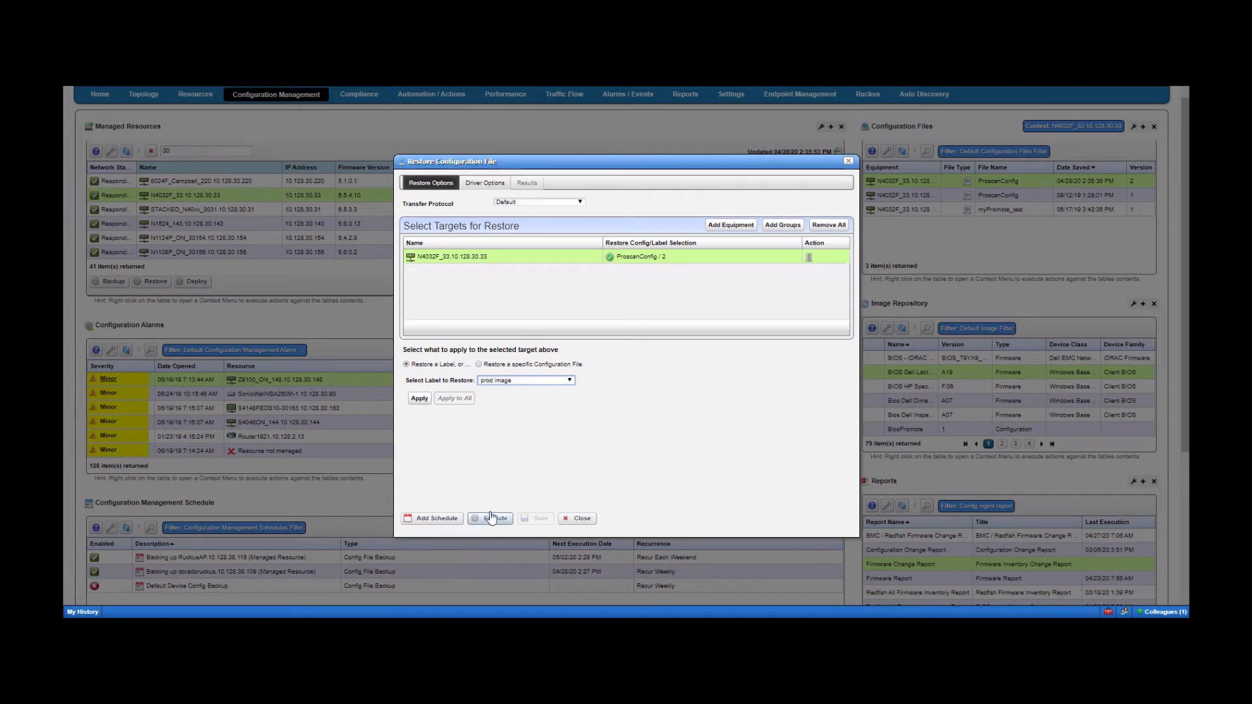
- Add the N2048, N3024 and ToR2 switches as restore targets, keeping the 'prod image' label
{"action": "left_click", "coordinate": [729, 225]}
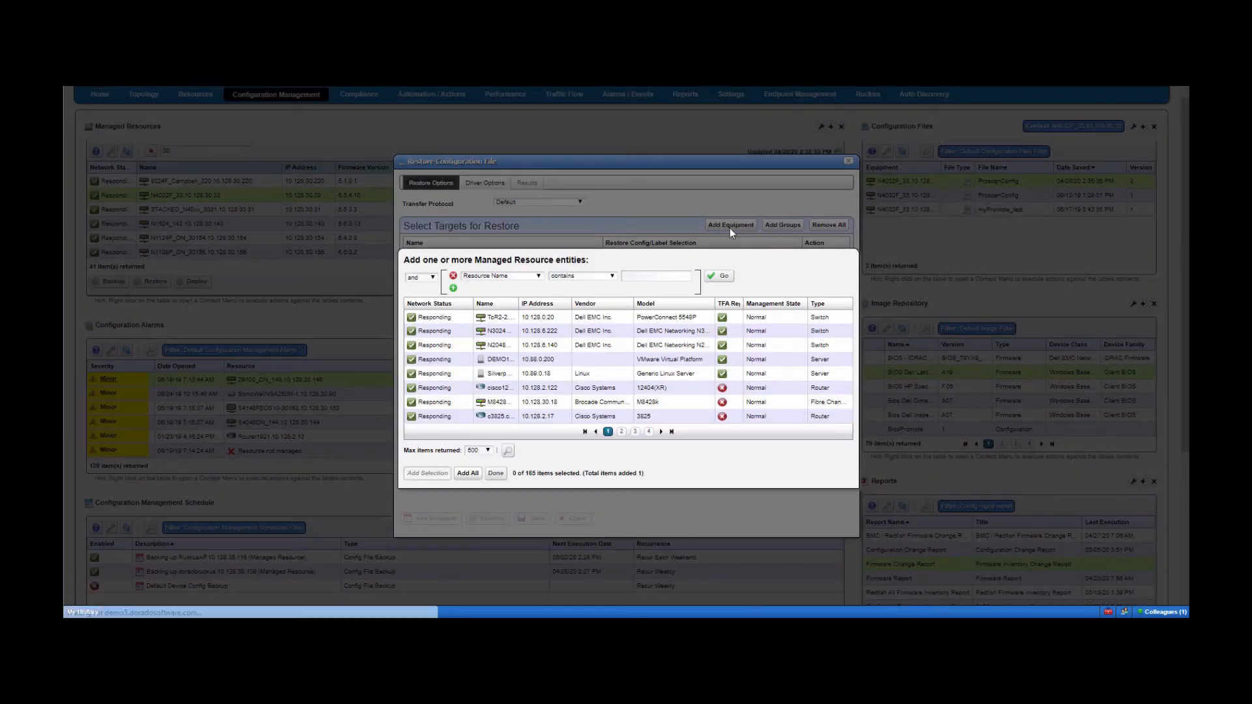
{"action": "left_click", "coordinate": [541, 345]}
{"action": "left_click", "coordinate": [540, 330], "text": "ctrl"}
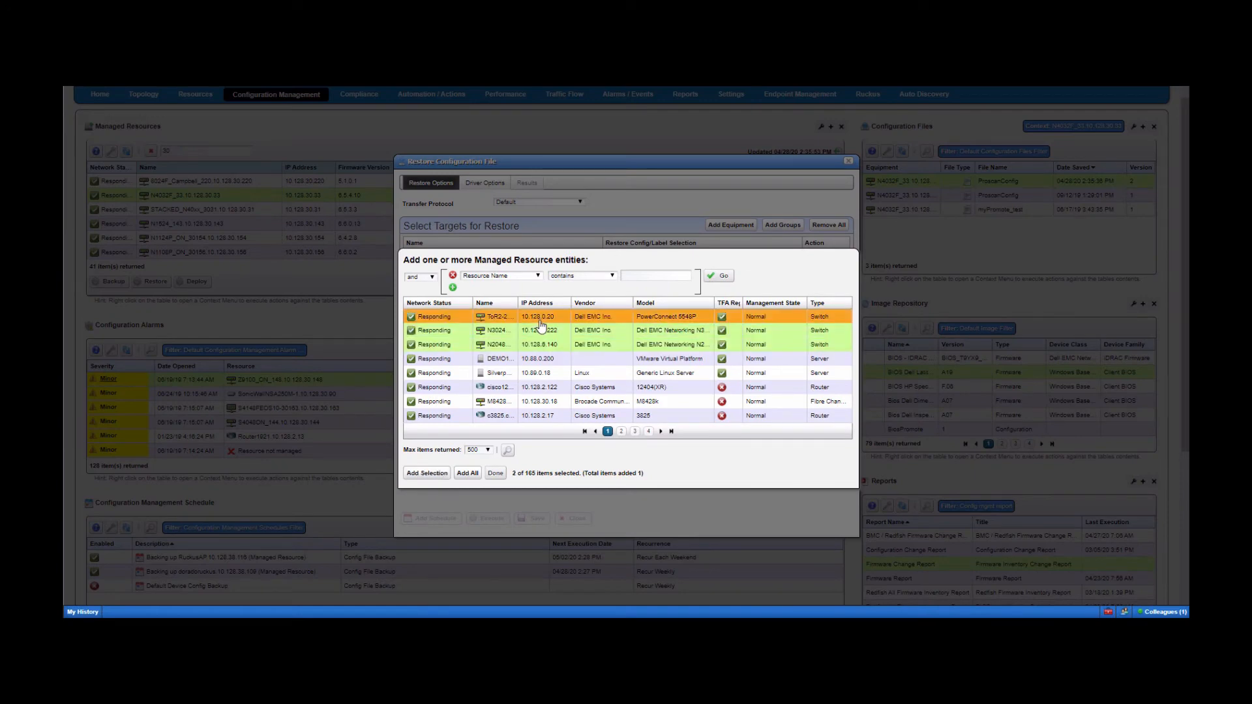
{"action": "left_click", "coordinate": [540, 319], "text": "ctrl"}
{"action": "left_click", "coordinate": [427, 473]}
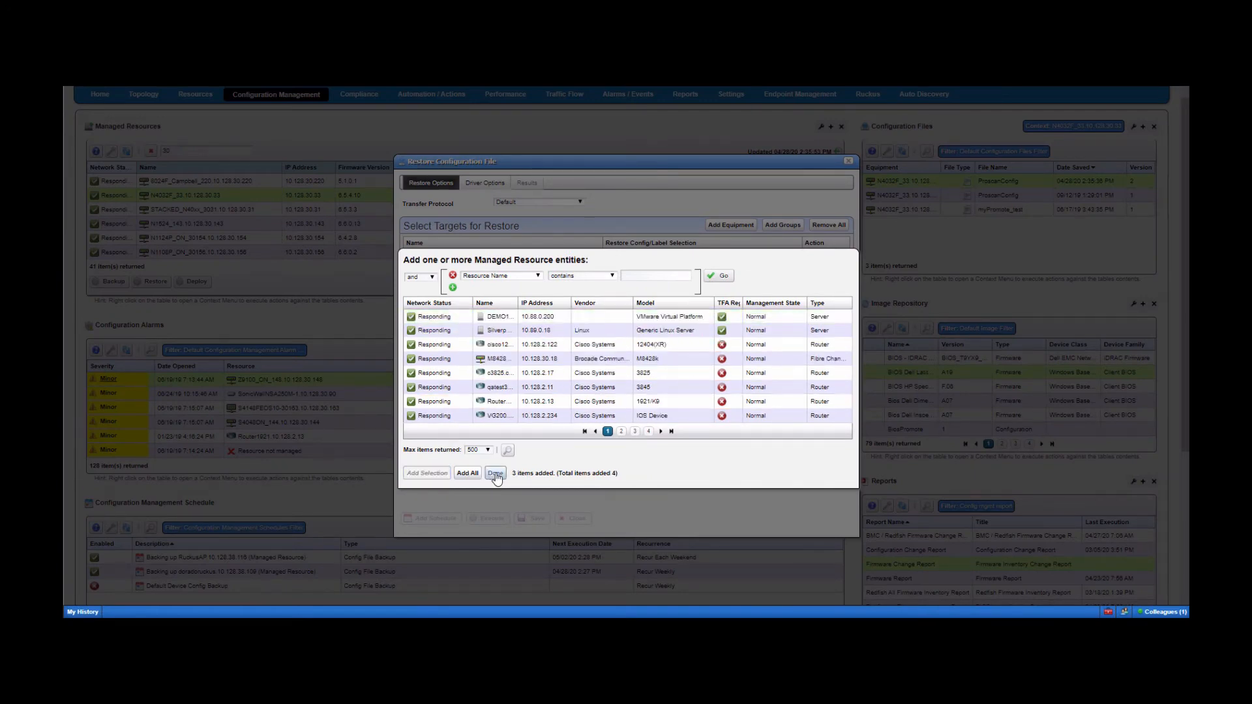
{"action": "left_click", "coordinate": [495, 474]}
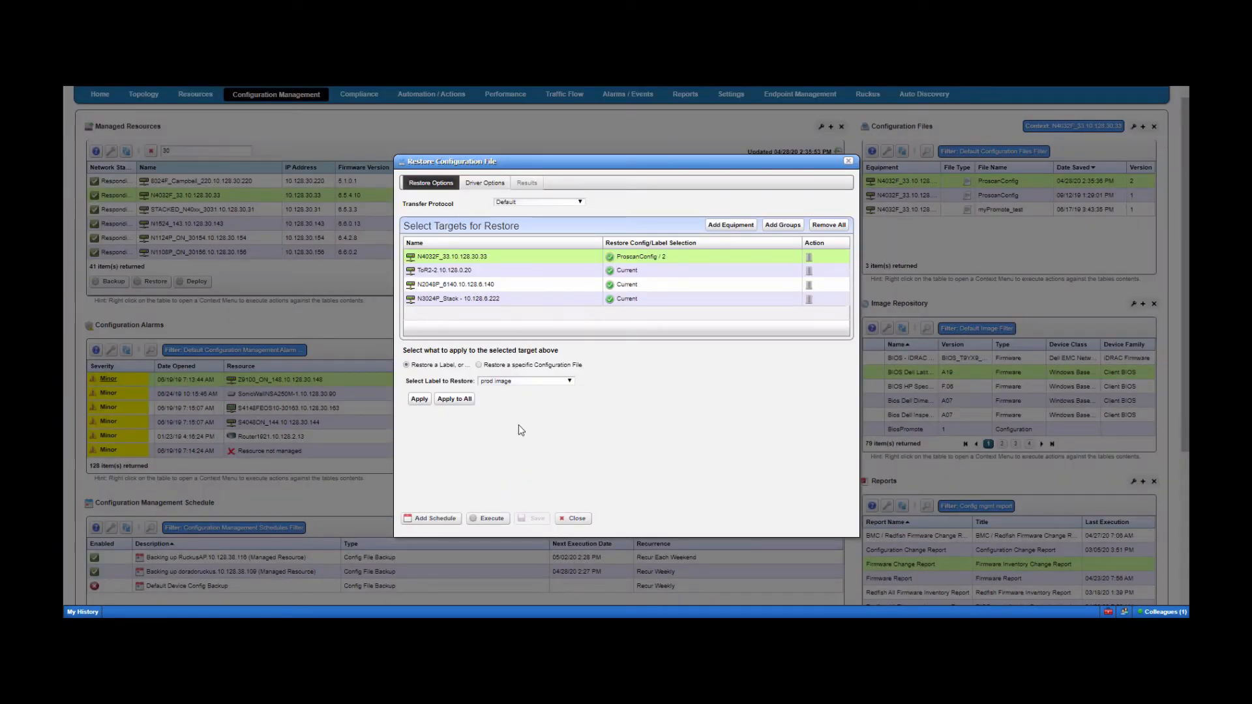
{"action": "left_click", "coordinate": [527, 381]}
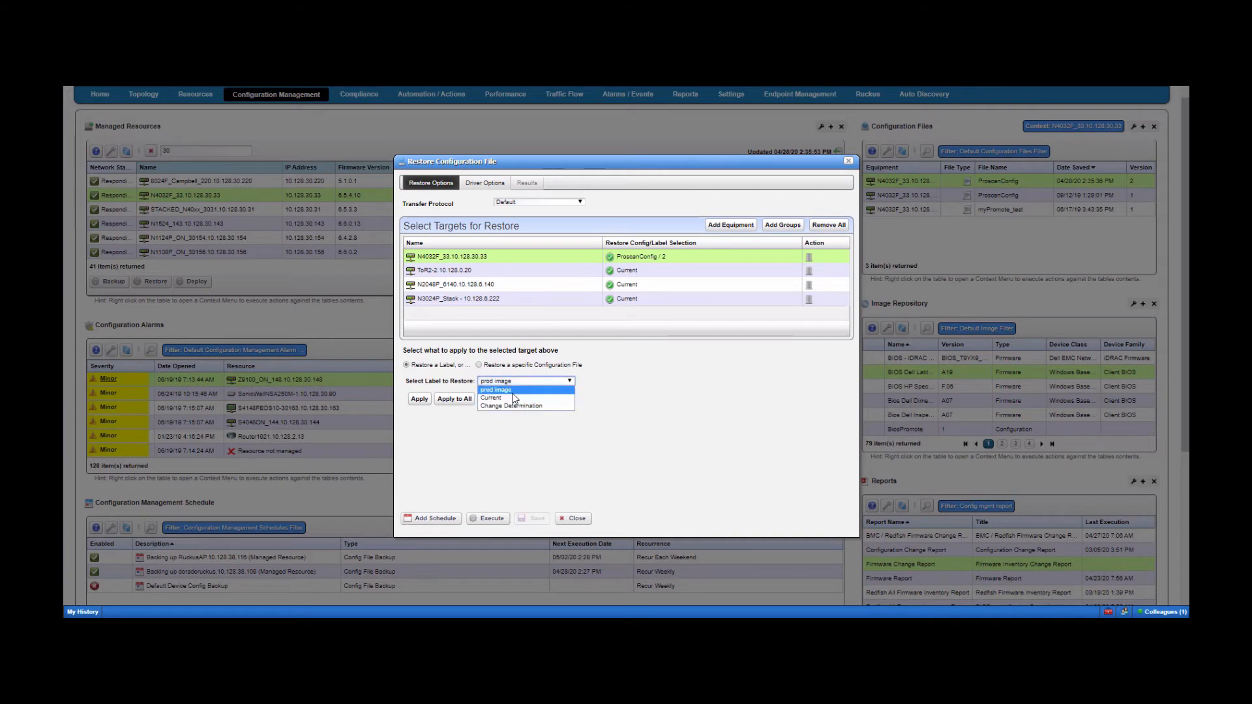
{"action": "left_click", "coordinate": [512, 392]}
- Keep the Current label for ToR2 and execute the restore on all four targets
{"action": "left_click", "coordinate": [504, 270]}
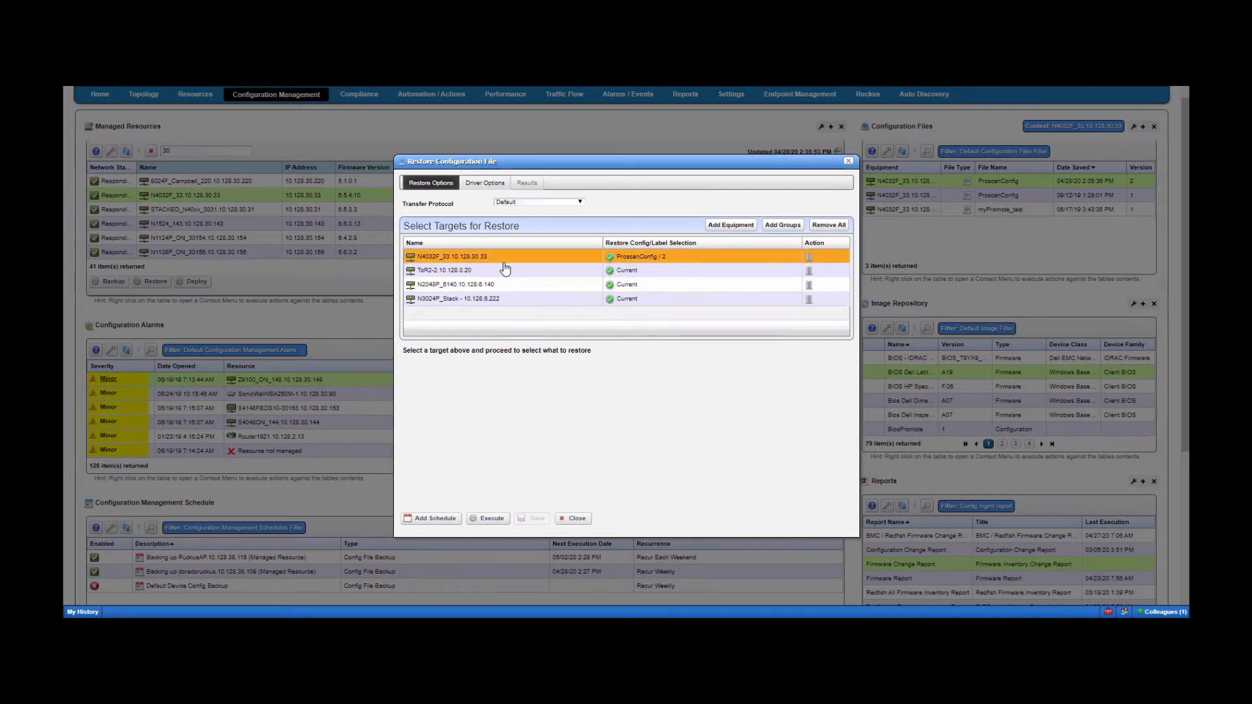
{"action": "left_click", "coordinate": [515, 381]}
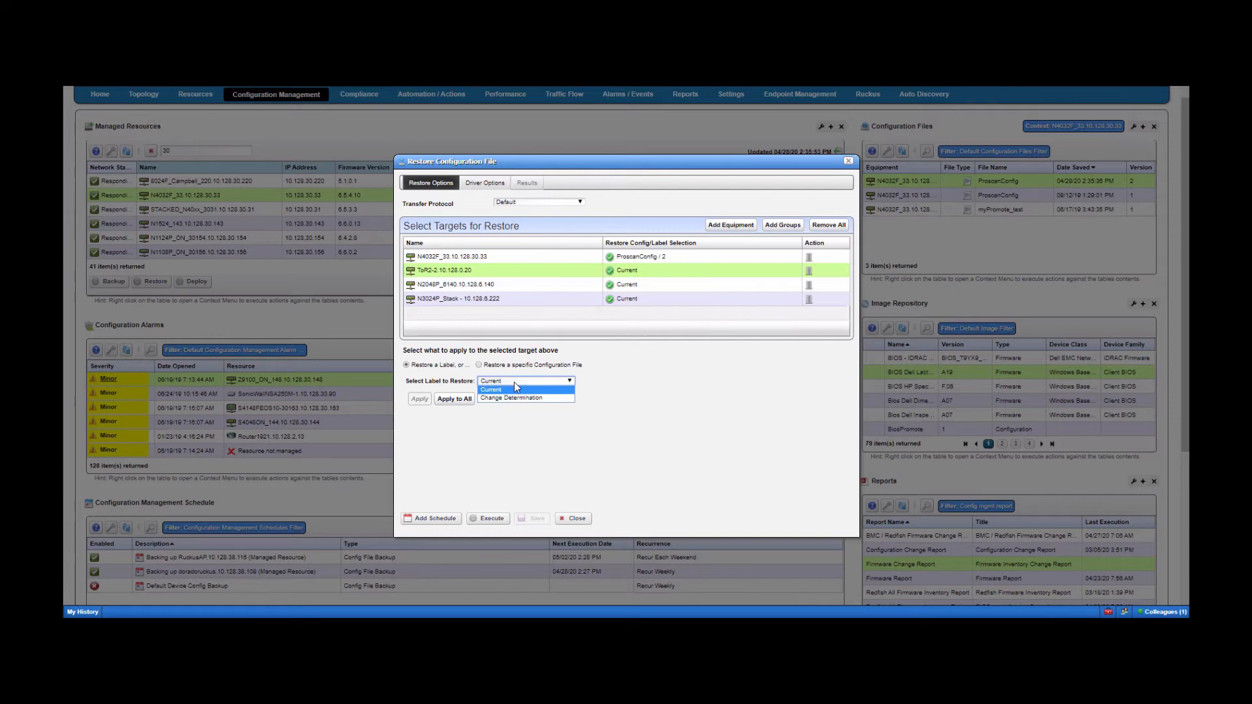
{"action": "left_click", "coordinate": [591, 355]}
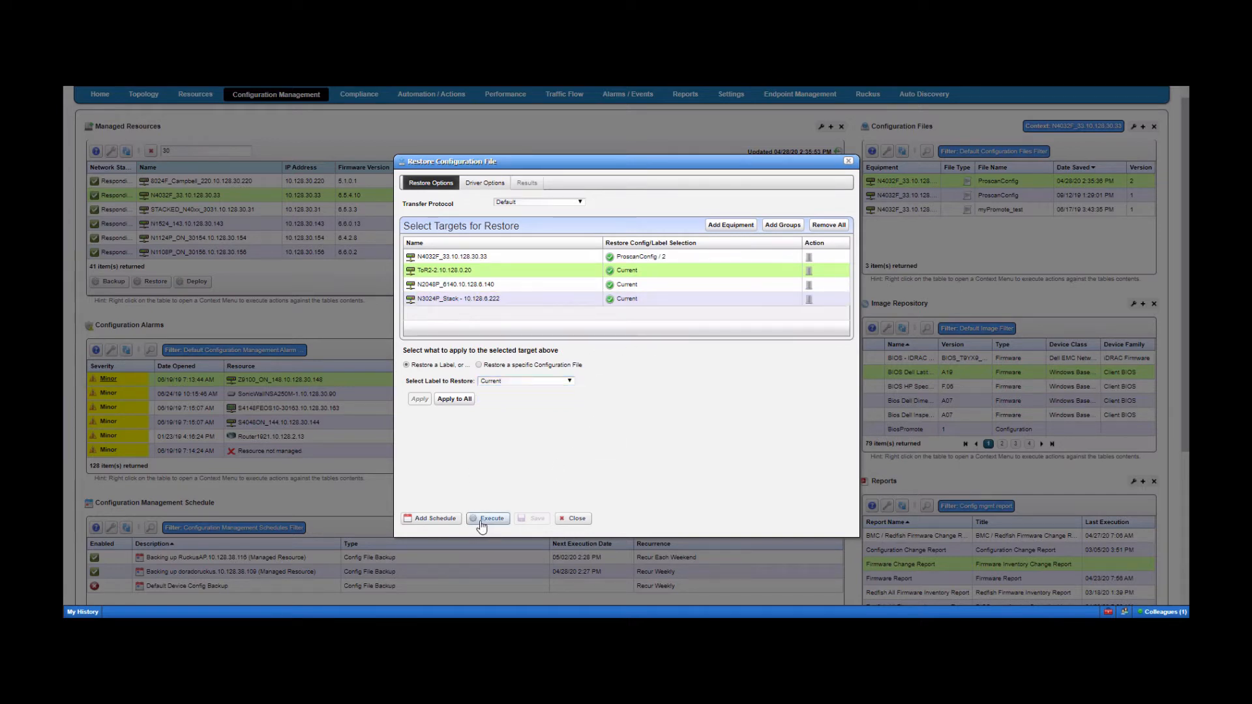
{"action": "left_click", "coordinate": [848, 160]}
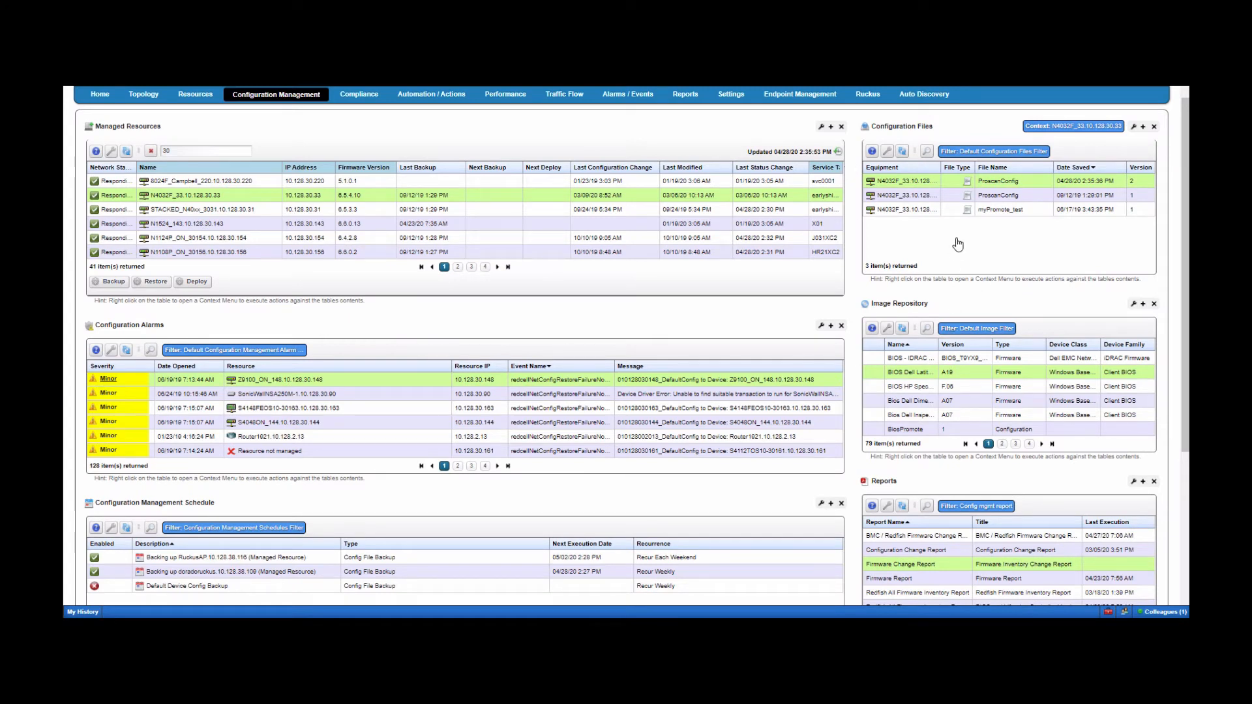
{"action": "right_click", "coordinate": [906, 183]}
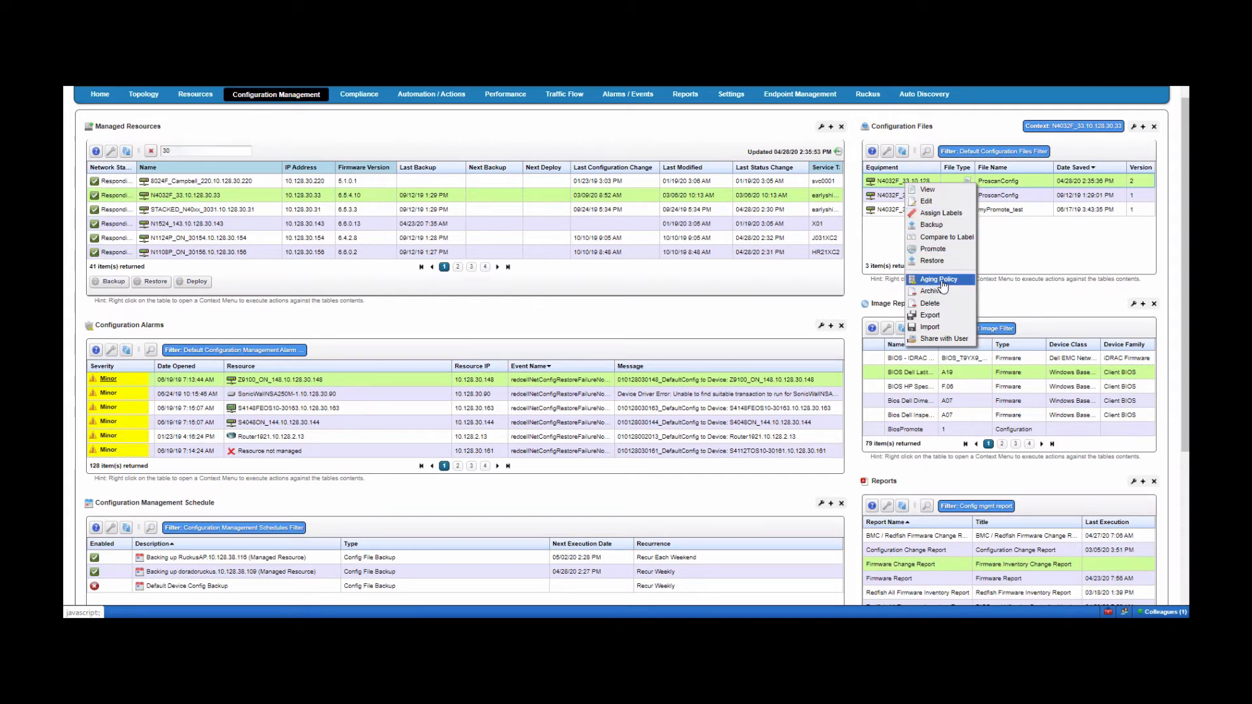
{"action": "left_click", "coordinate": [1003, 236]}
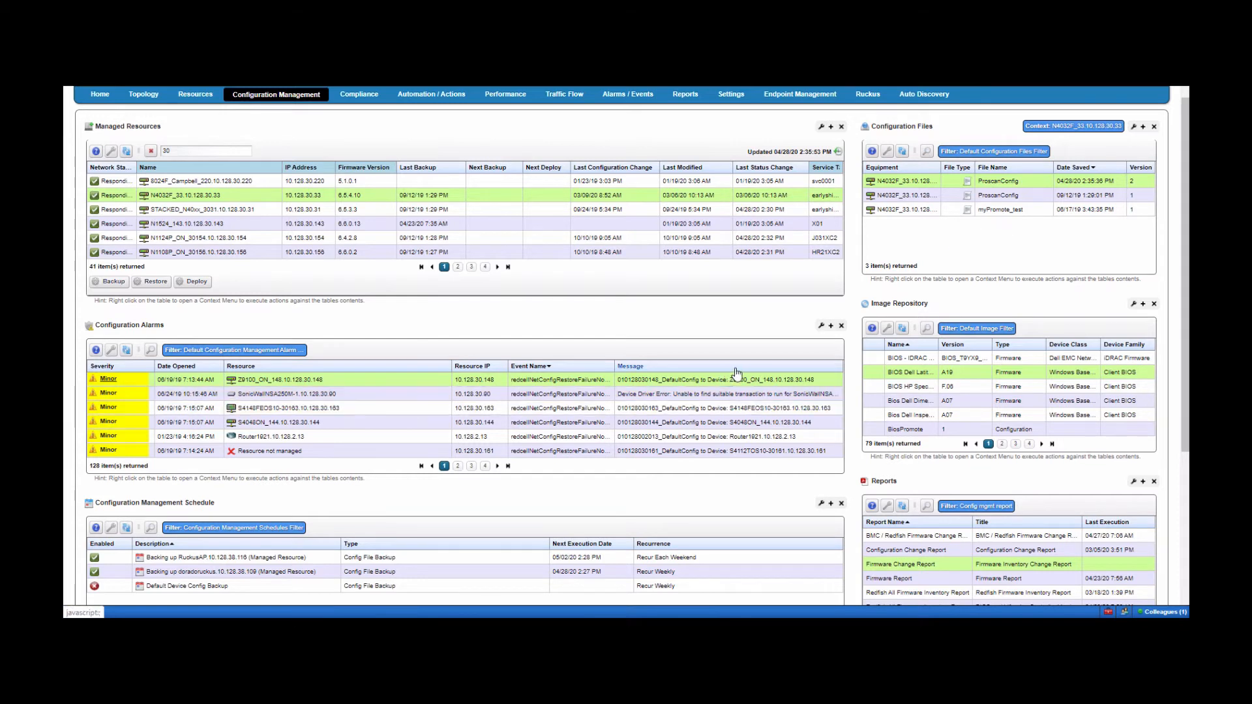
- Page the Image Repository through to its third page
{"action": "left_click", "coordinate": [906, 375]}
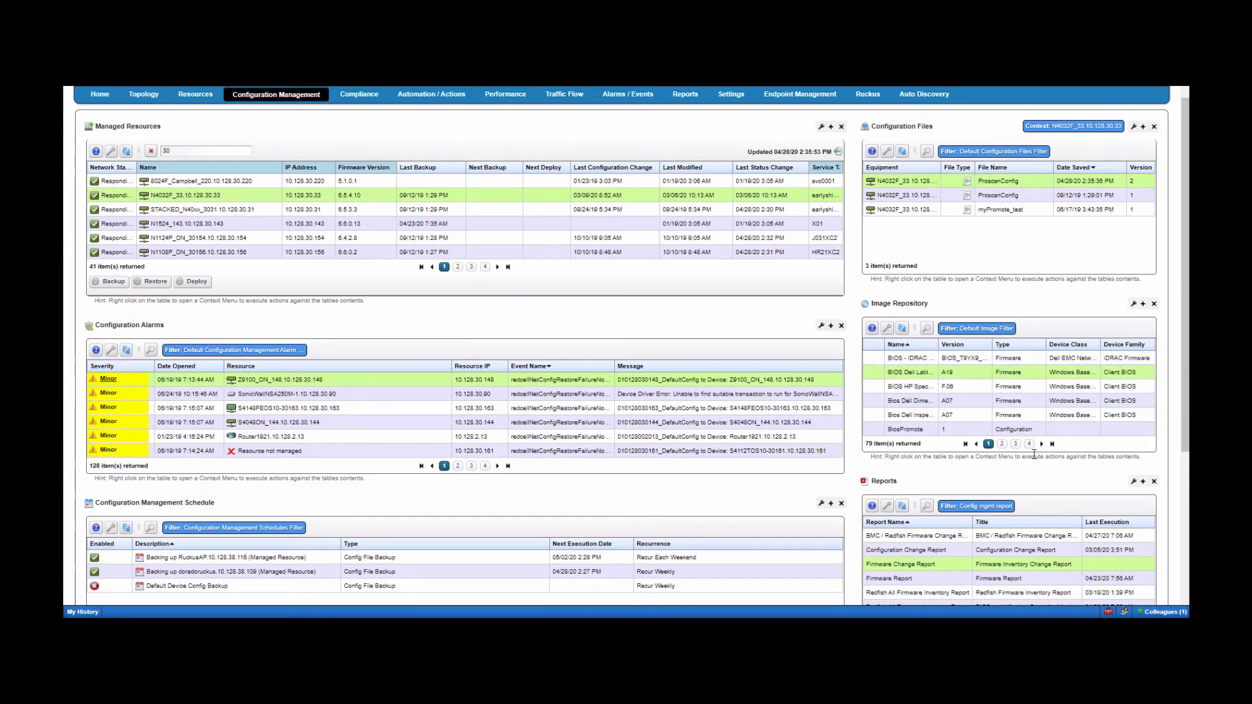
{"action": "left_click", "coordinate": [1002, 444]}
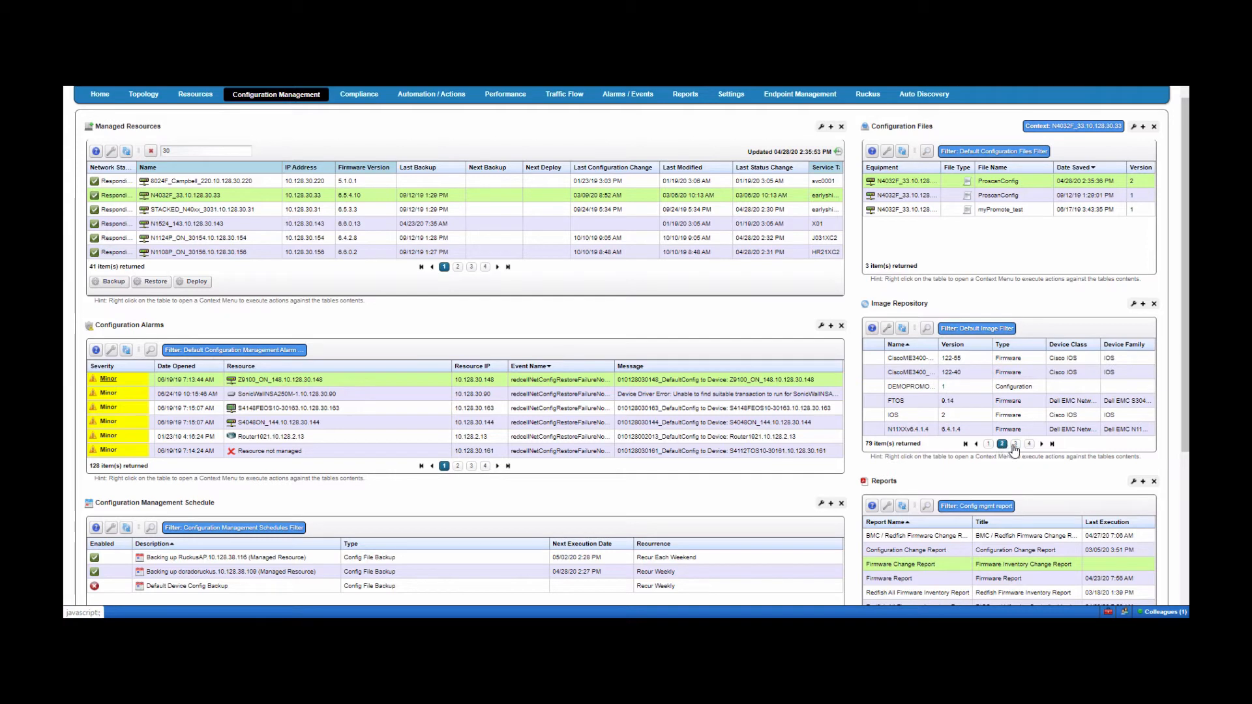
{"action": "left_click", "coordinate": [1015, 445]}
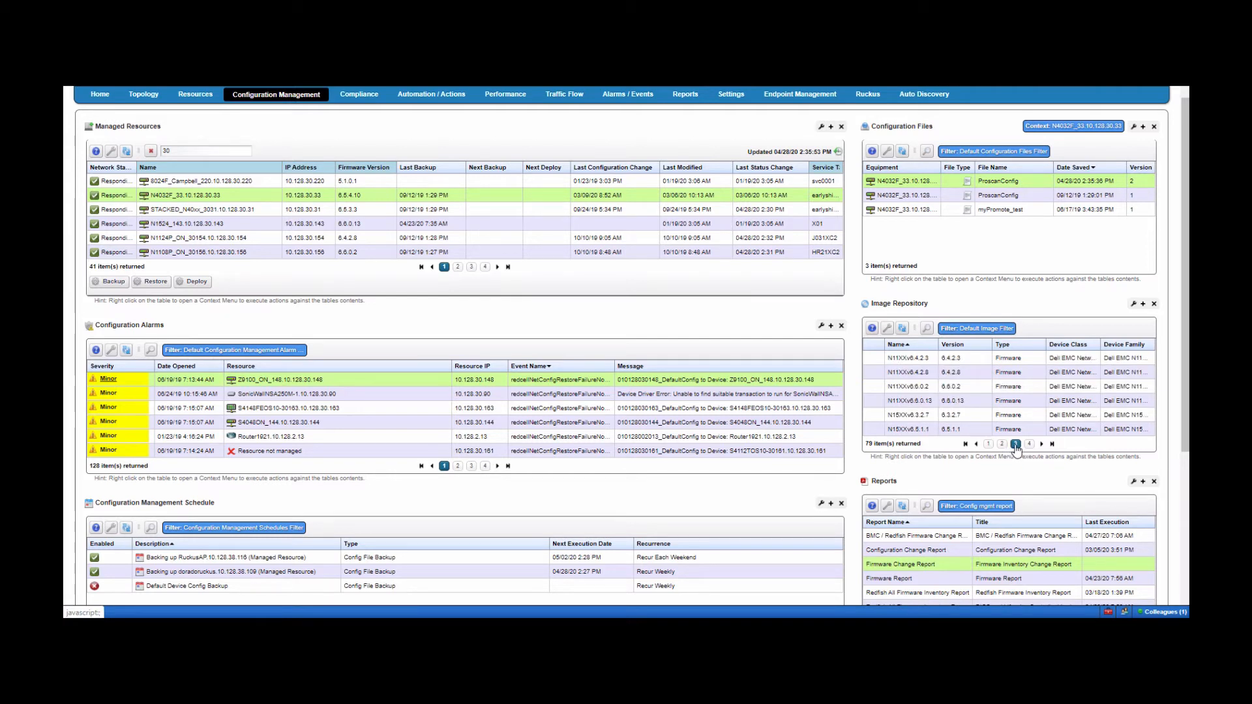
- Bring up the New menu on the first firmware image, showing Firmware Image and Configuration Image
{"action": "right_click", "coordinate": [908, 360]}
{"action": "mouse_move", "coordinate": [965, 360]}
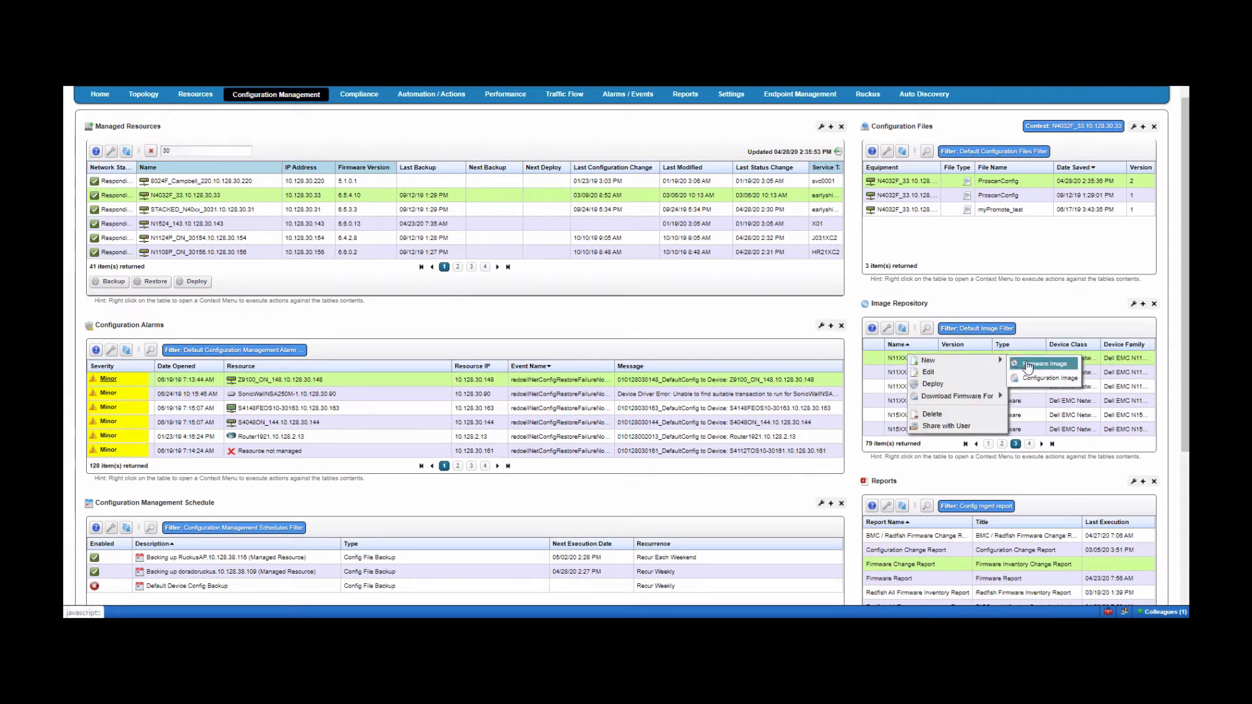
{"action": "mouse_move", "coordinate": [958, 398]}
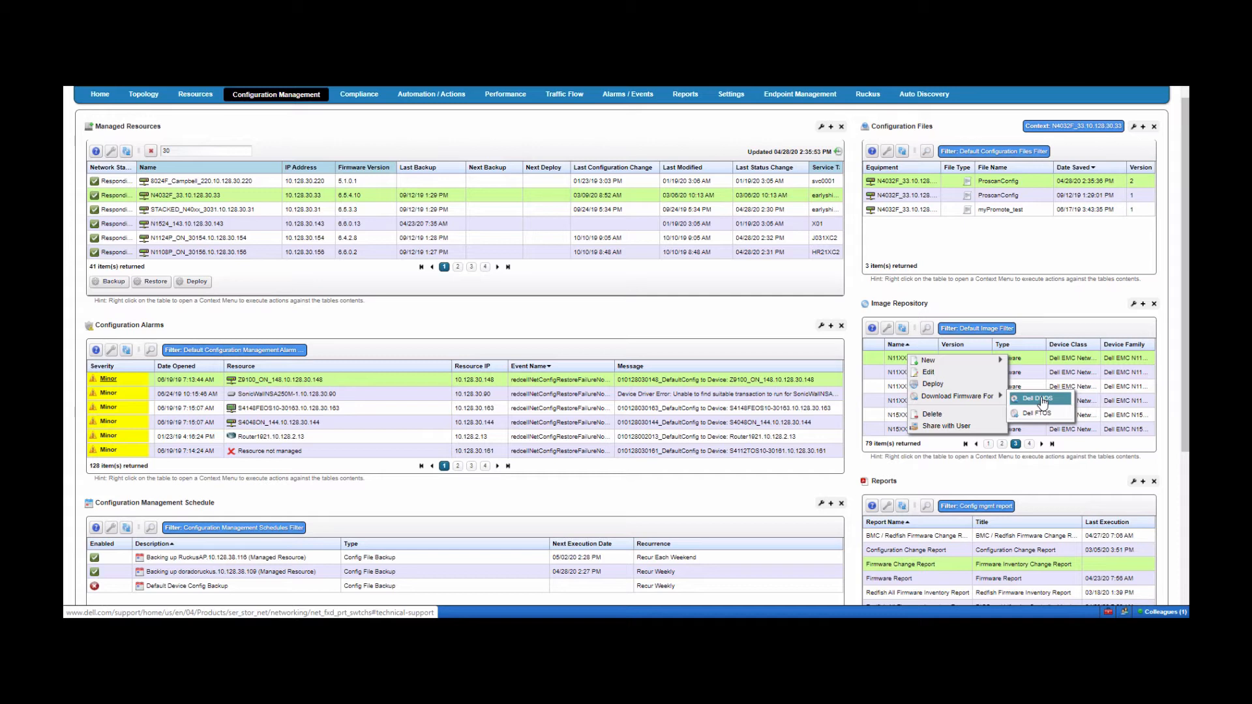
{"action": "mouse_move", "coordinate": [958, 365]}
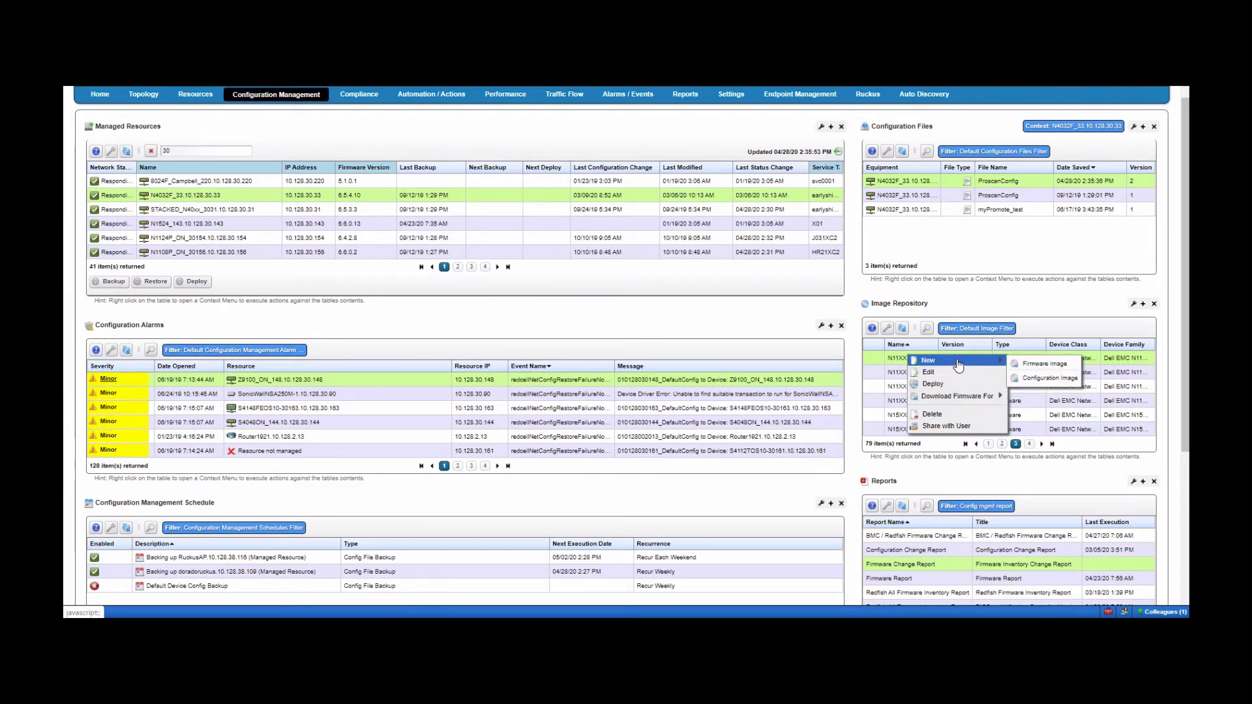
{"action": "left_click", "coordinate": [1039, 367]}
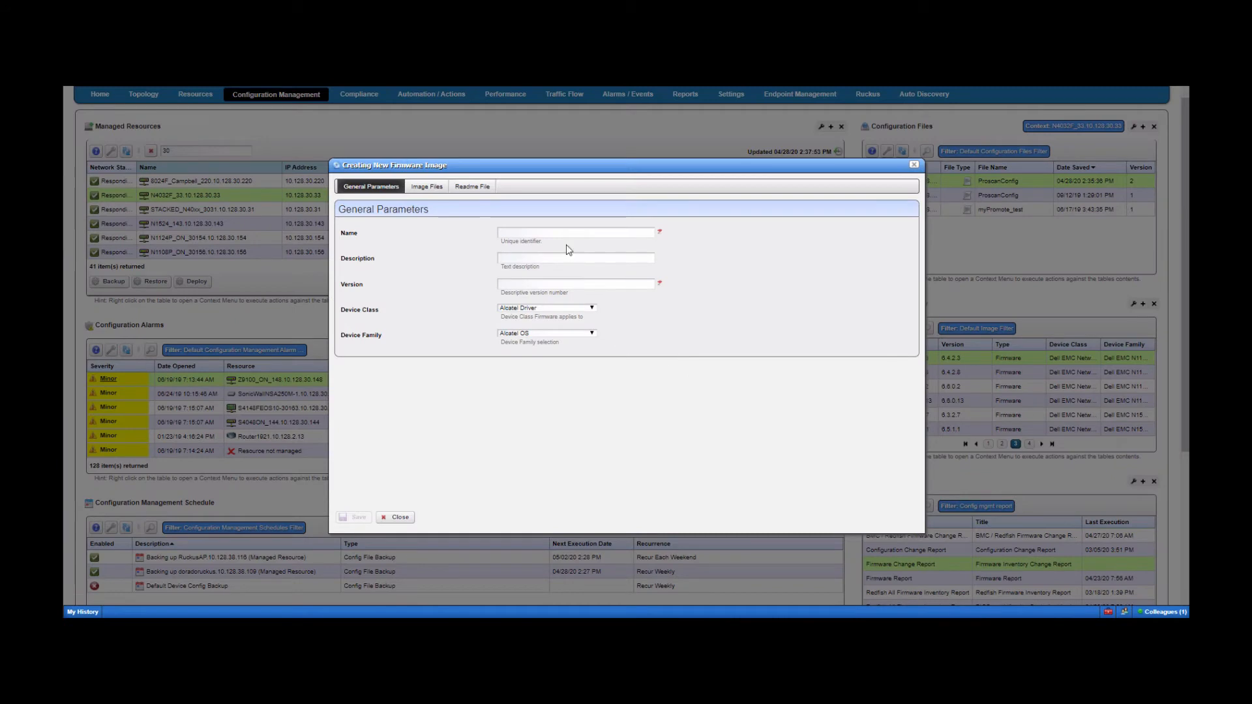
{"action": "left_click", "coordinate": [562, 231]}
{"action": "type", "text": "test"}
{"action": "left_click", "coordinate": [548, 257]}
{"action": "type", "text": "test"}
{"action": "left_click", "coordinate": [551, 285]}
{"action": "type", "text": "12"}
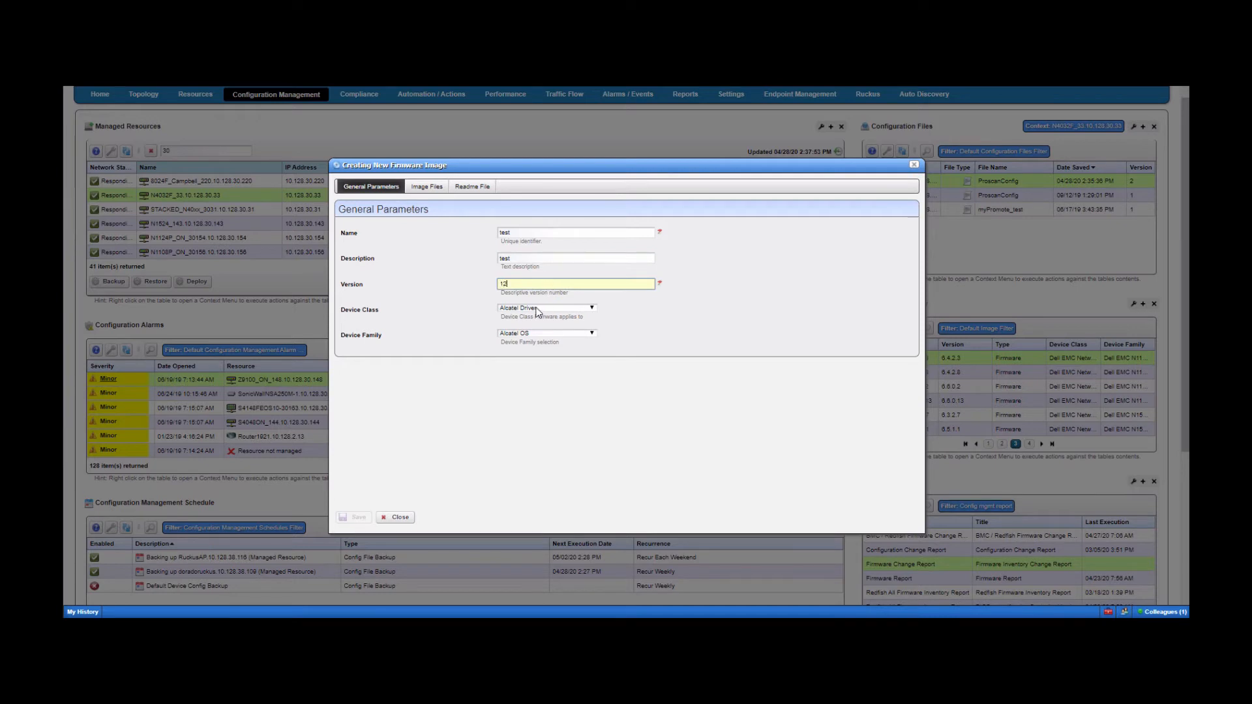
{"action": "left_click", "coordinate": [541, 307]}
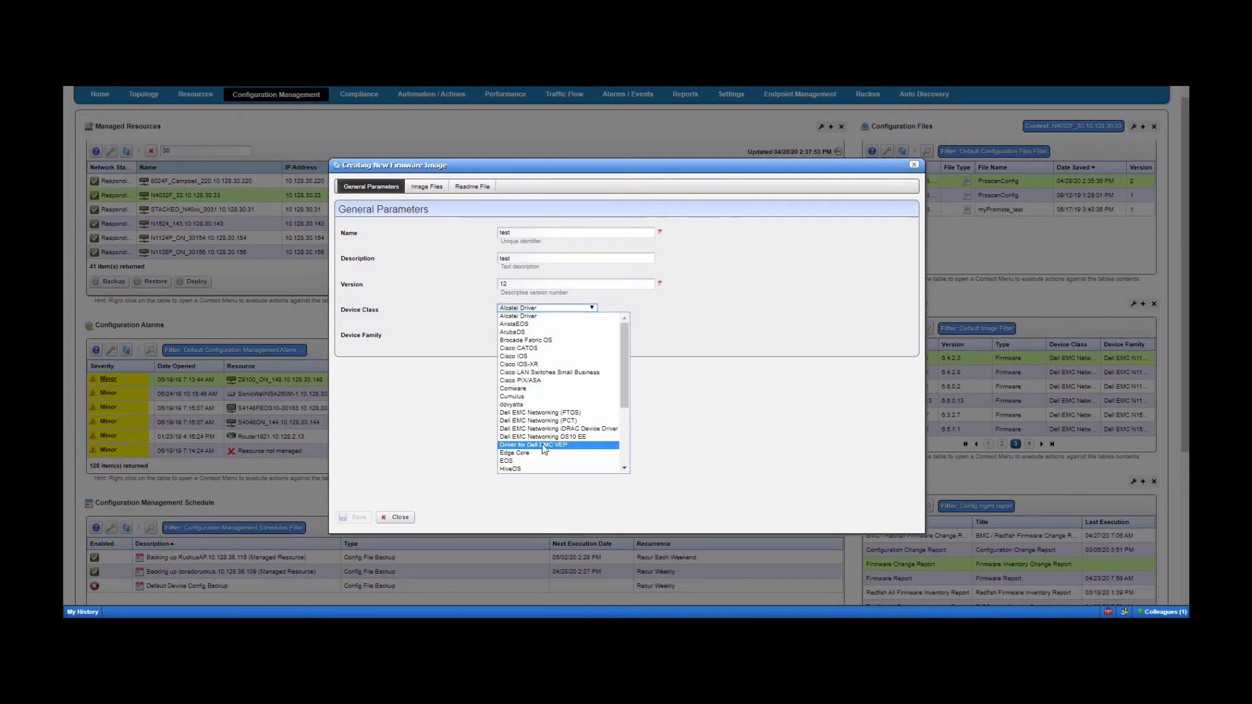
{"action": "left_click", "coordinate": [567, 436]}
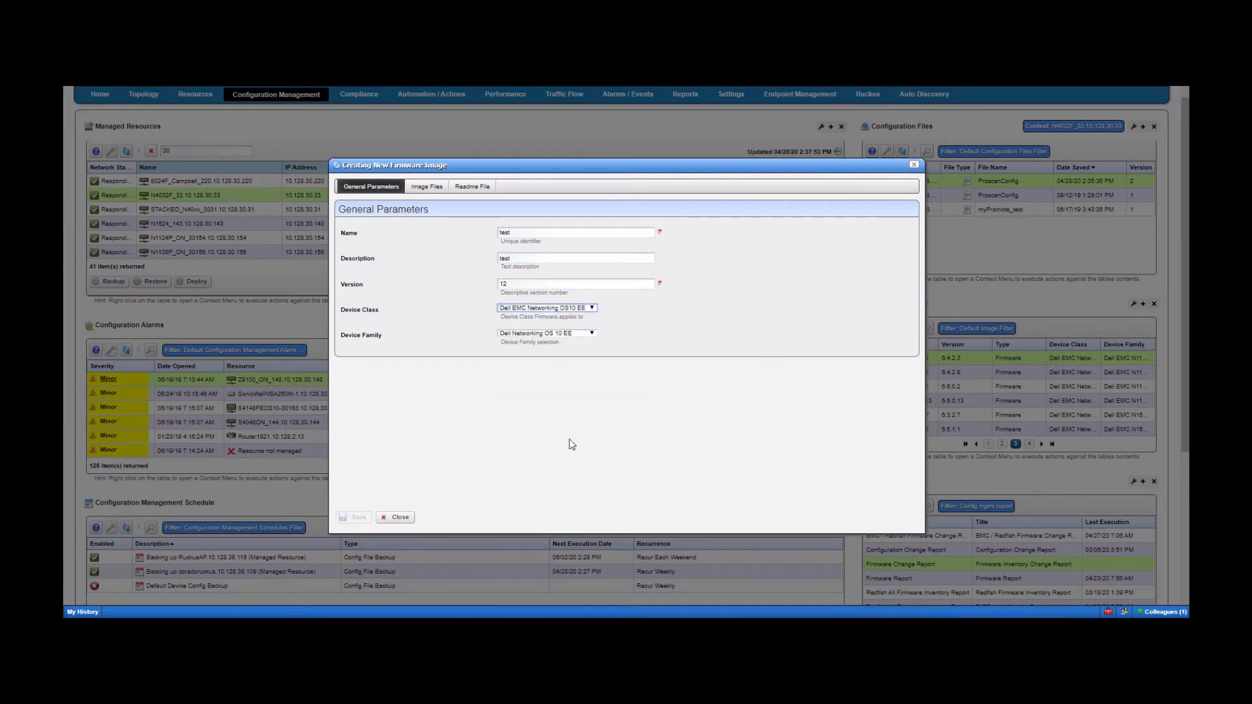
{"action": "left_click", "coordinate": [584, 334]}
{"action": "left_click", "coordinate": [582, 336]}
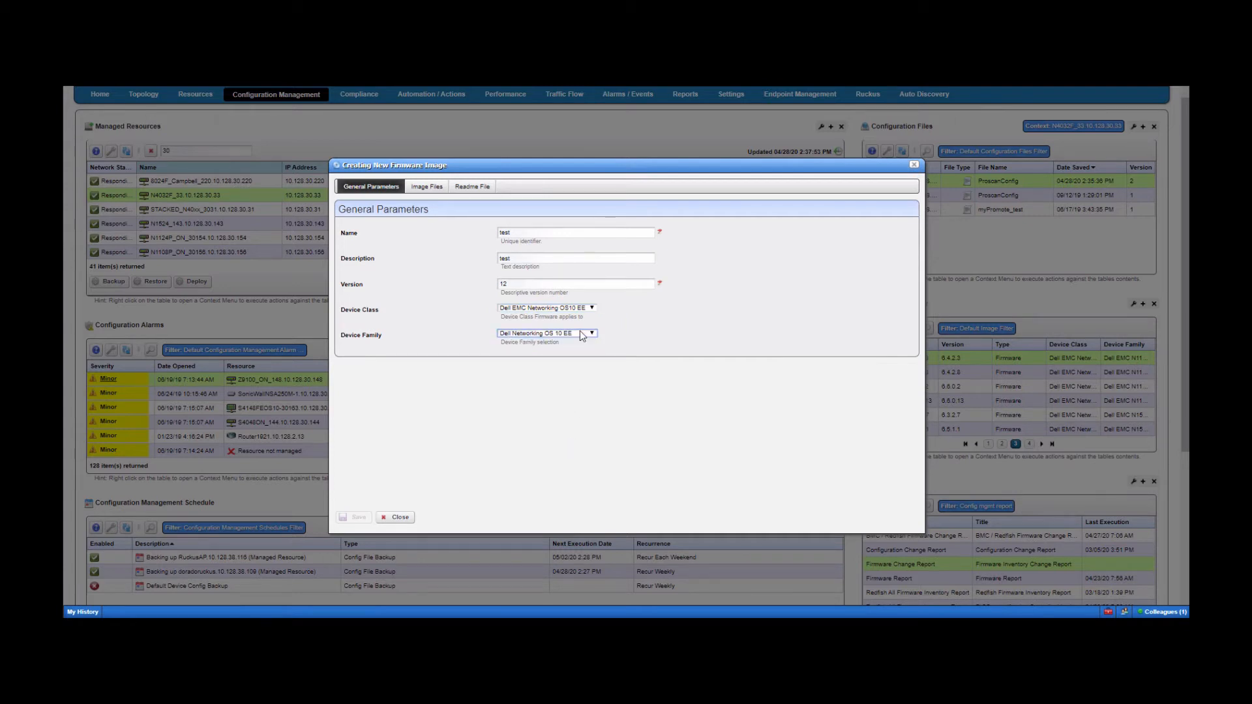
{"action": "left_click", "coordinate": [427, 187]}
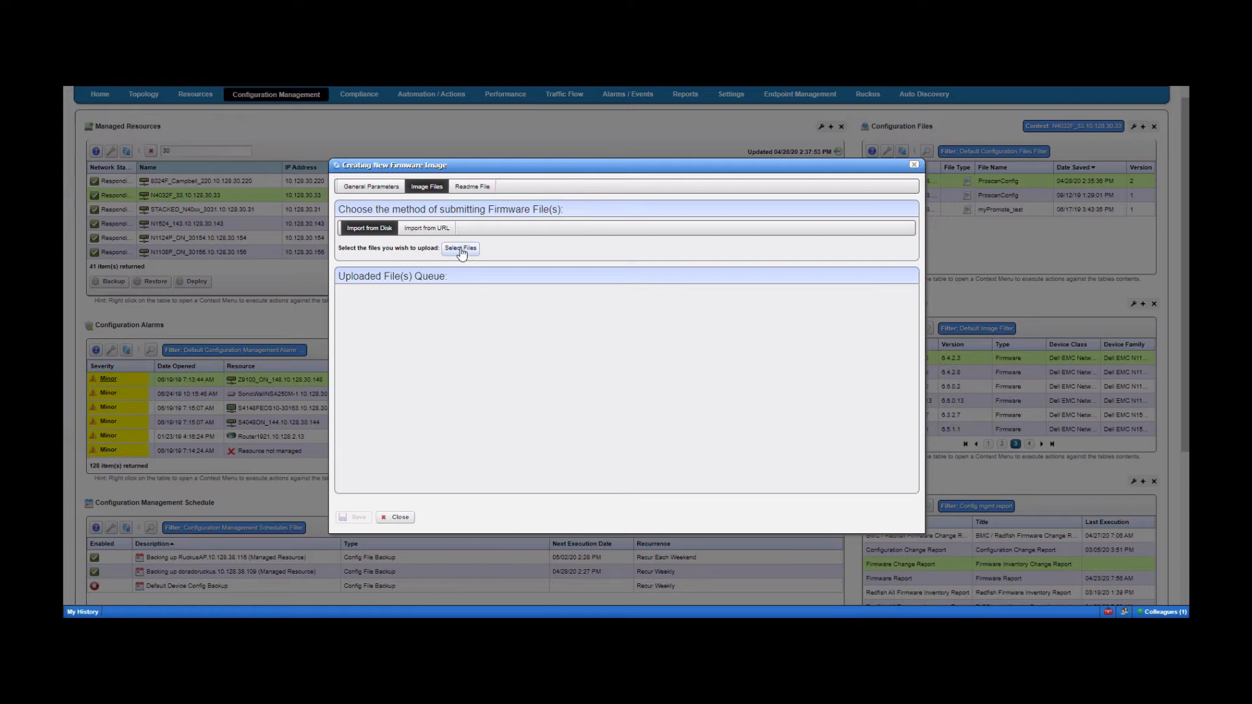
{"action": "left_click", "coordinate": [395, 517]}
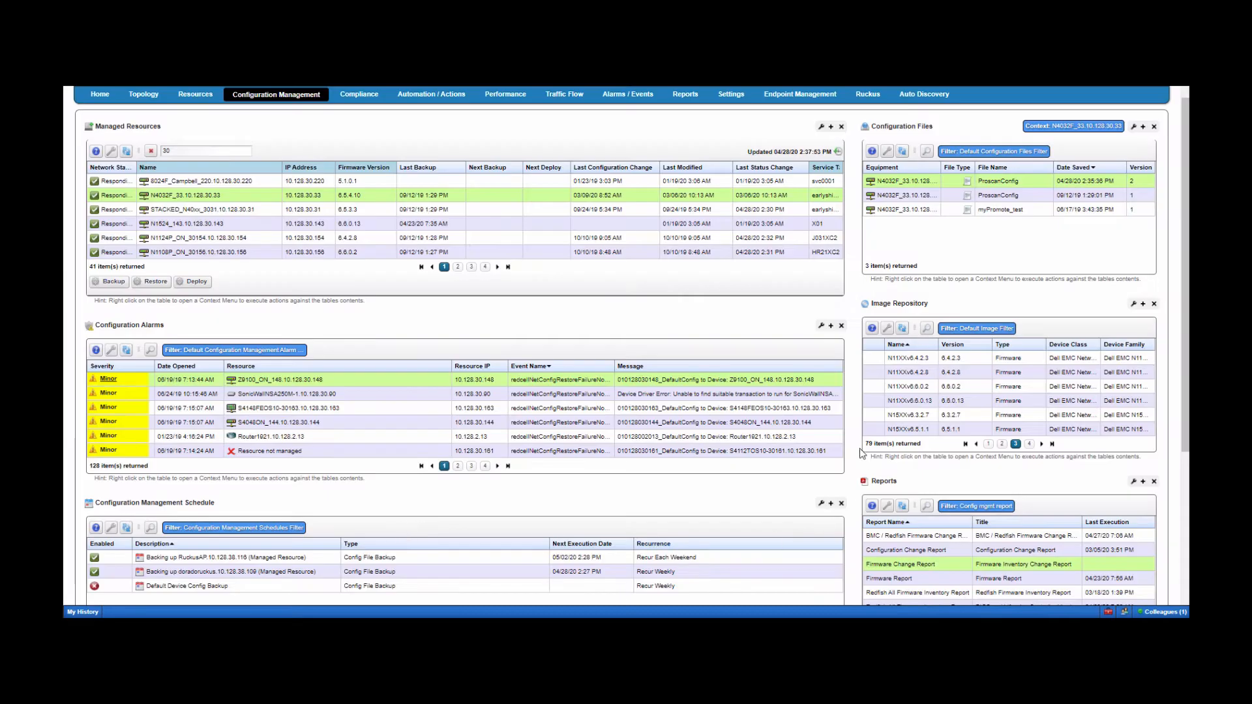
{"action": "right_click", "coordinate": [915, 373]}
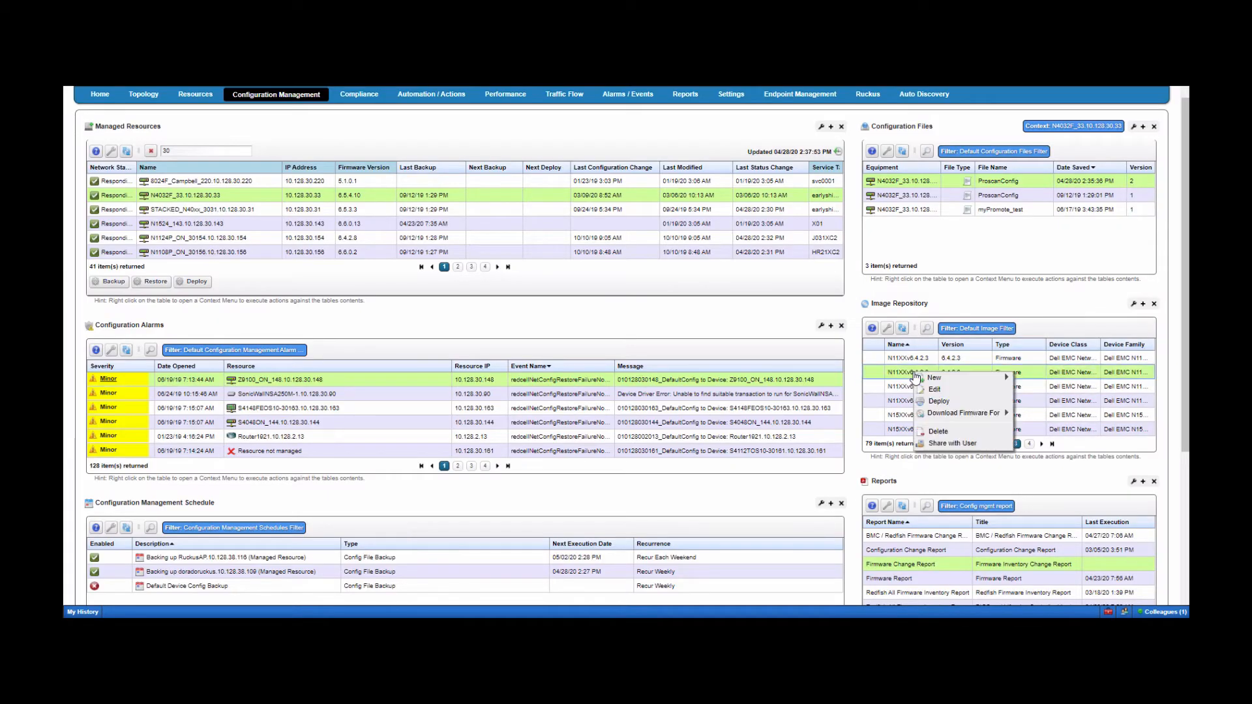
{"action": "left_click", "coordinate": [934, 400]}
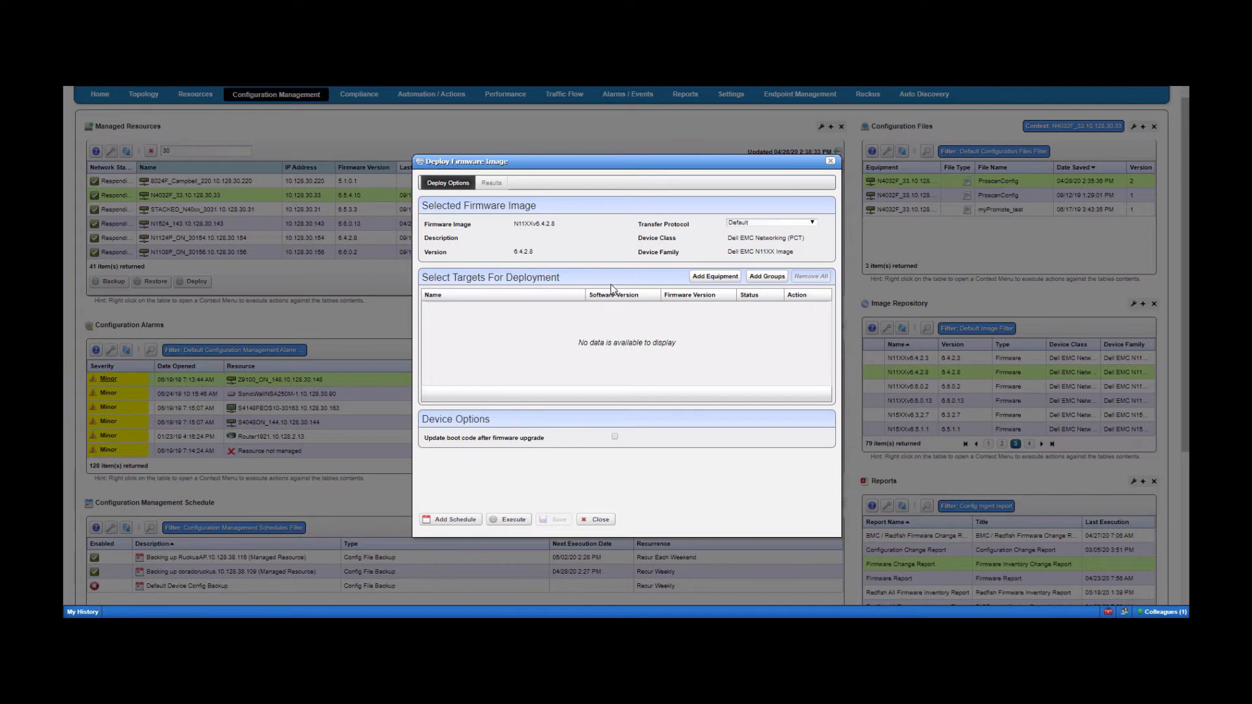
{"action": "left_click", "coordinate": [722, 281]}
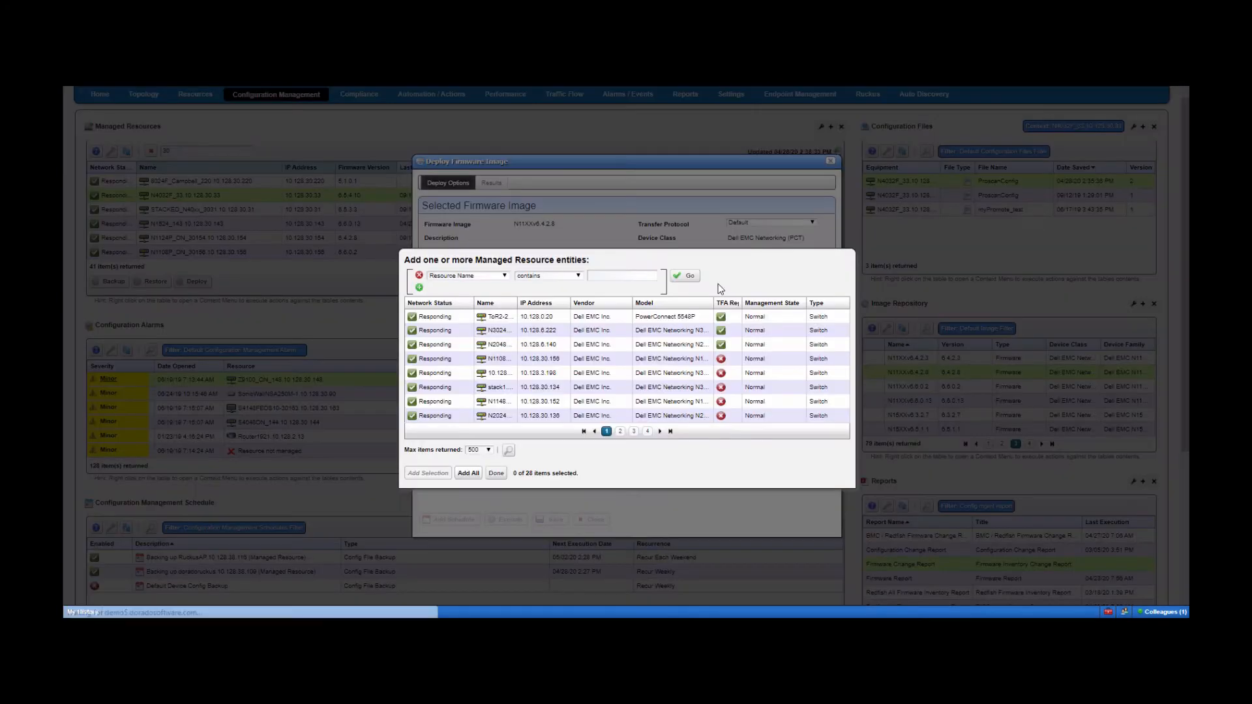
{"action": "left_click", "coordinate": [540, 359]}
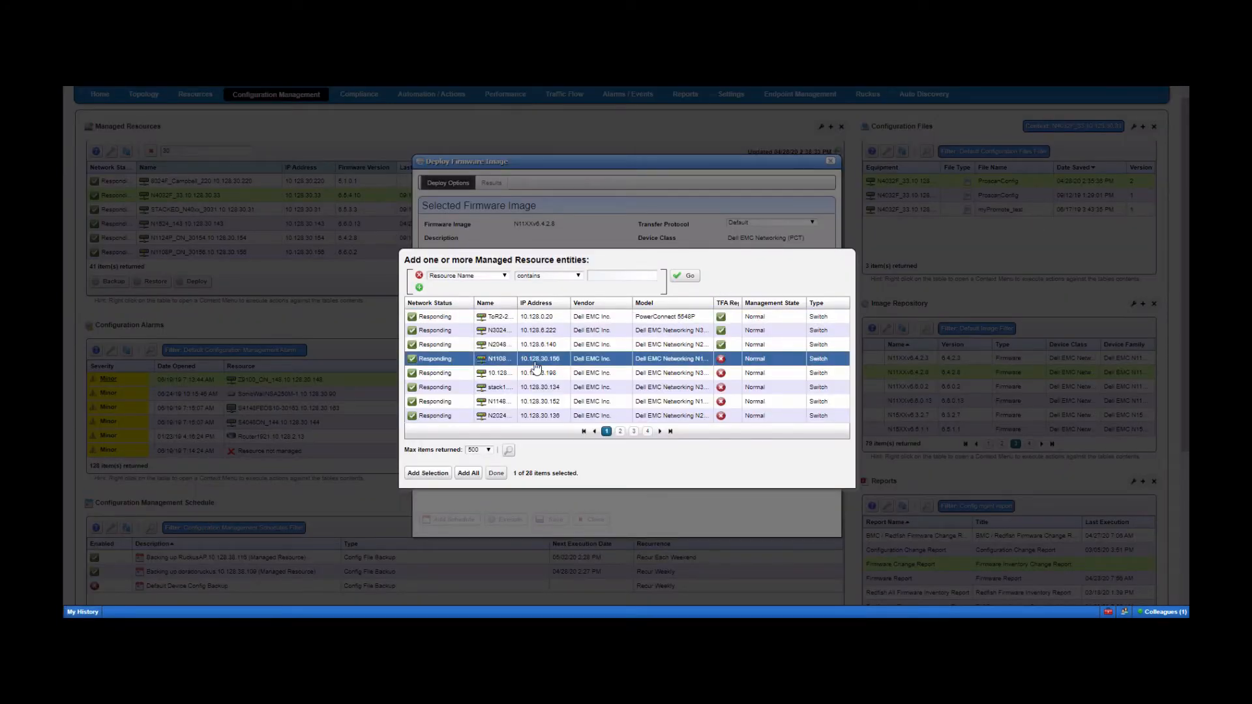
{"action": "left_click", "coordinate": [429, 473]}
{"action": "left_click", "coordinate": [500, 347]}
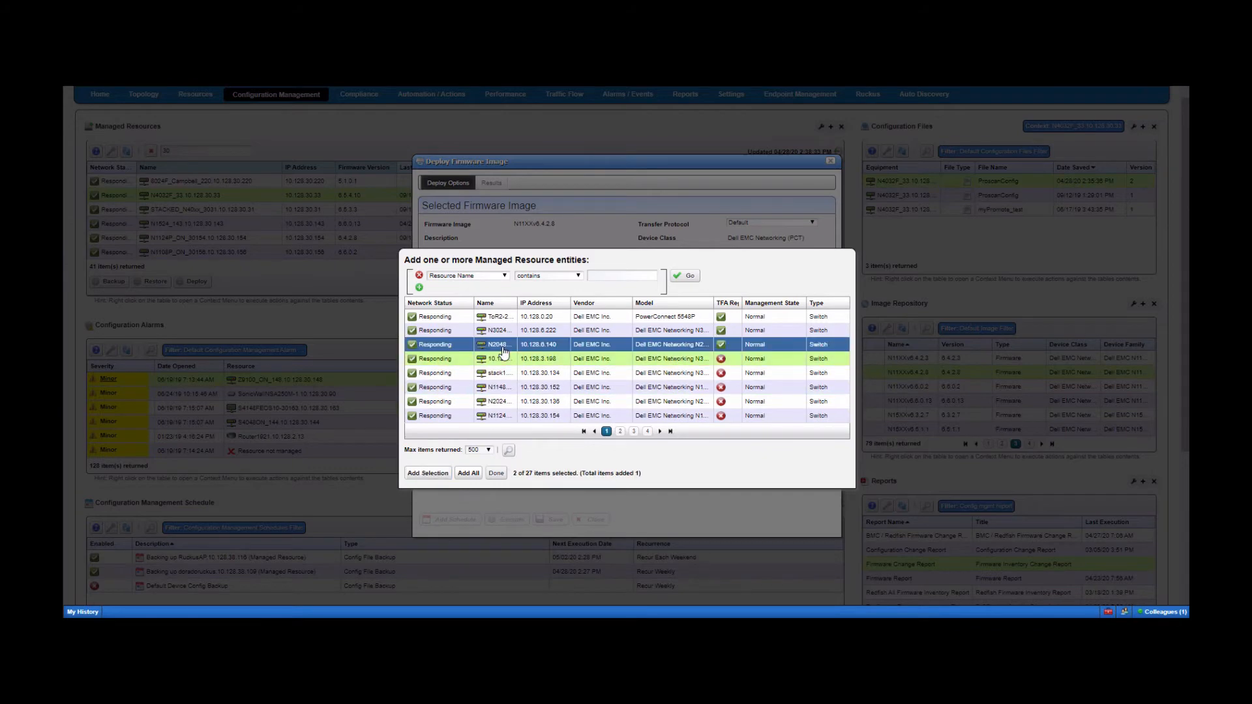
{"action": "left_click", "coordinate": [503, 333], "text": "ctrl"}
{"action": "left_click", "coordinate": [428, 474]}
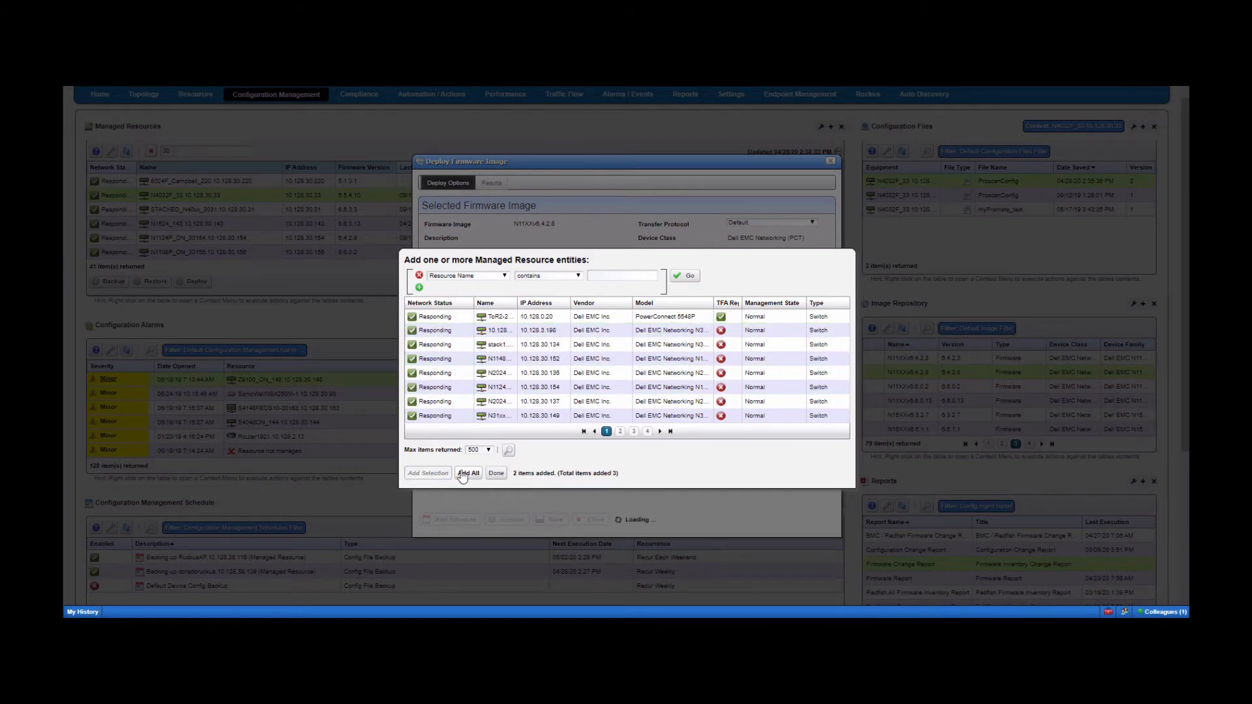
{"action": "left_click", "coordinate": [497, 474]}
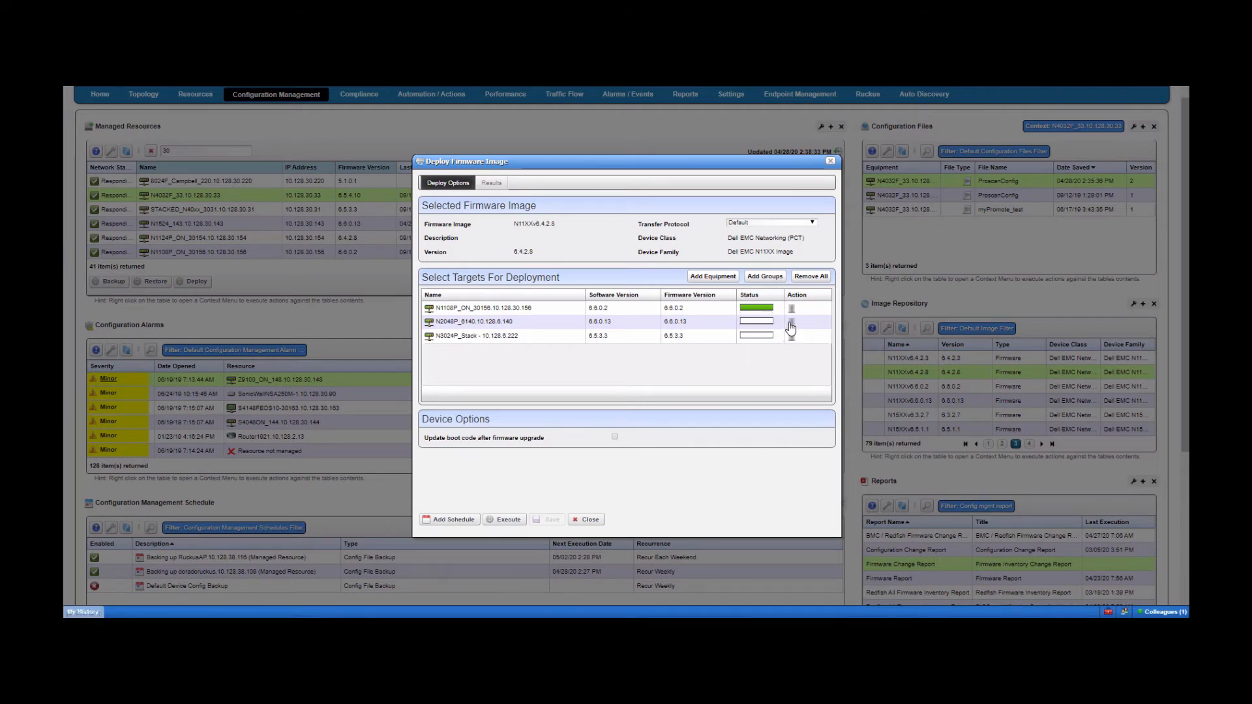
{"action": "left_click", "coordinate": [791, 322]}
{"action": "left_click", "coordinate": [683, 129]}
{"action": "left_click", "coordinate": [792, 323]}
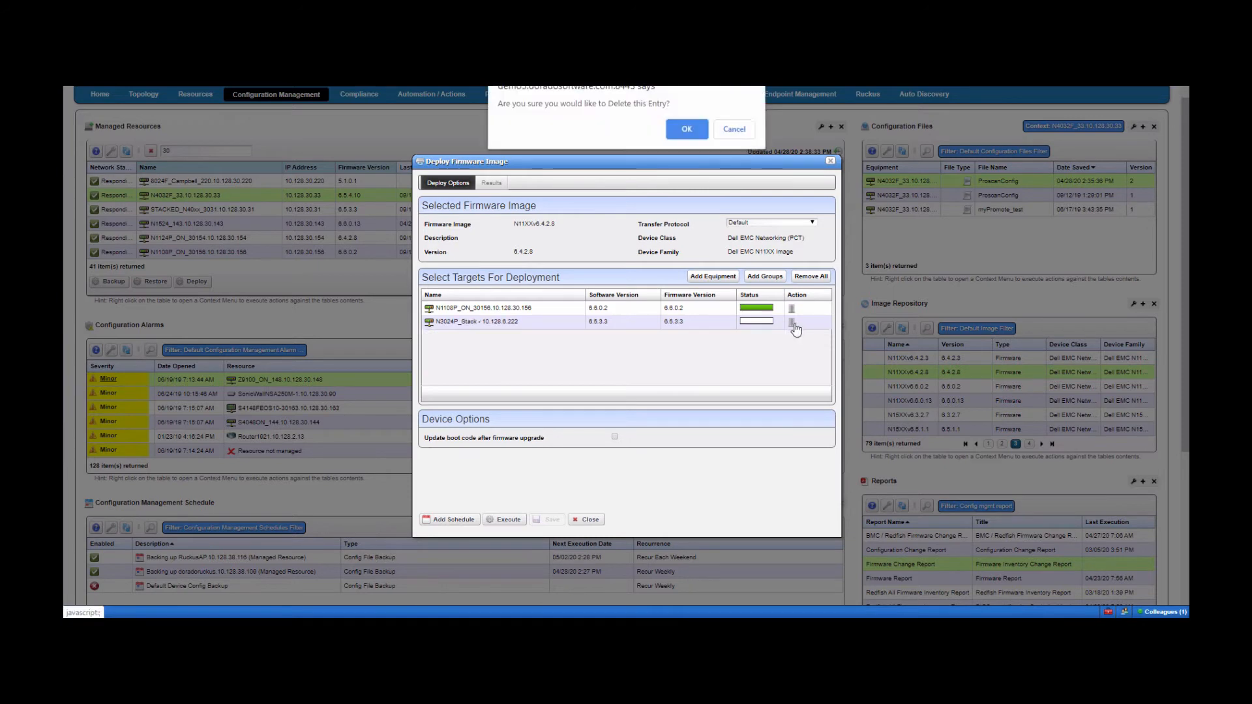
{"action": "left_click", "coordinate": [684, 129]}
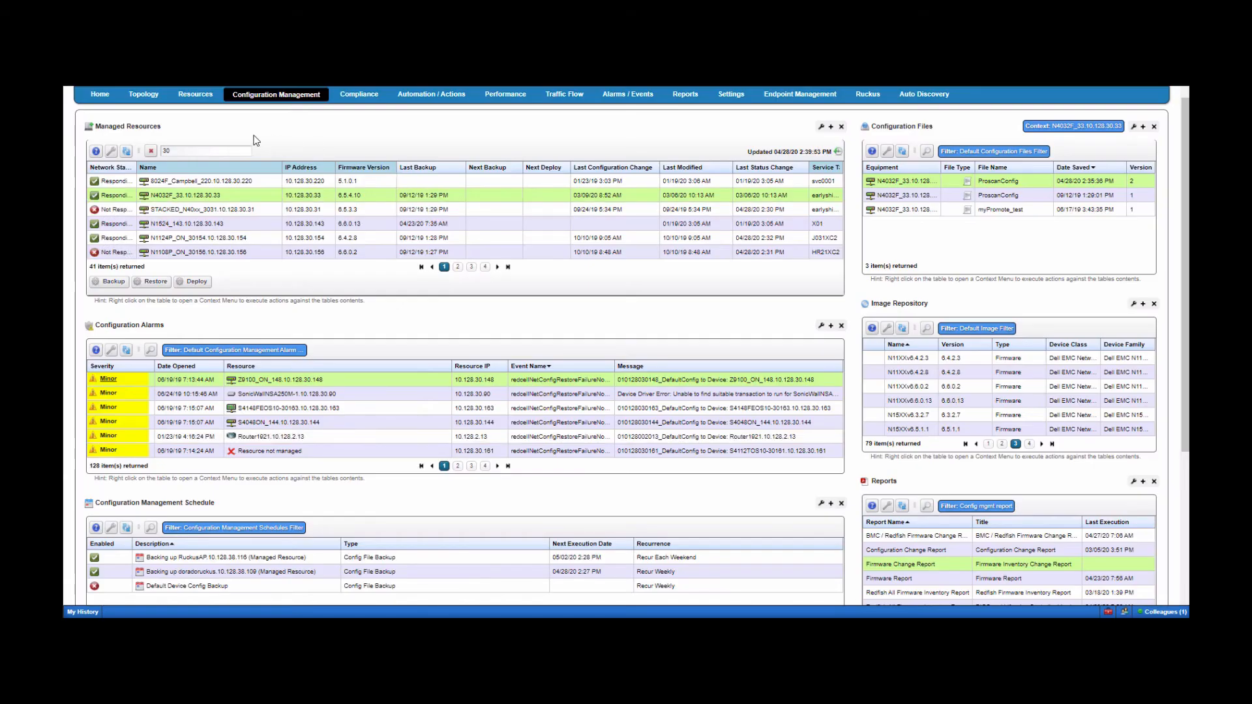
- Filter Managed Resources to 'sys' and show the configuration files for IDRAC_System
{"action": "double_click", "coordinate": [167, 150]}
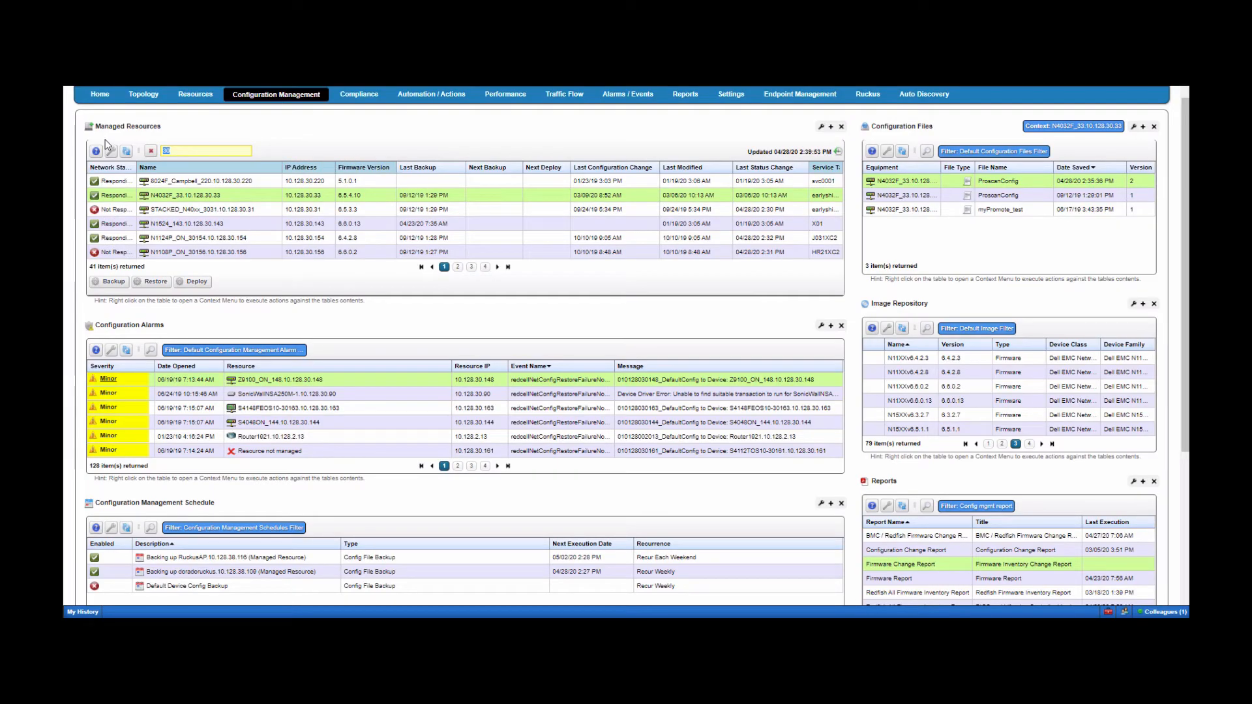
{"action": "type", "text": "sys"}
{"action": "left_click", "coordinate": [204, 195]}
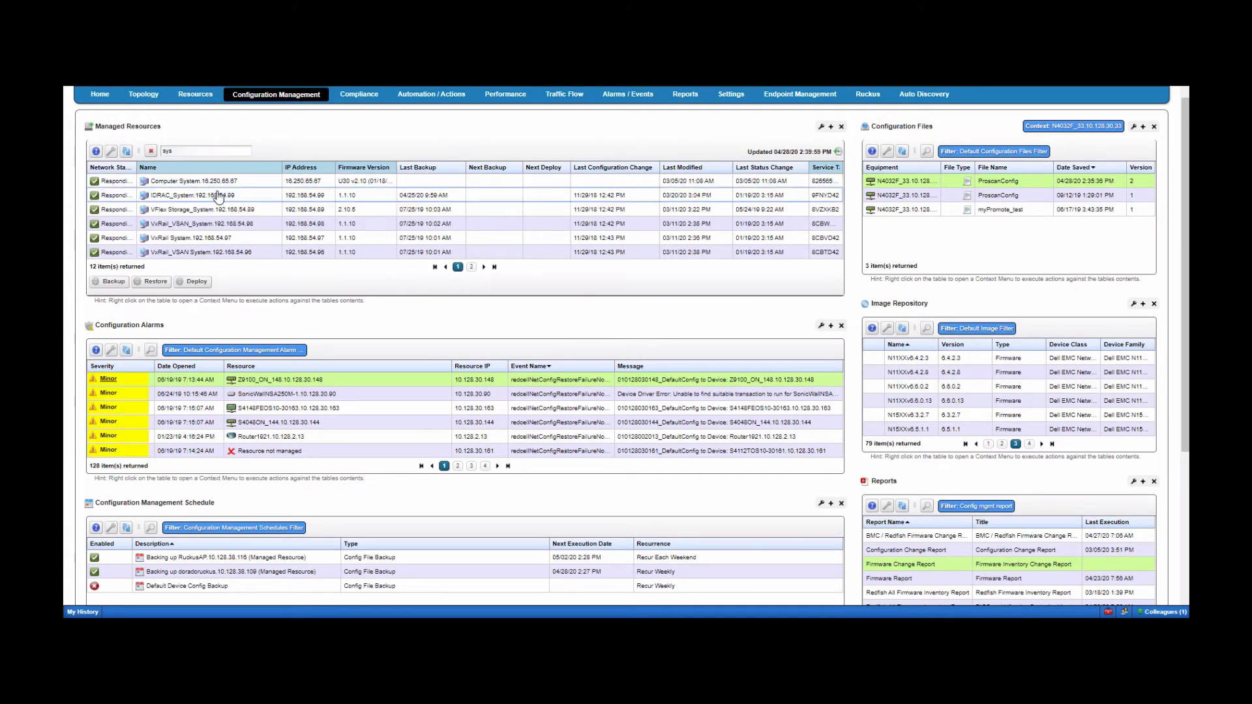
{"action": "left_click", "coordinate": [902, 153]}
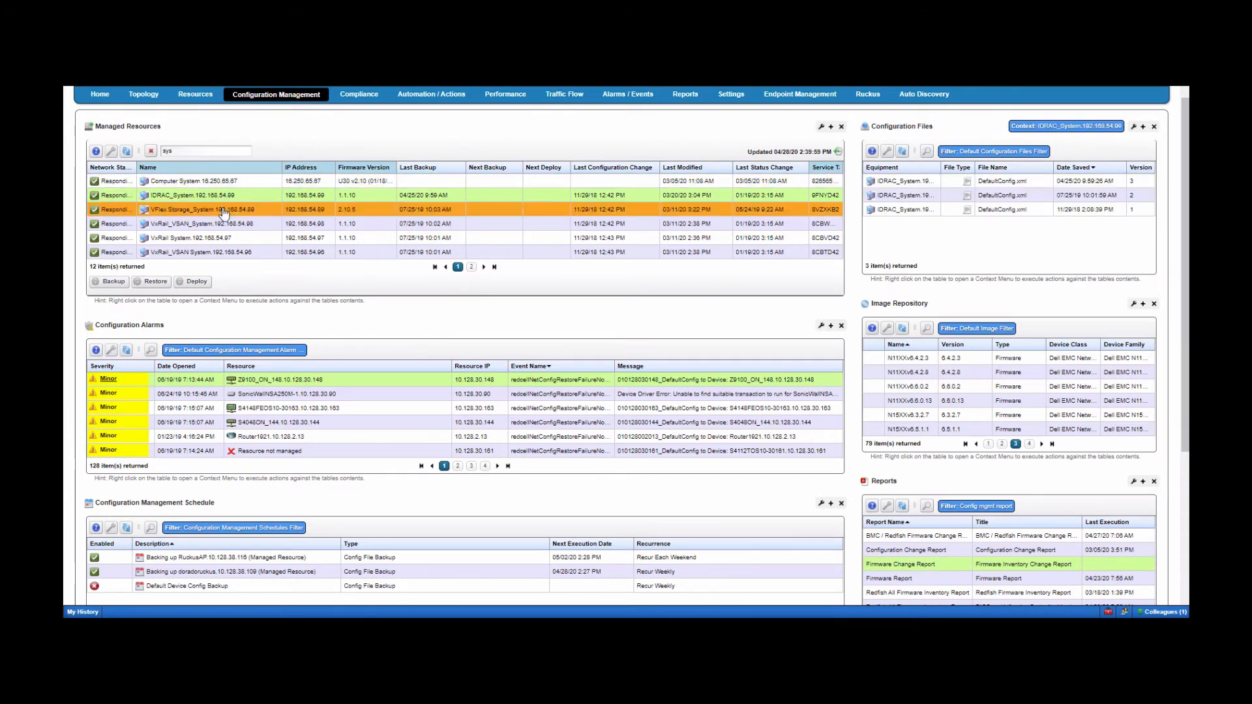
{"action": "left_click", "coordinate": [950, 206]}
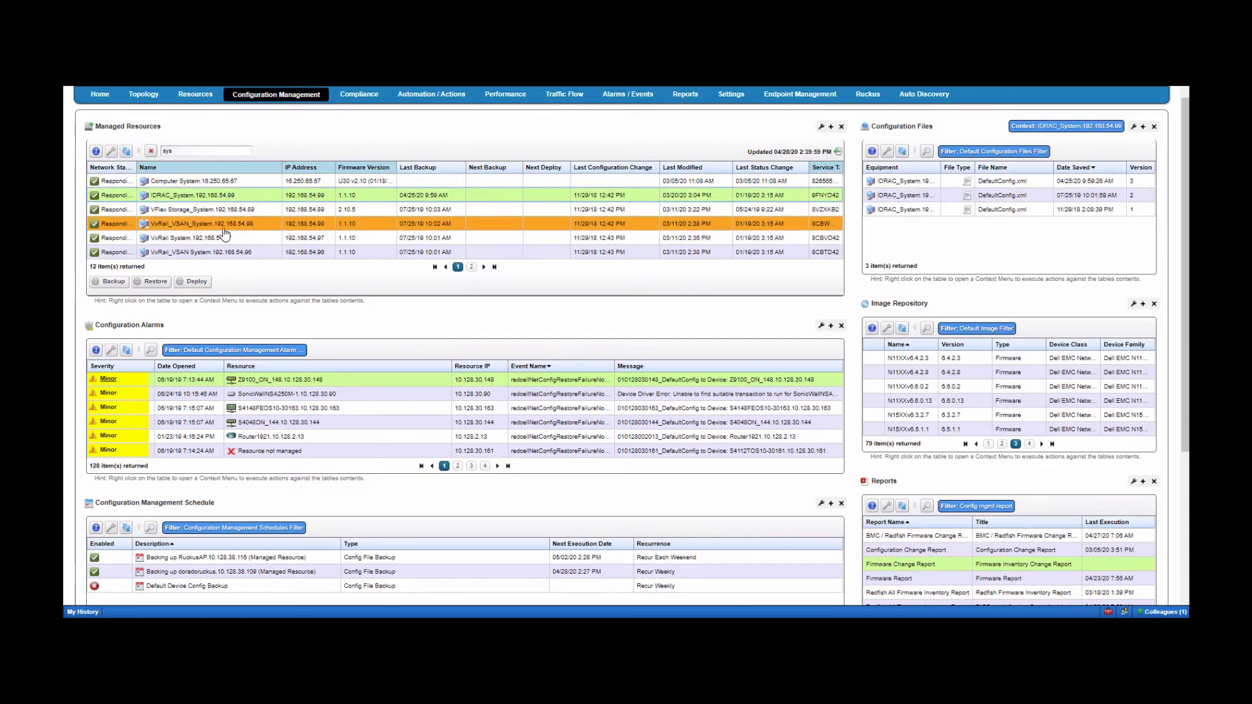
- Open File Management > Backup for IDRAC_System, giving DefaultConfig with XML export
{"action": "right_click", "coordinate": [175, 198]}
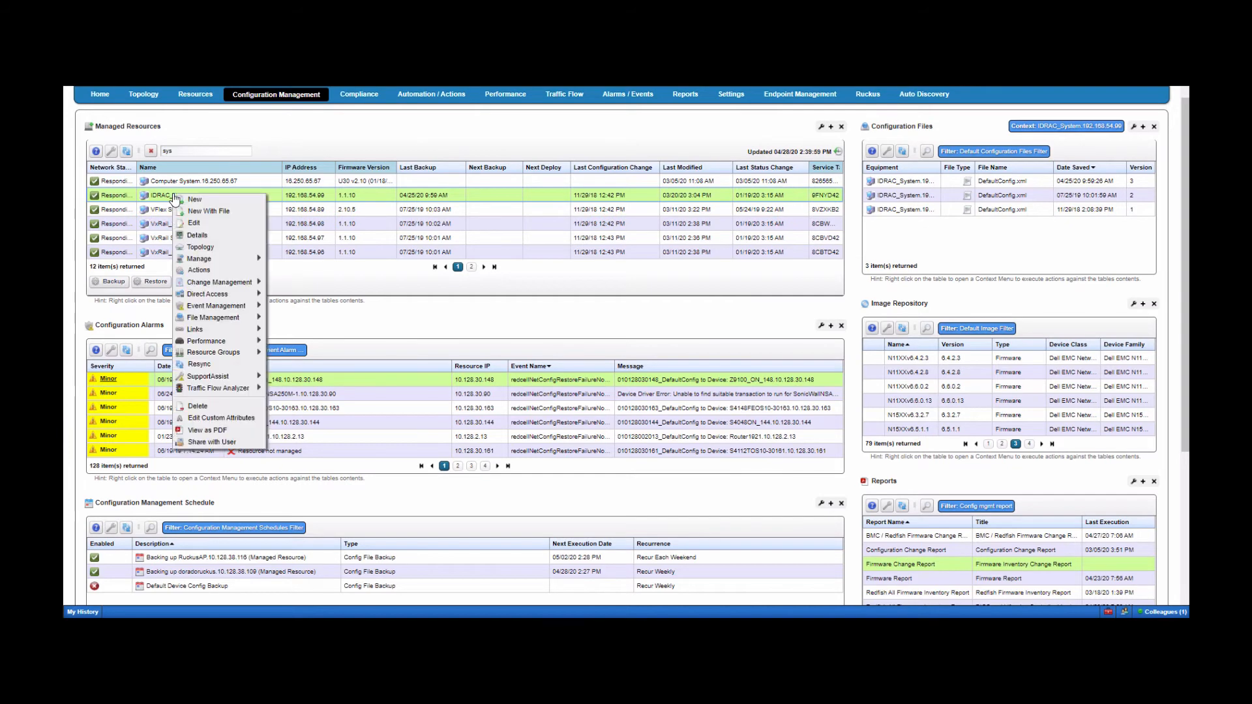
{"action": "mouse_move", "coordinate": [222, 318]}
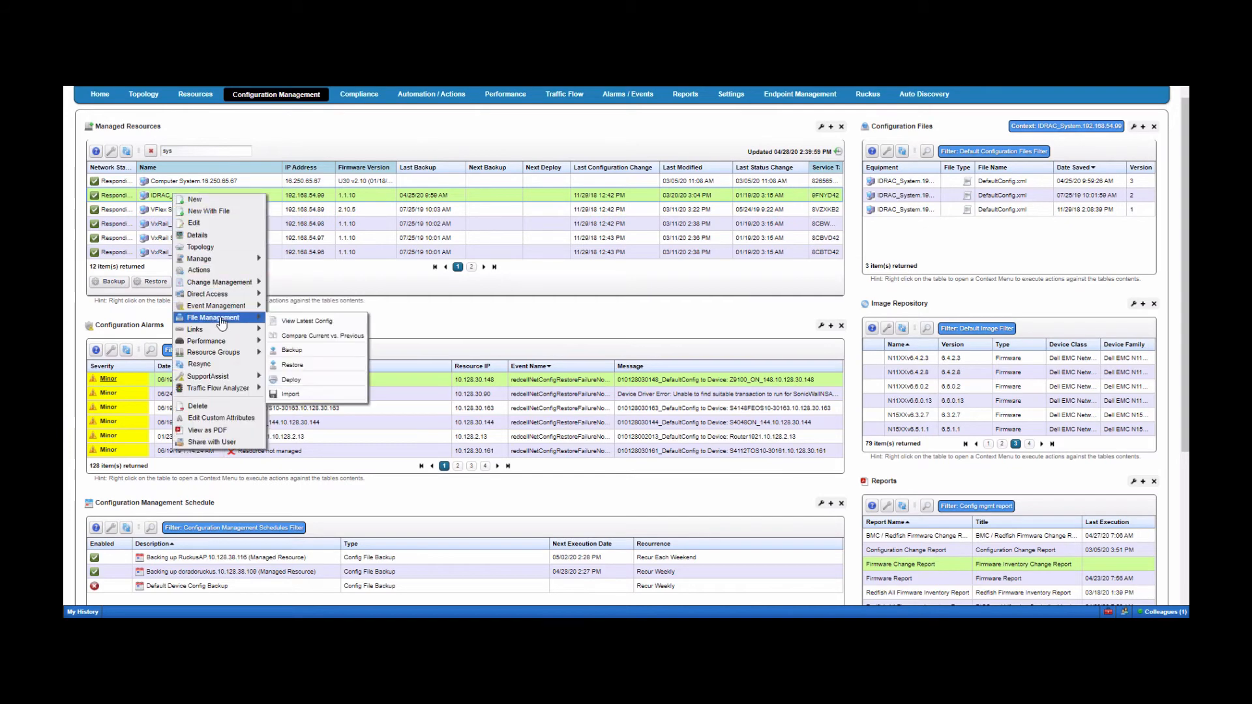
{"action": "left_click", "coordinate": [313, 351]}
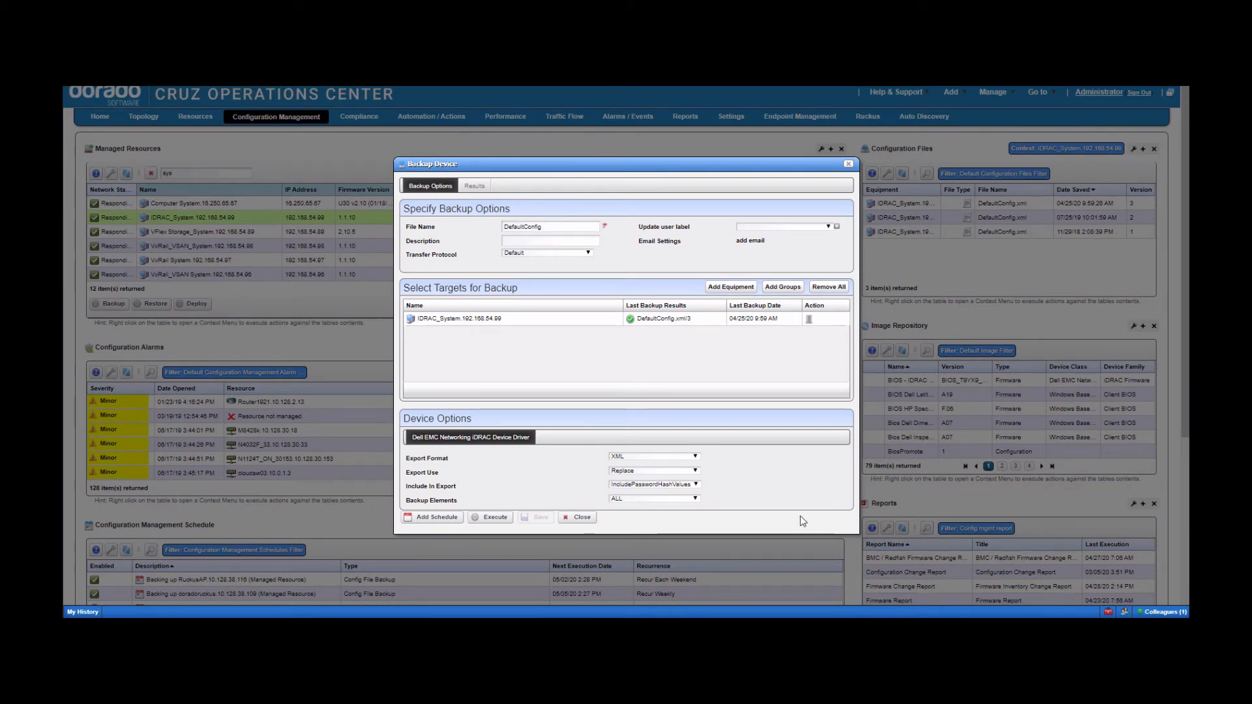
- Keep Export Format XML and Backup Elements ALL for IDRAC_System, then close the Backup Device dialog
{"action": "left_click", "coordinate": [683, 457]}
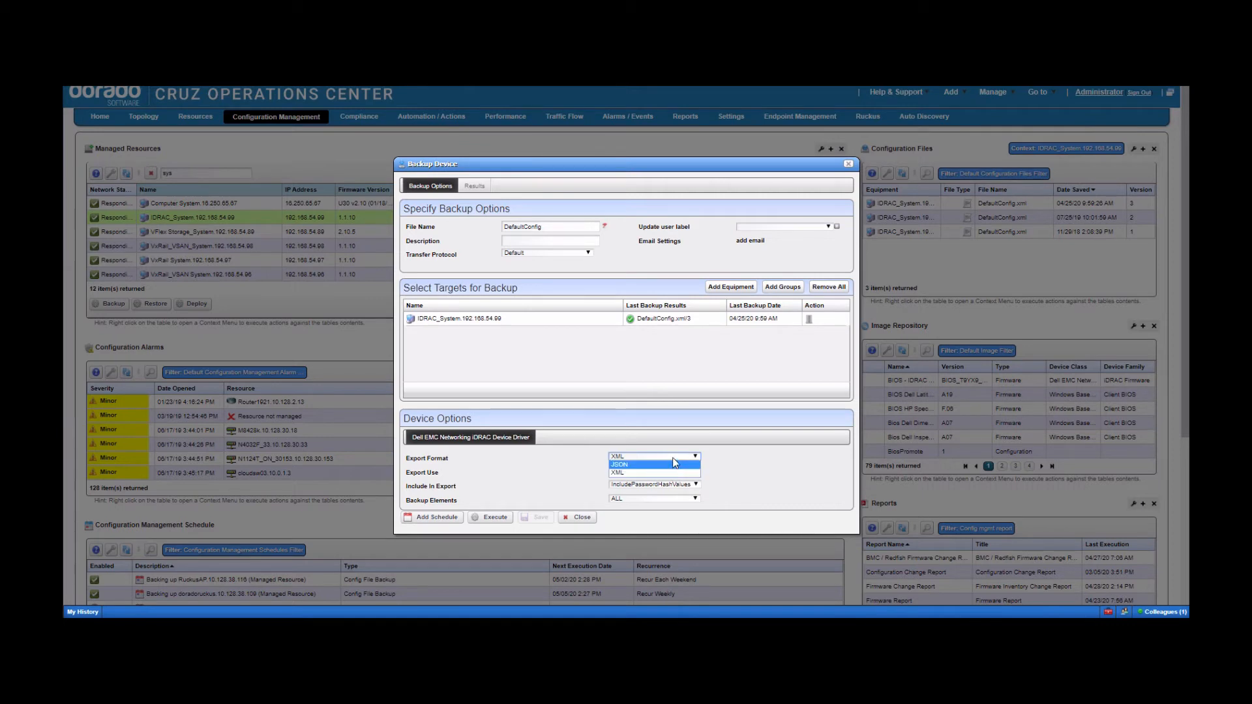
{"action": "left_click", "coordinate": [673, 459]}
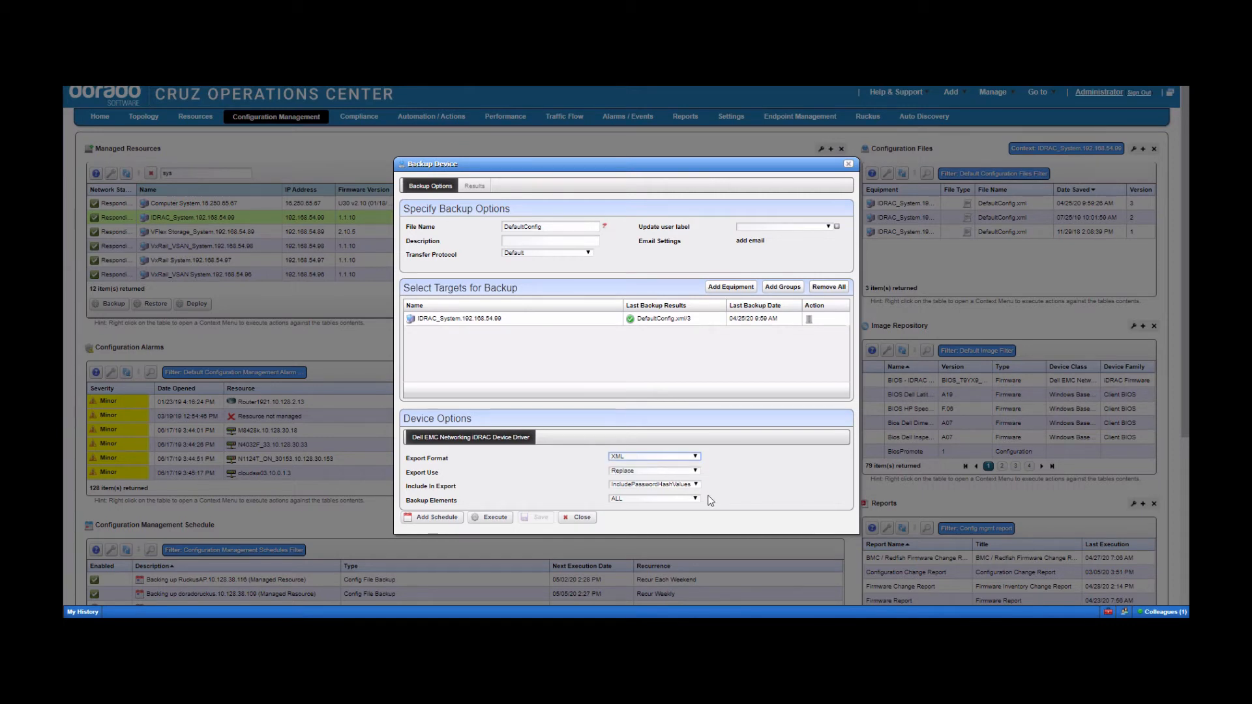
{"action": "left_click", "coordinate": [628, 500]}
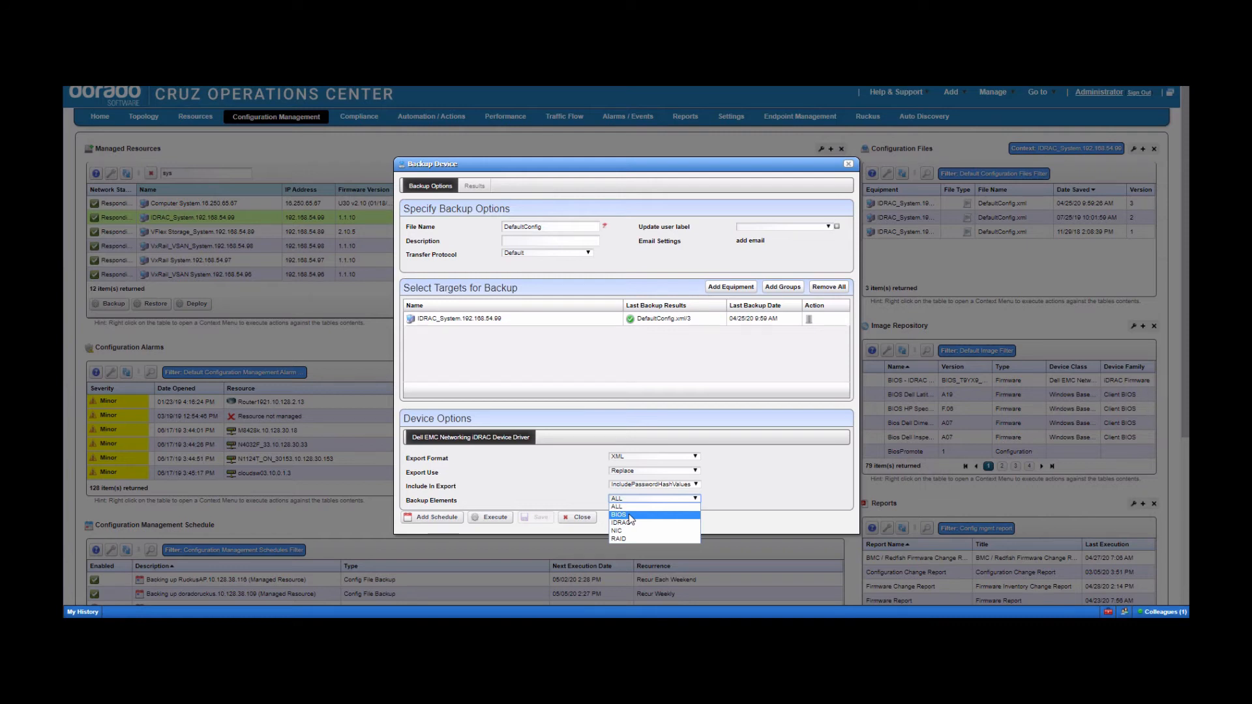
{"action": "left_click", "coordinate": [501, 497]}
{"action": "left_click", "coordinate": [714, 397]}
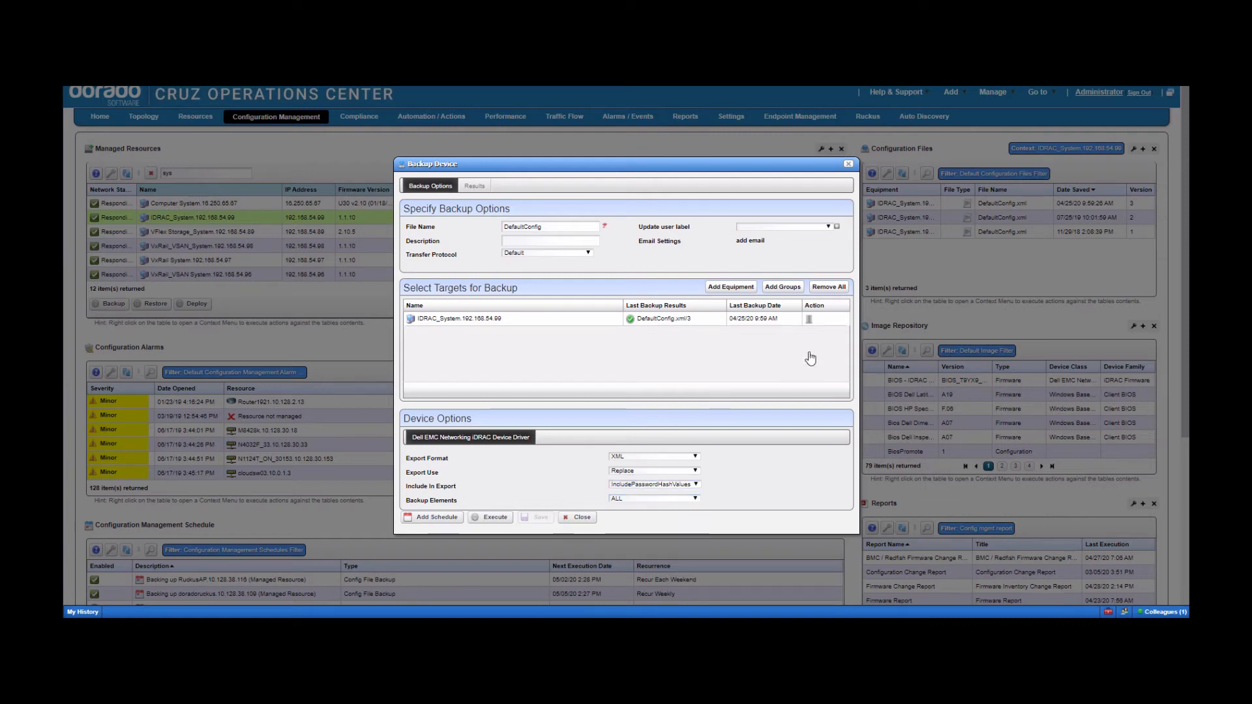
{"action": "left_click", "coordinate": [848, 165]}
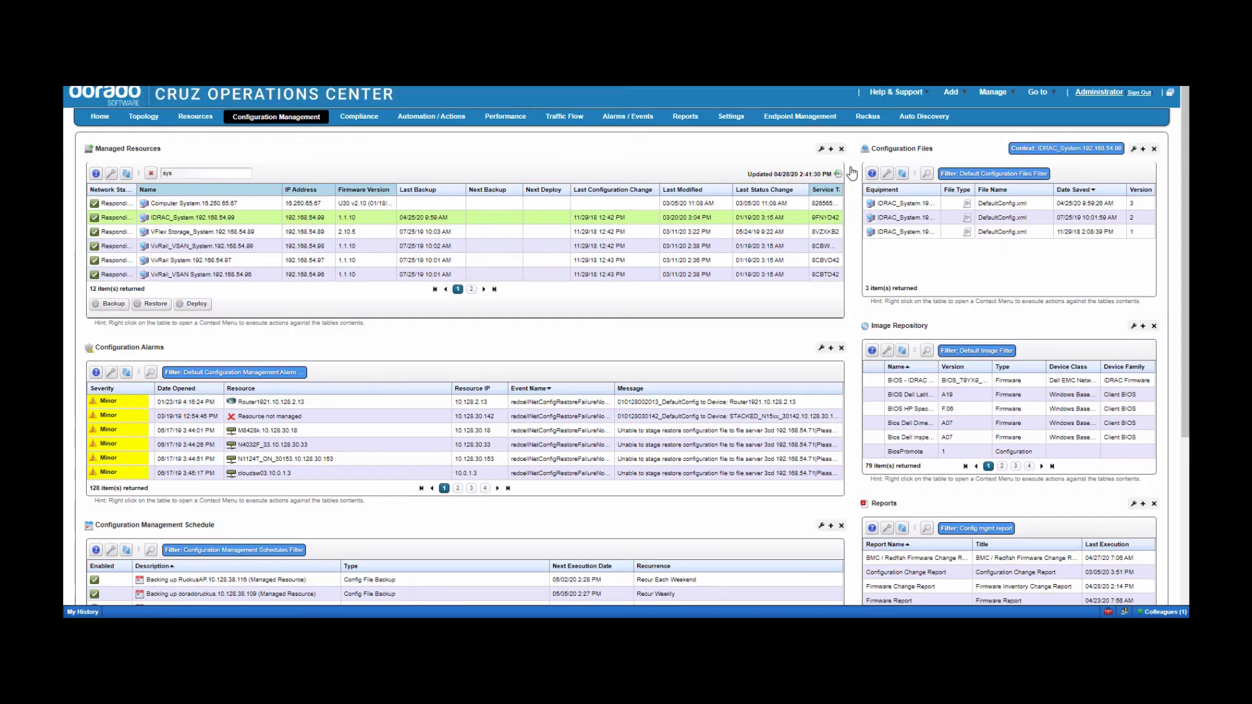
- View the BIOS - IDRAC image's actions, then search Managed Resources for 'n30' and select N3024P_Stack
{"action": "right_click", "coordinate": [906, 381]}
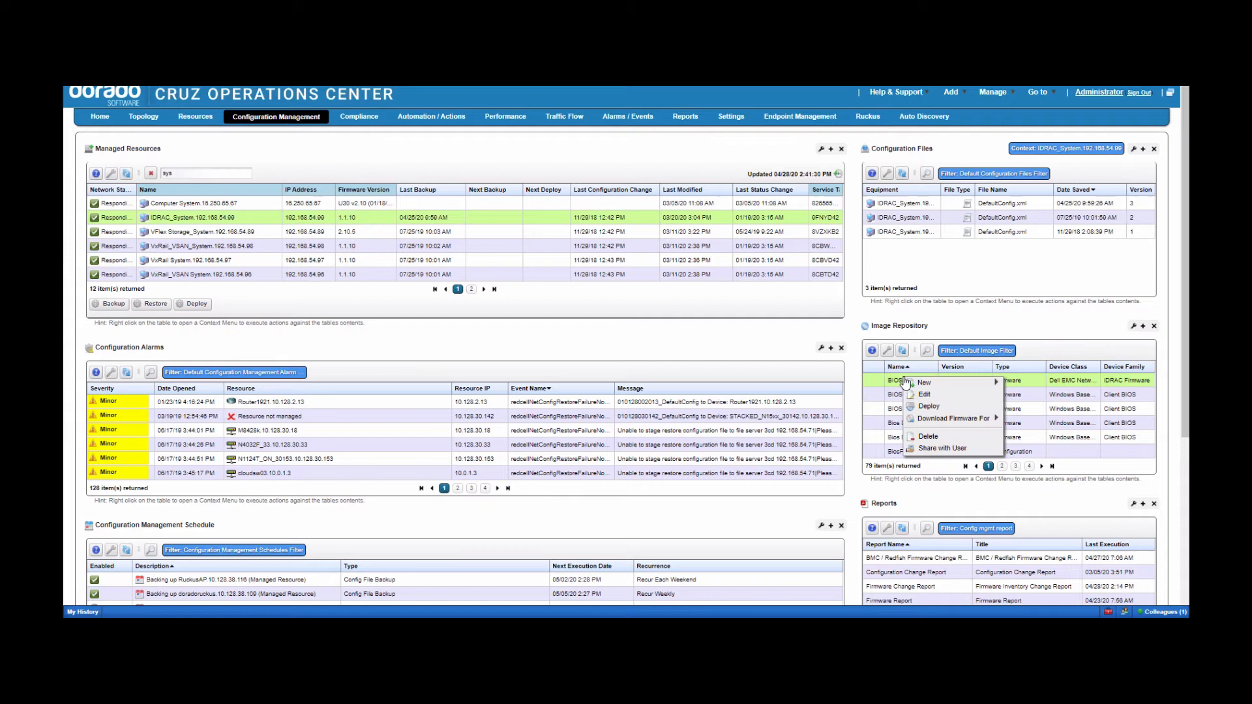
{"action": "left_click", "coordinate": [926, 407]}
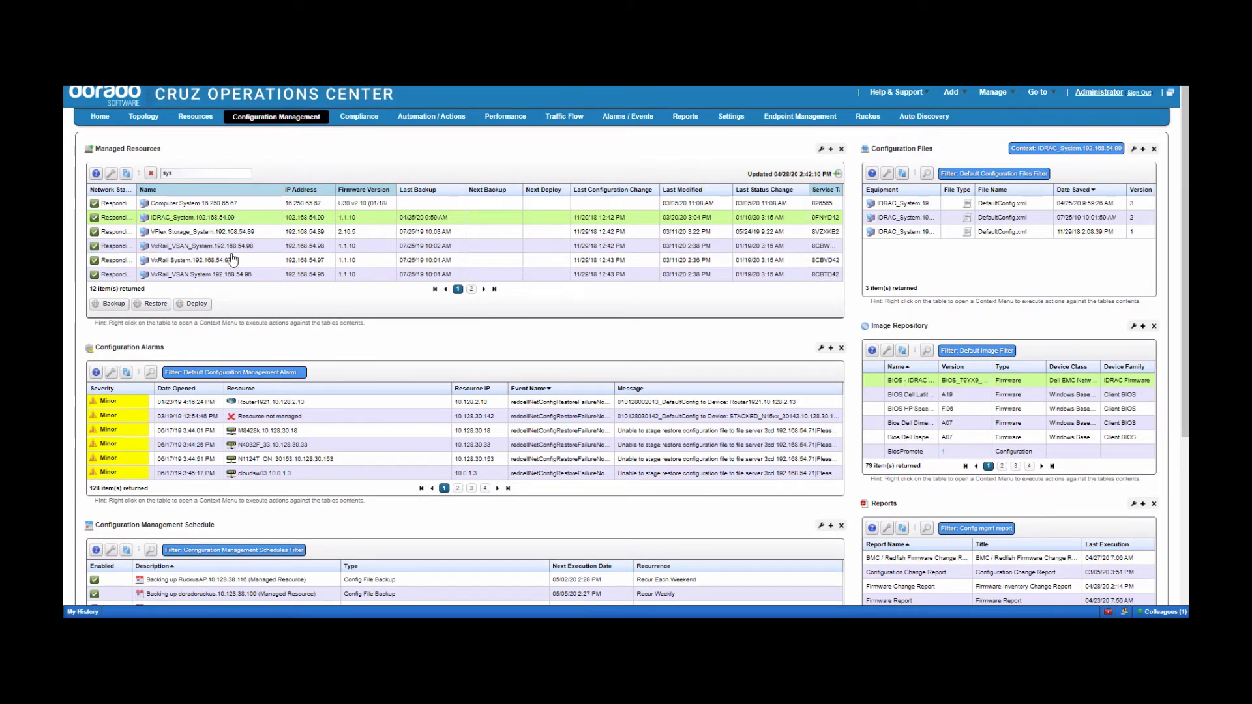
{"action": "left_click_drag", "start_coordinate": [195, 174], "coordinate": [139, 174]}
{"action": "key", "text": "BackSpace"}
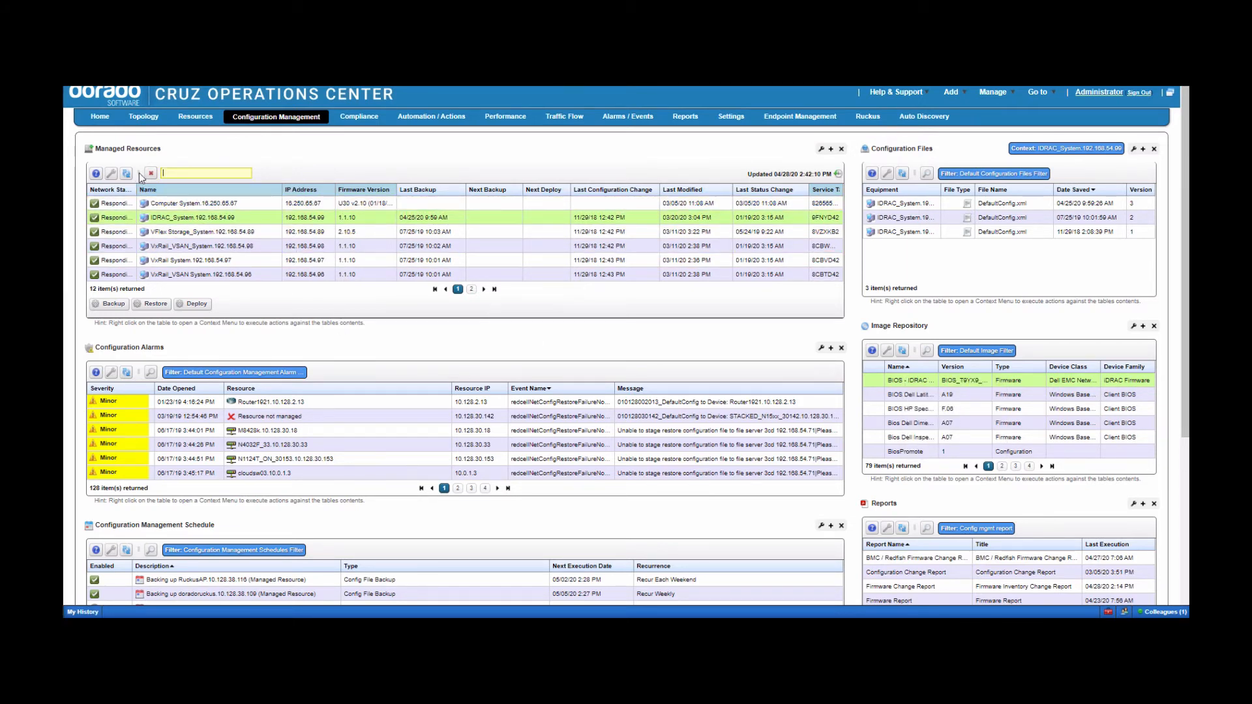
{"action": "type", "text": "n30"}
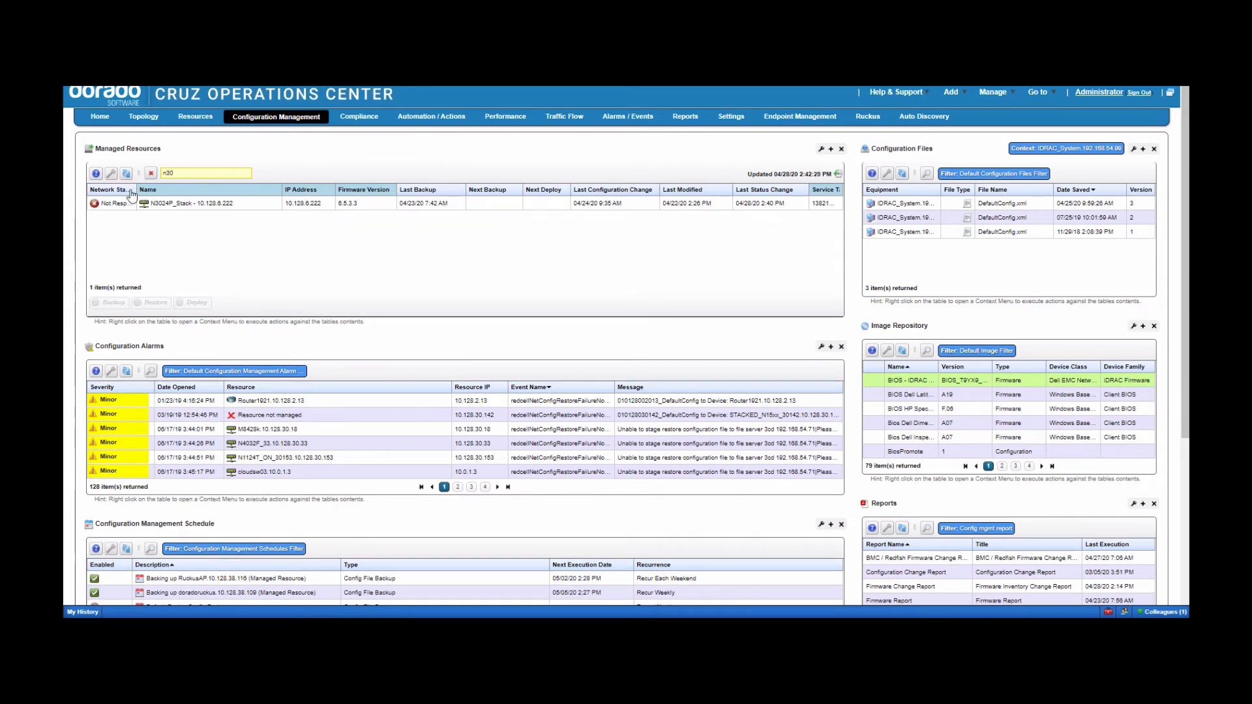
{"action": "left_click", "coordinate": [171, 204]}
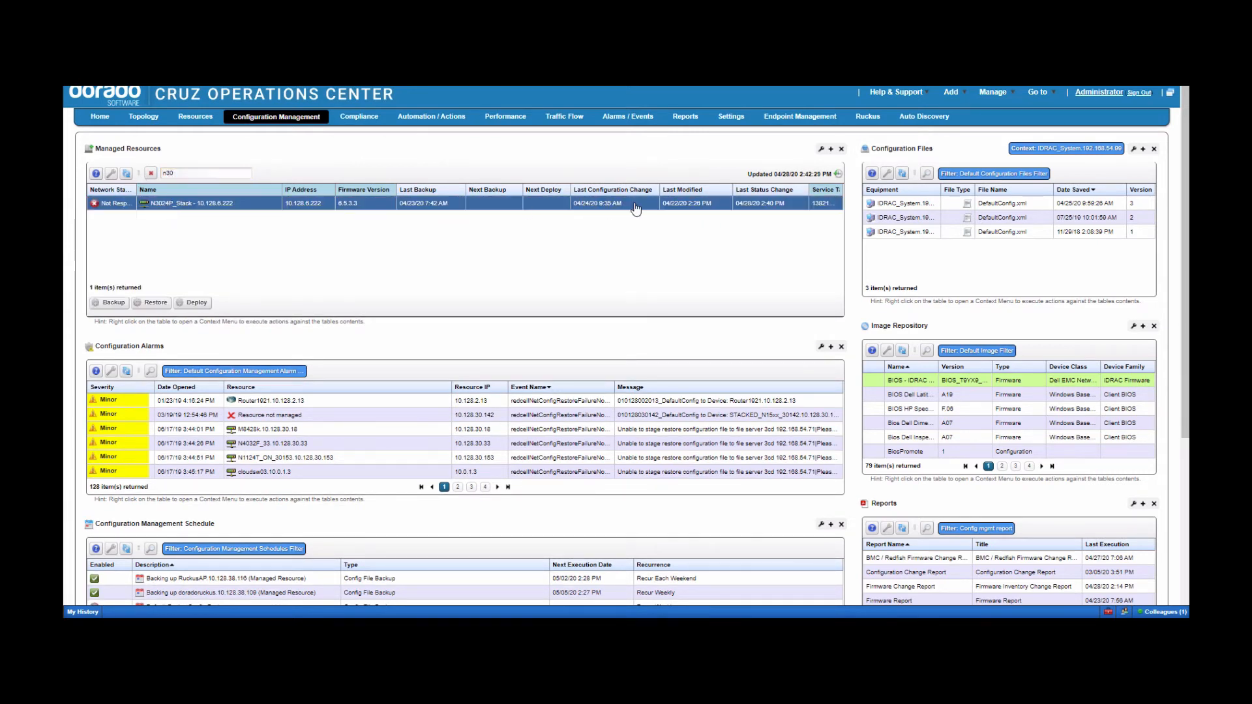
- List N3024P_Stack's configuration files and bring up actions for ProscanConfig plus the oldest DefaultConfig
{"action": "left_click", "coordinate": [927, 174]}
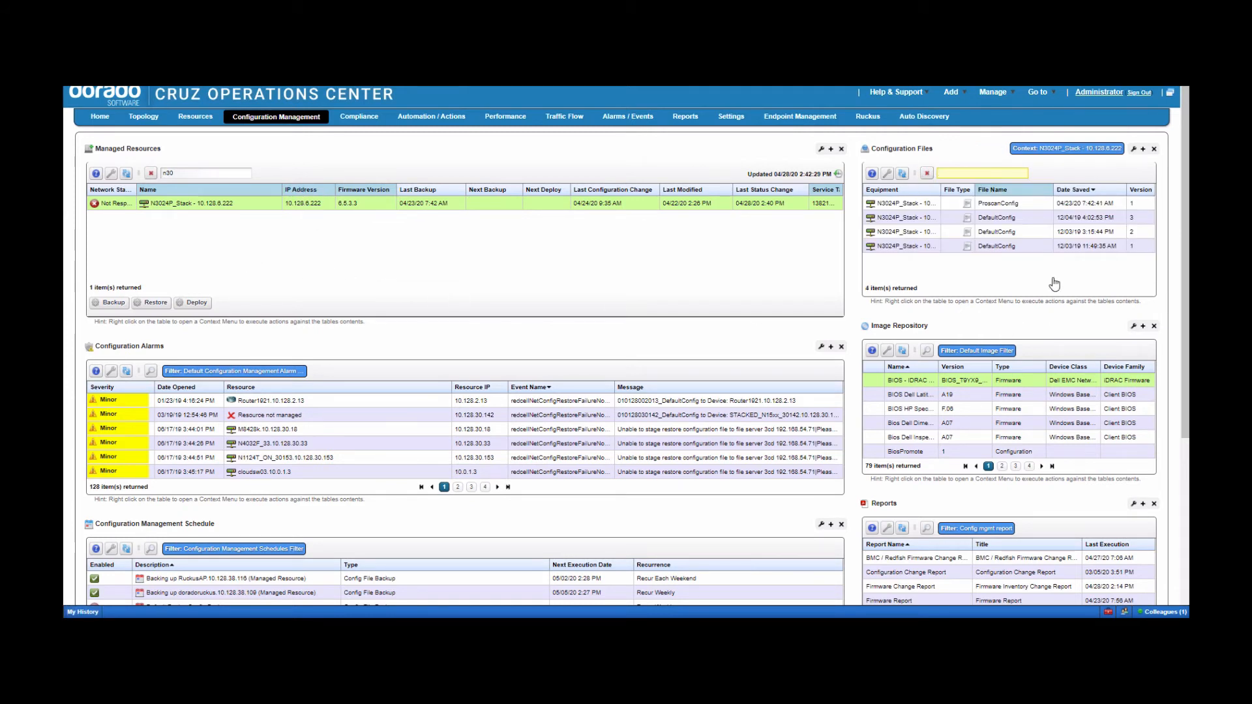
{"action": "left_click", "coordinate": [910, 203]}
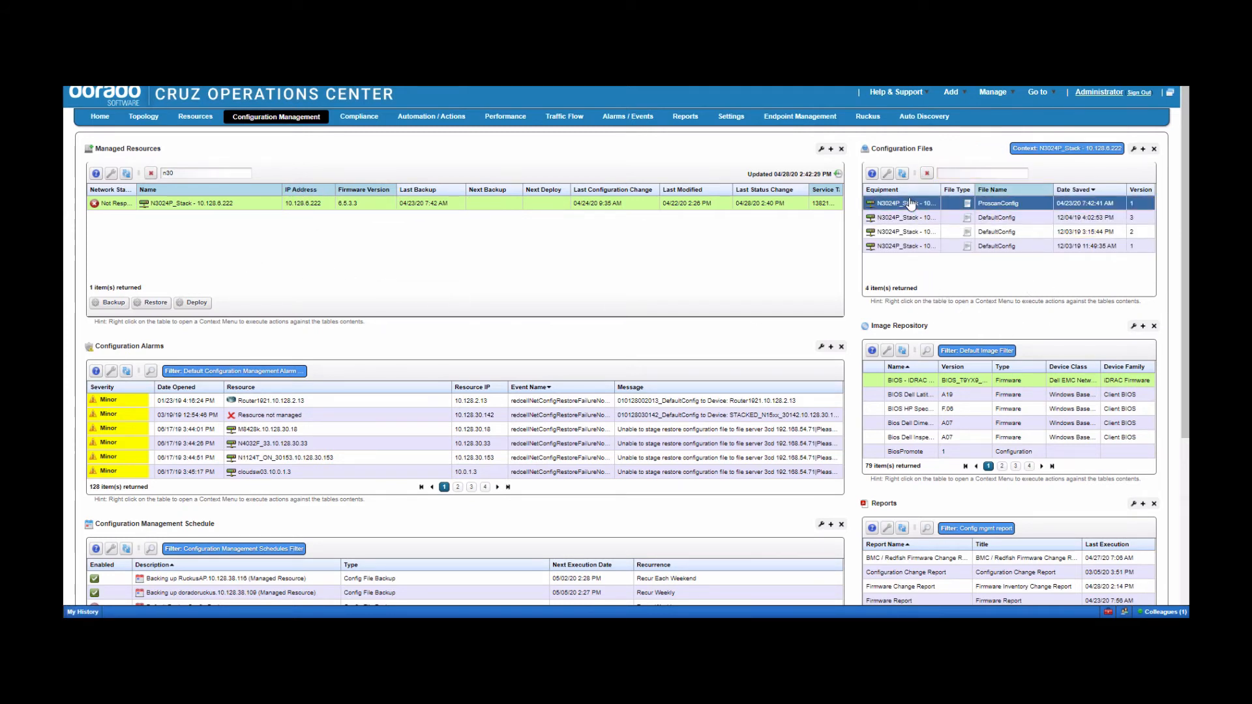
{"action": "left_click", "coordinate": [918, 246], "text": "ctrl"}
{"action": "right_click", "coordinate": [918, 248]}
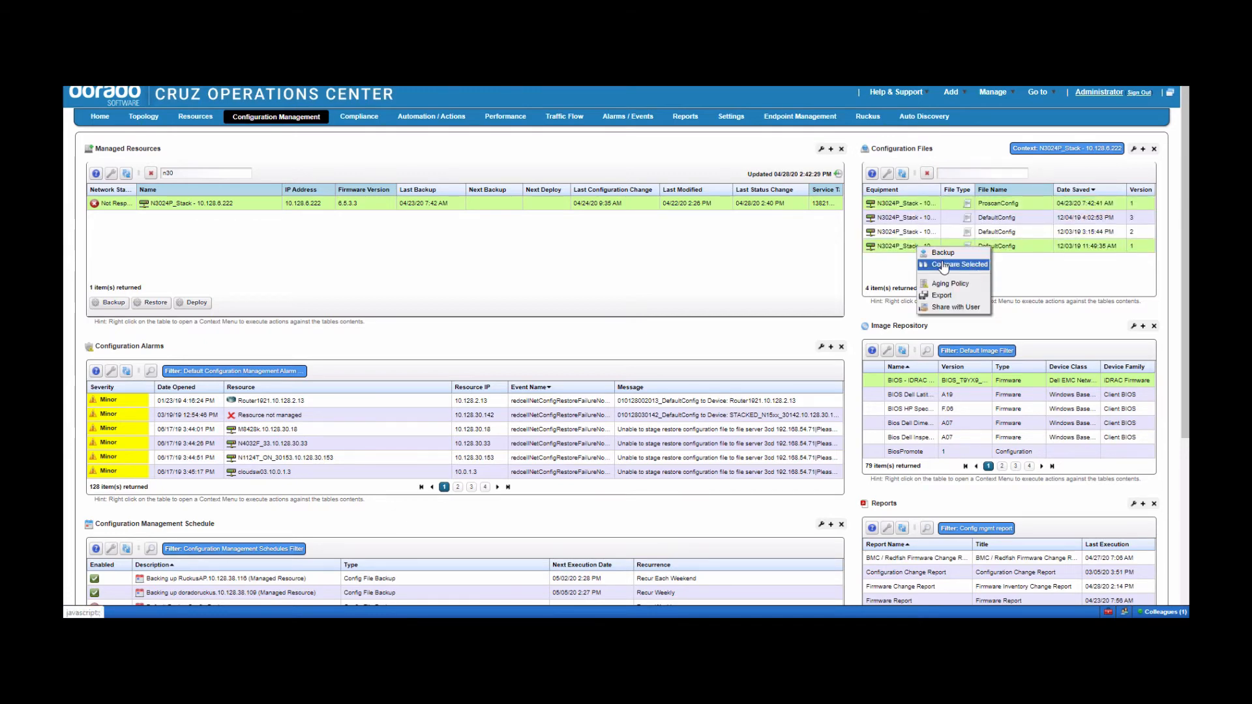
- Compare the selected ProscanConfig and oldest DefaultConfig files, then close the comparison
{"action": "left_click", "coordinate": [939, 264]}
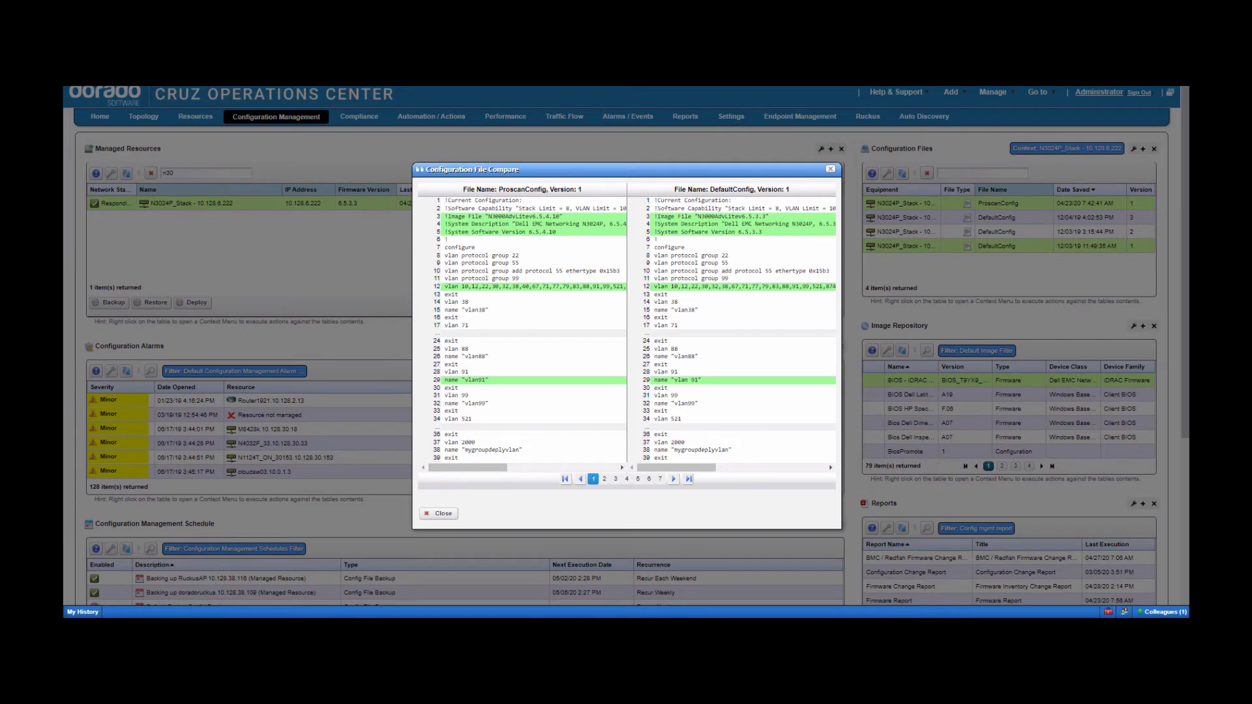
{"action": "left_click", "coordinate": [423, 515]}
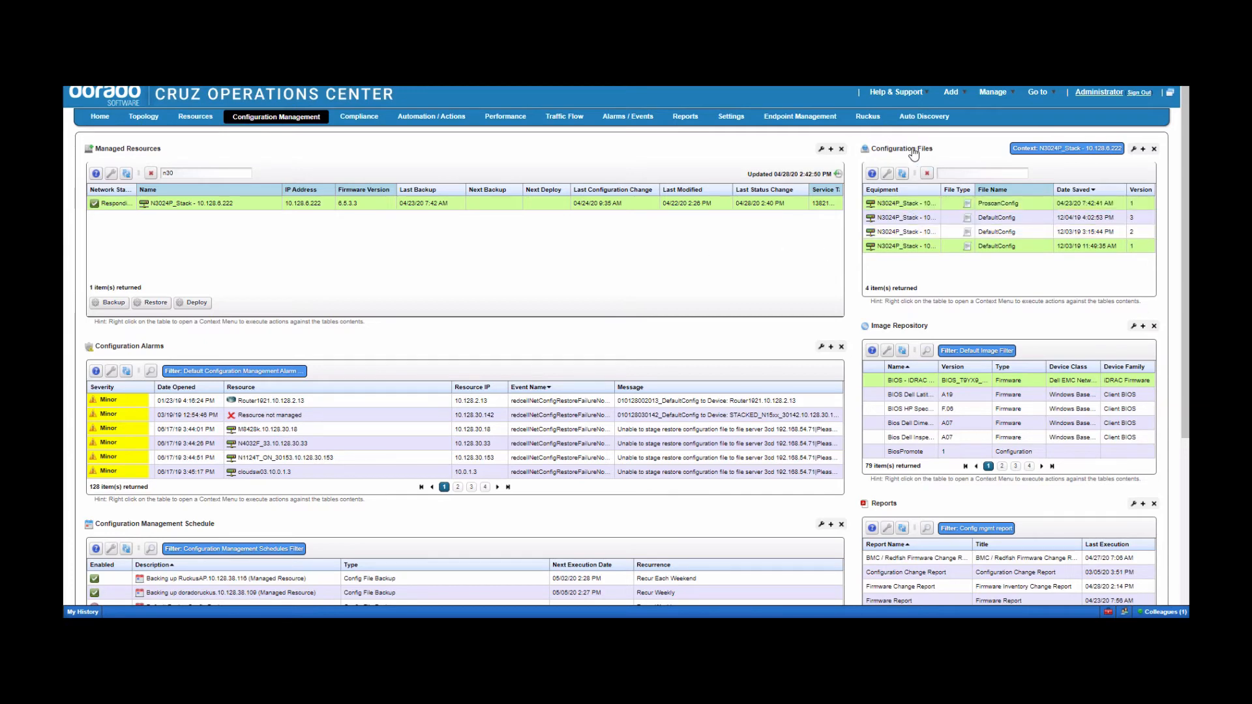
- Maximize the Configuration Files panel and go to page 5 of the file list
{"action": "left_click", "coordinate": [1142, 150]}
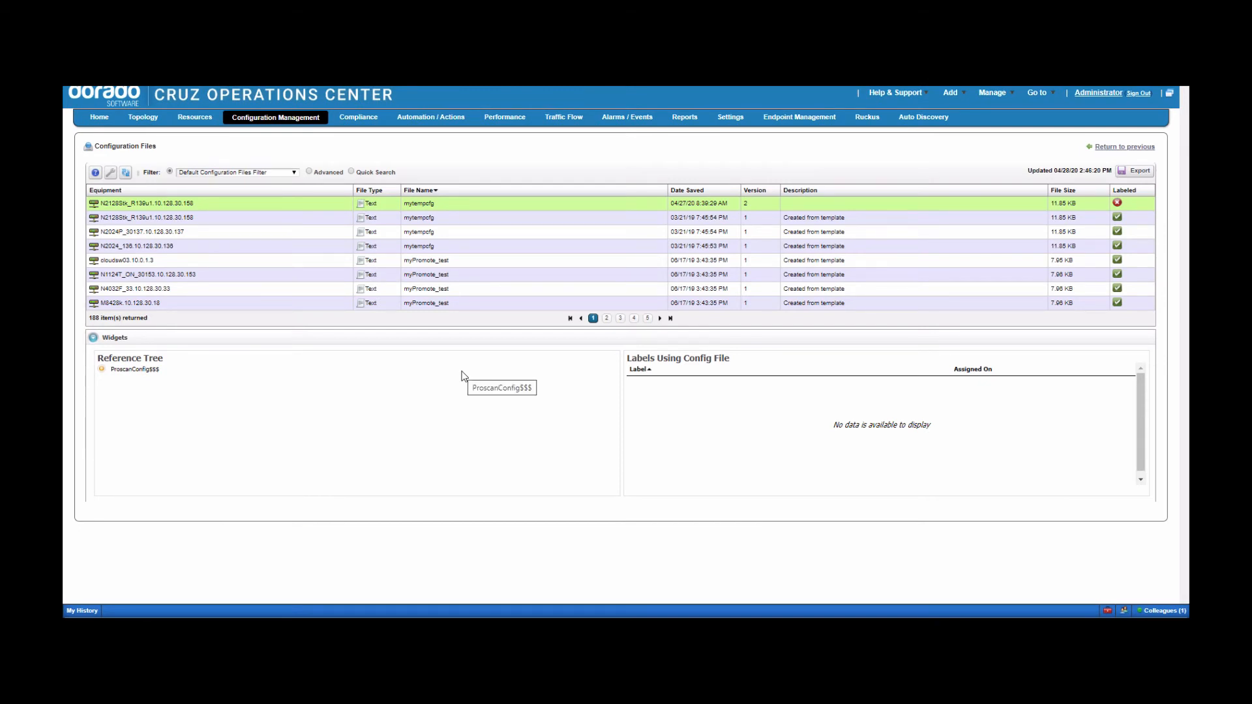
{"action": "left_click", "coordinate": [648, 318]}
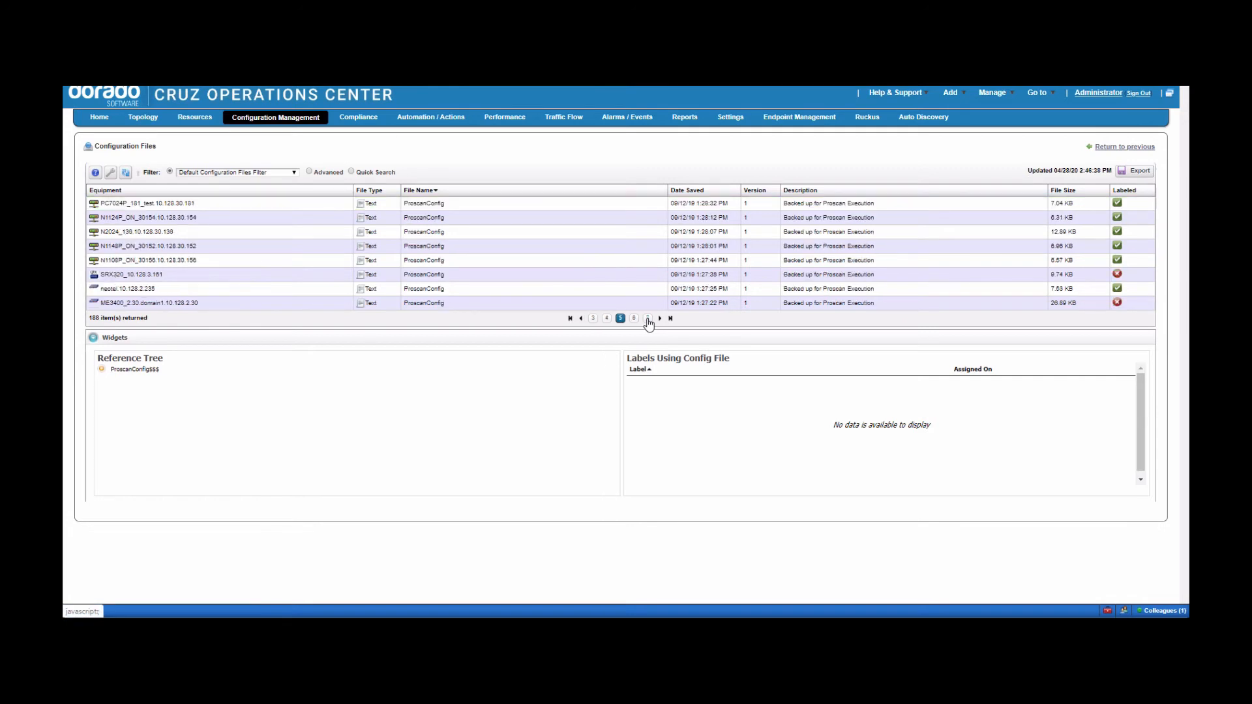
{"action": "left_click", "coordinate": [281, 208]}
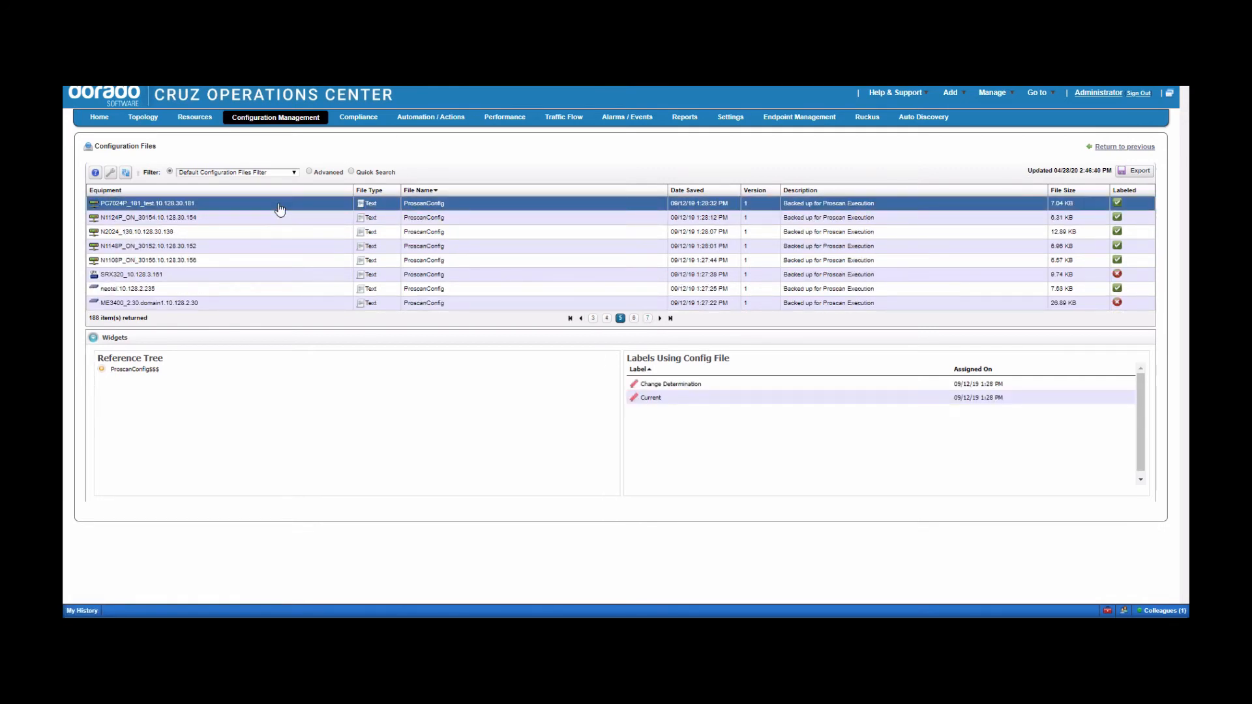
- Compare the N1124P_ON_30154 and N1108P_ON_30156 ProscanConfig files, then close the comparison
{"action": "left_click", "coordinate": [266, 219]}
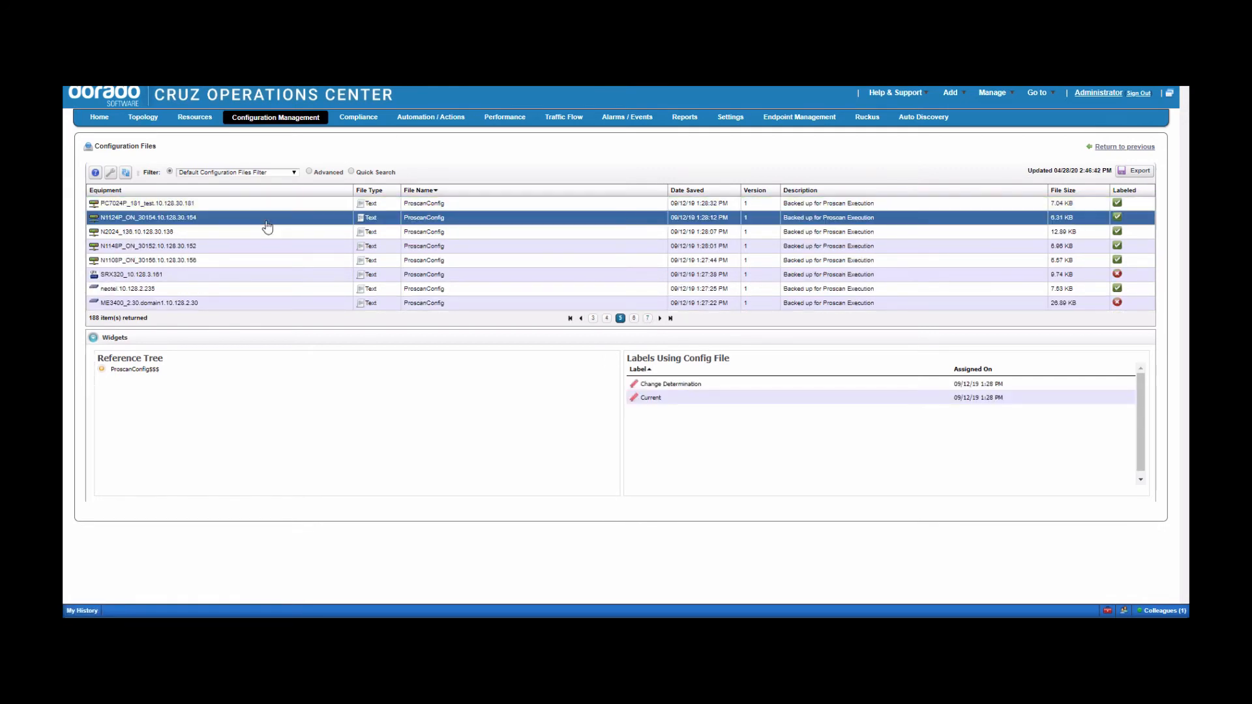
{"action": "left_click", "coordinate": [258, 262]}
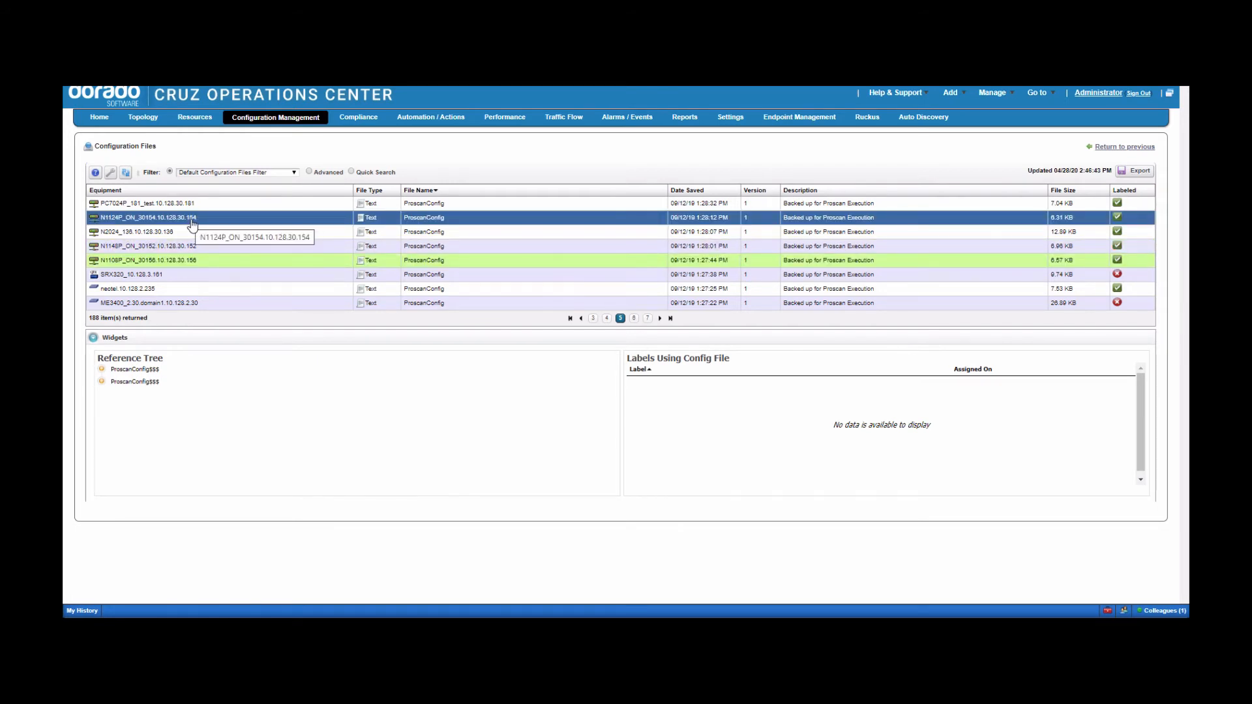
{"action": "right_click", "coordinate": [197, 263]}
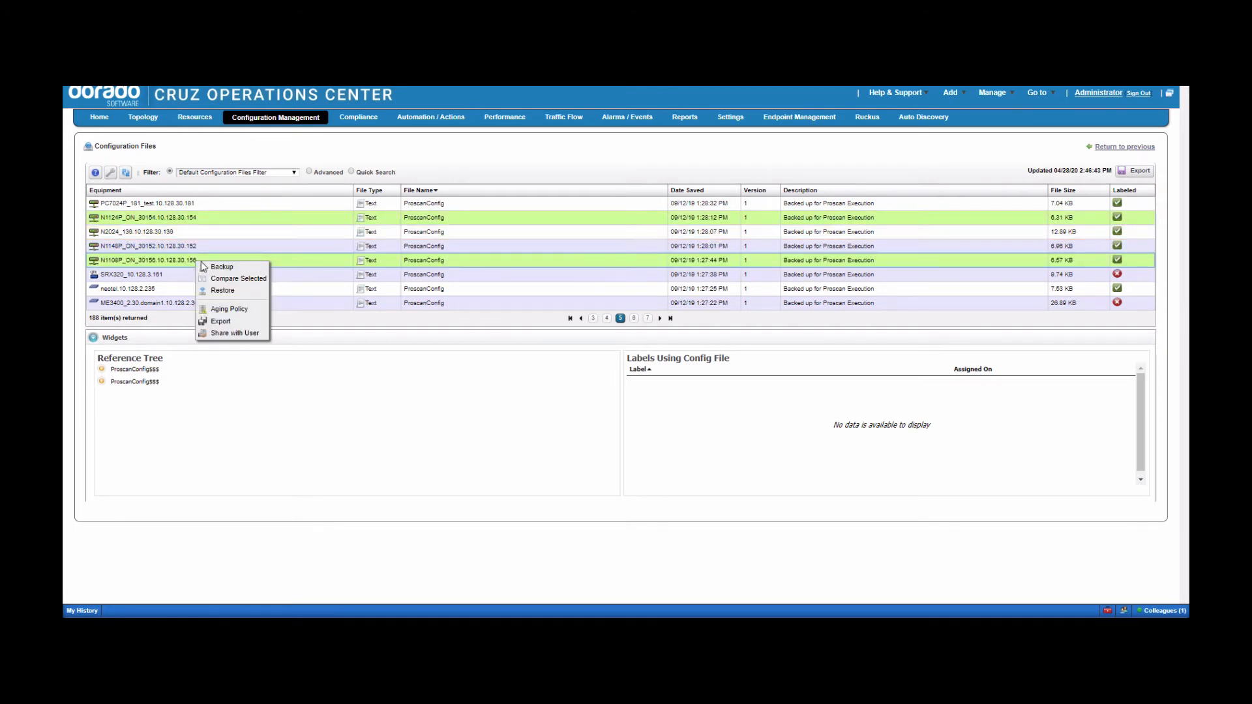
{"action": "left_click", "coordinate": [222, 281]}
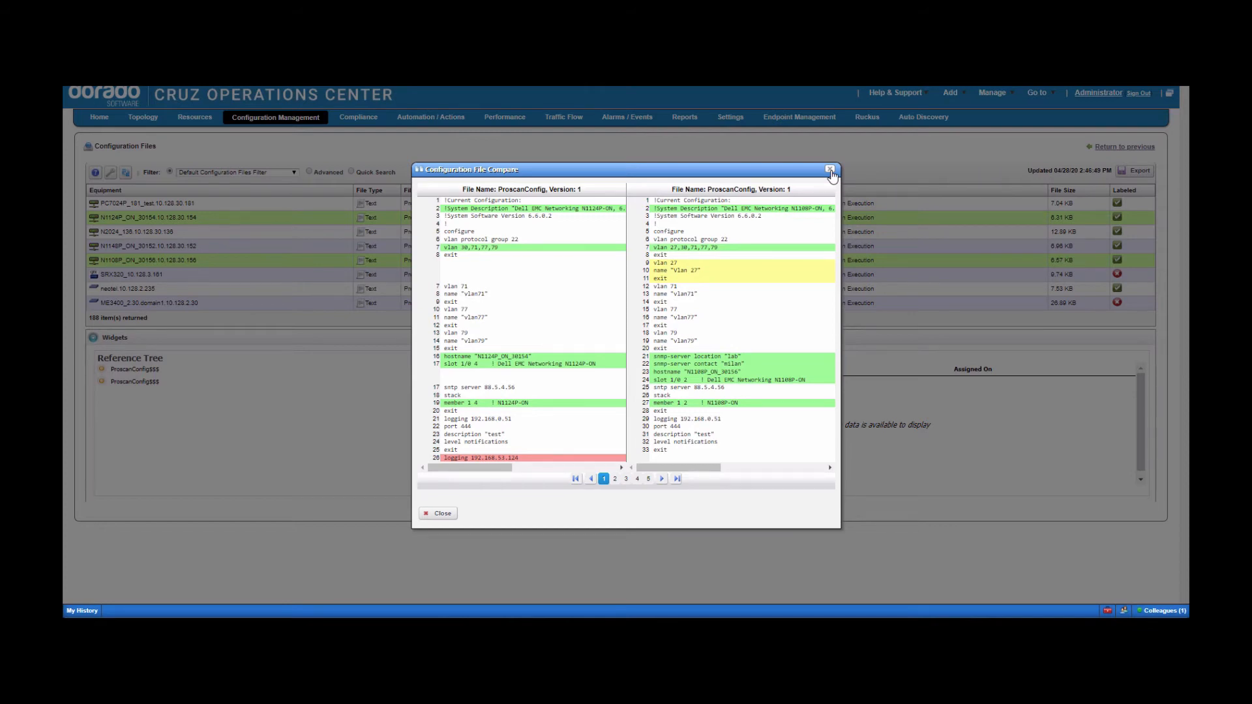
{"action": "left_click", "coordinate": [830, 171]}
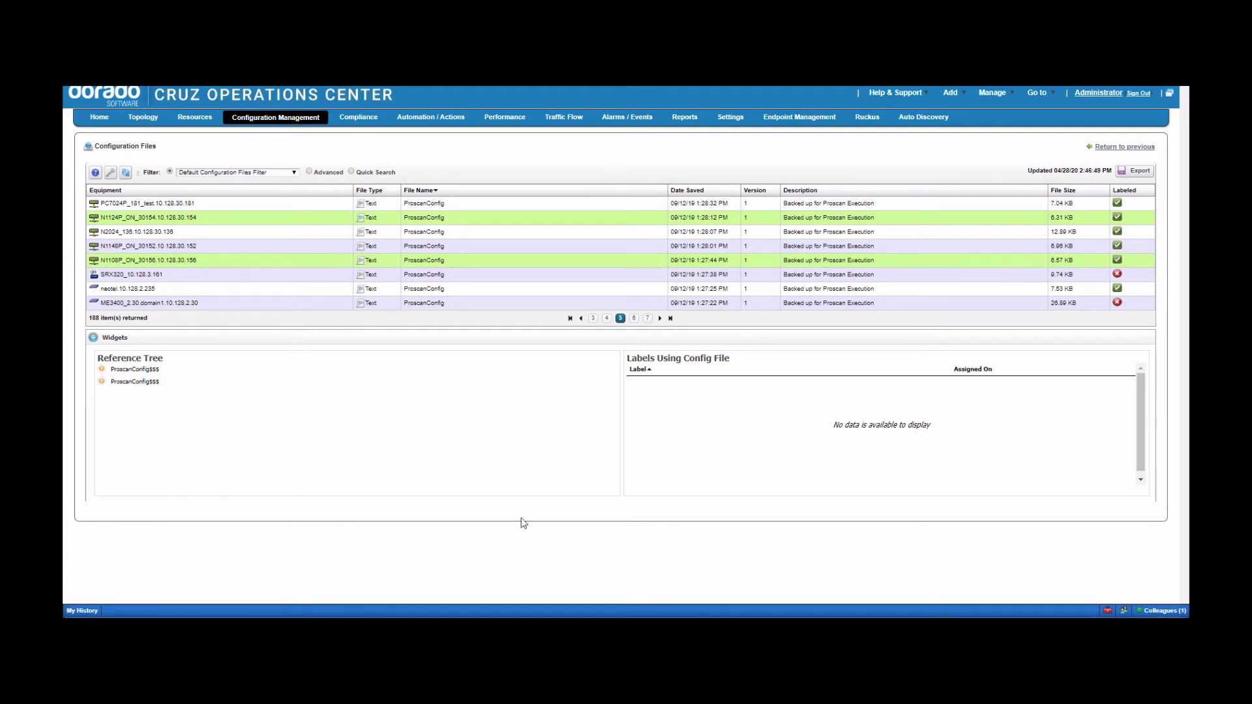
- Apply an advanced filter 'Equipment is N3024P_Stack' to the configuration files list
{"action": "left_click", "coordinate": [308, 171]}
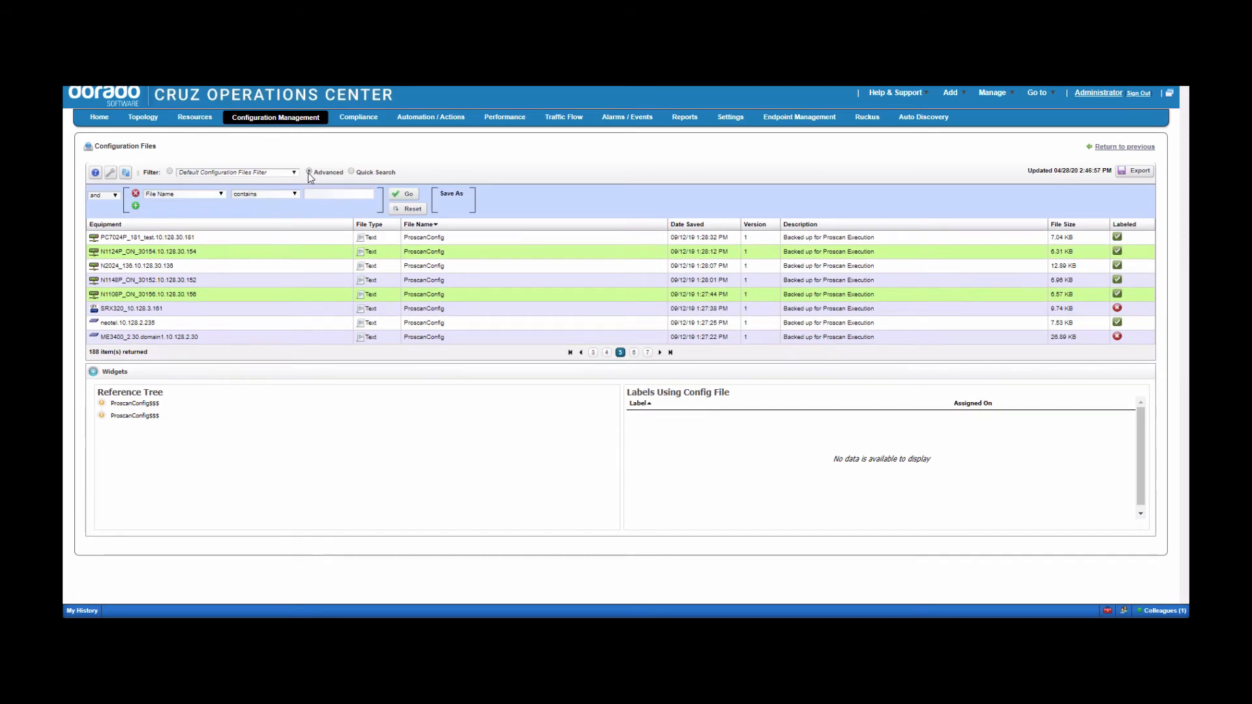
{"action": "left_click", "coordinate": [221, 195]}
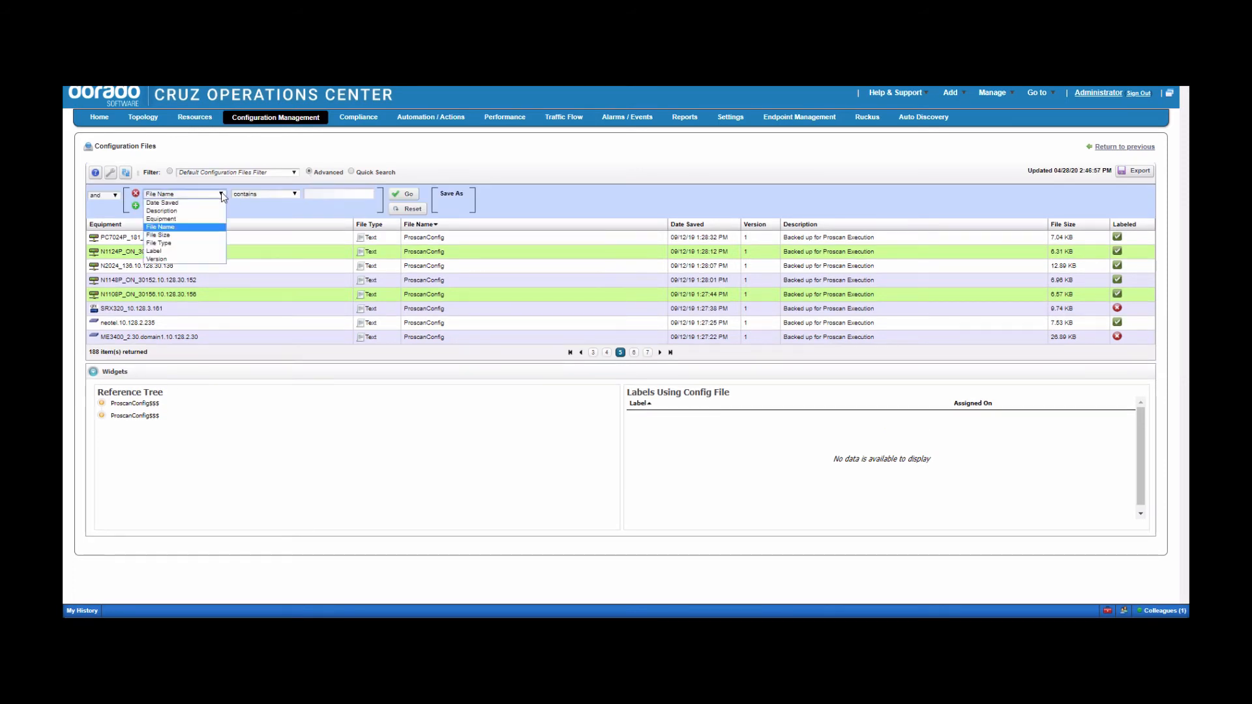
{"action": "left_click", "coordinate": [200, 219]}
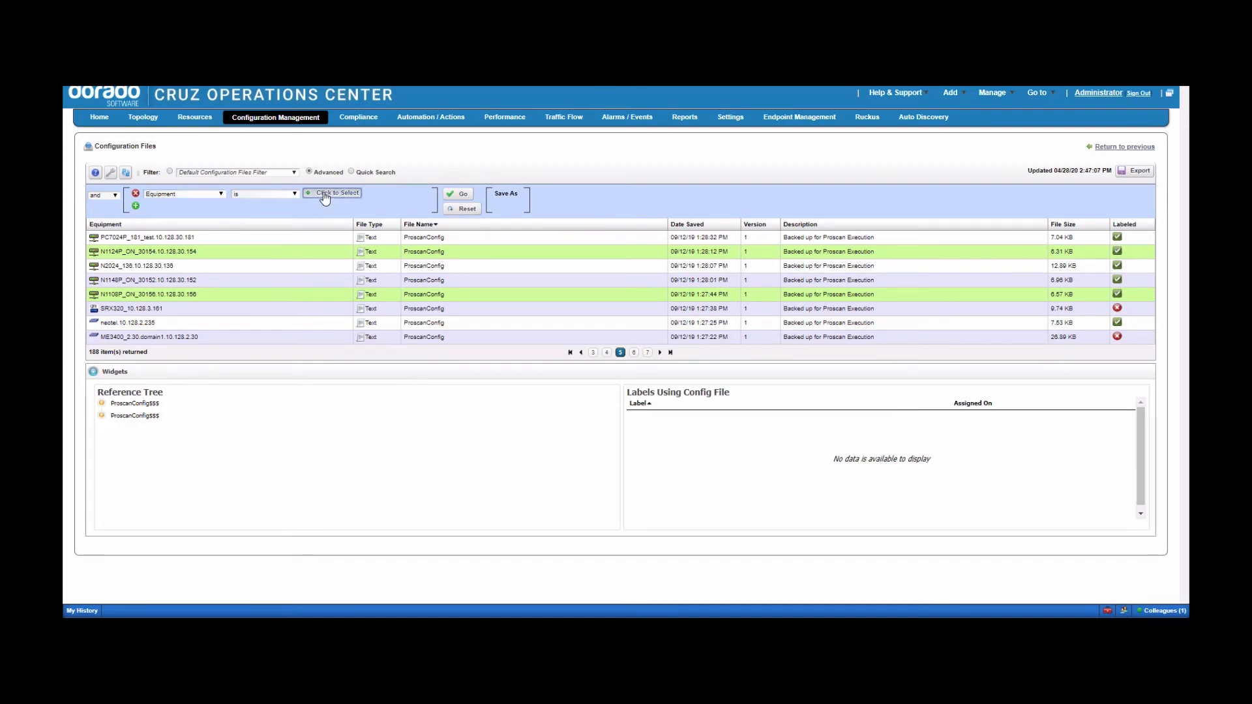
{"action": "left_click", "coordinate": [334, 193]}
{"action": "left_click", "coordinate": [319, 309]}
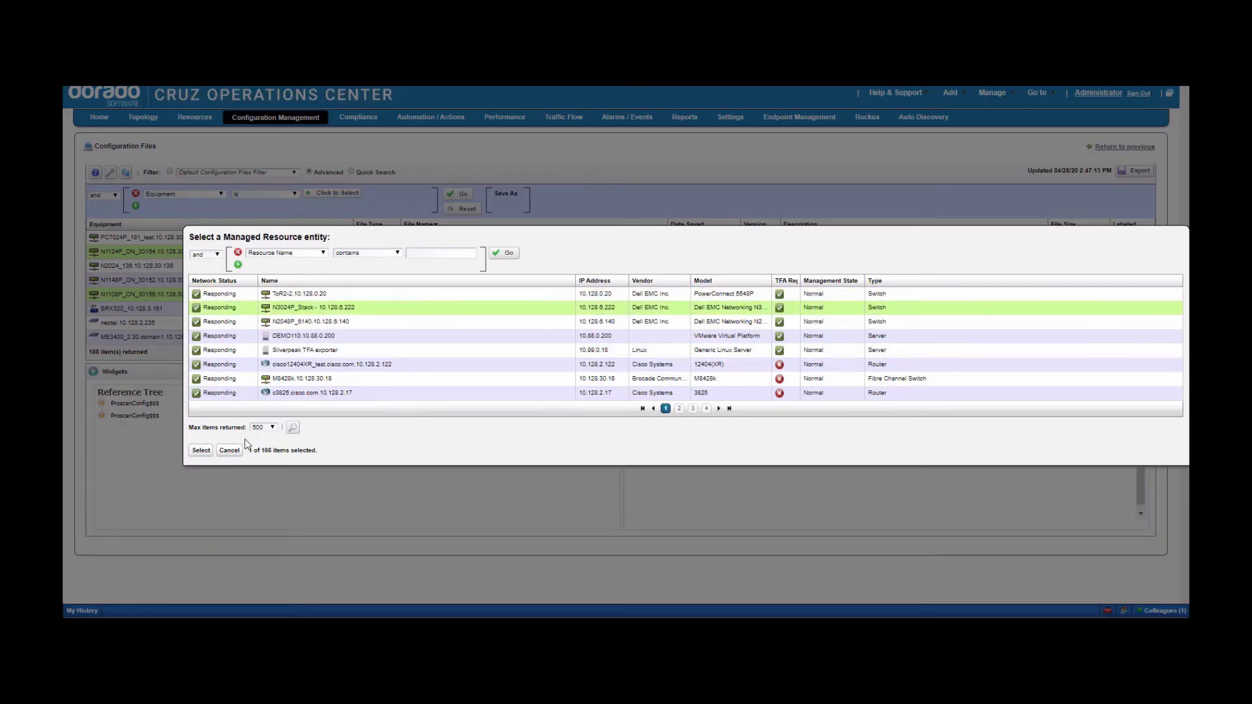
{"action": "left_click", "coordinate": [201, 449]}
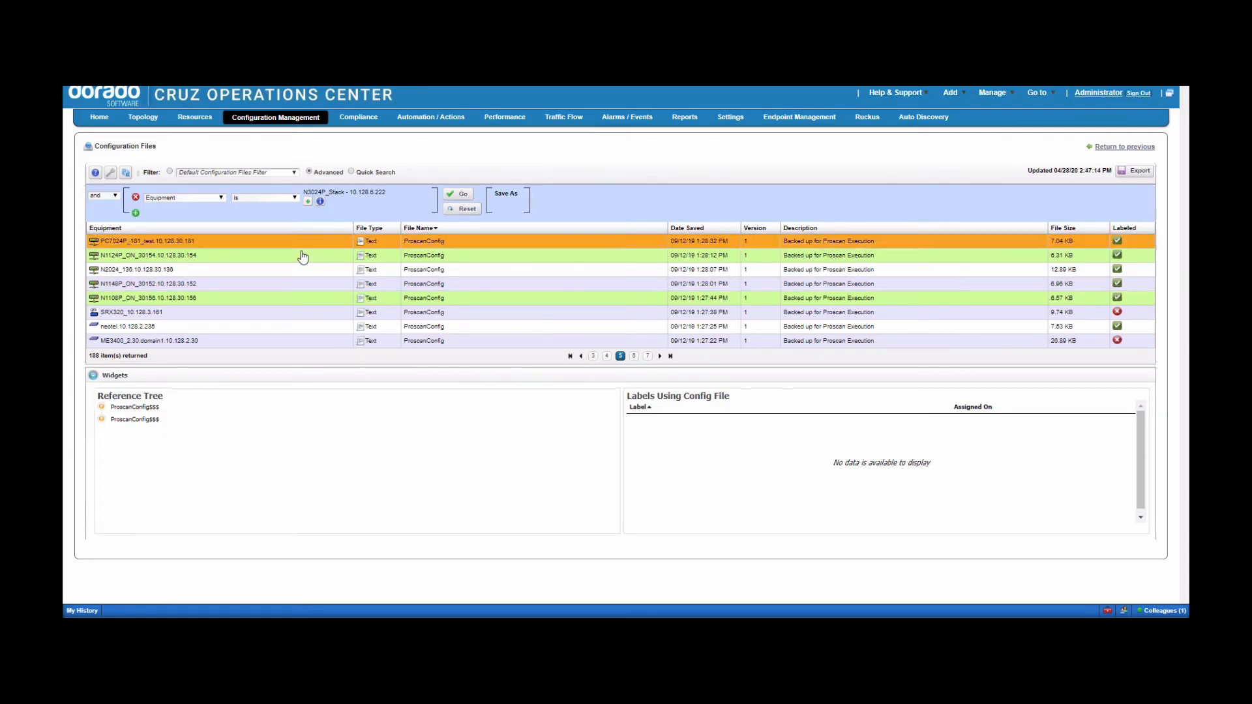
{"action": "left_click", "coordinate": [459, 194]}
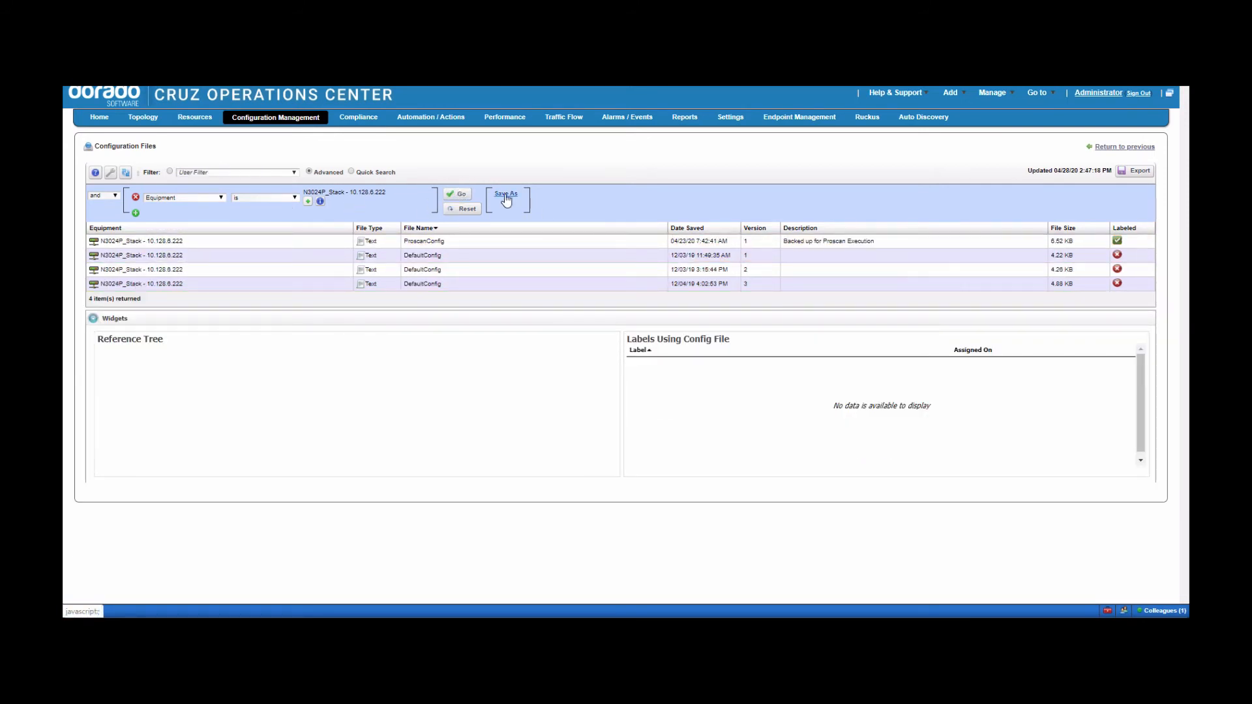
- Save it as a user filter, then switch to the '10.128.6.147 cfg files' filter
{"action": "left_click", "coordinate": [169, 172]}
{"action": "left_click", "coordinate": [195, 173]}
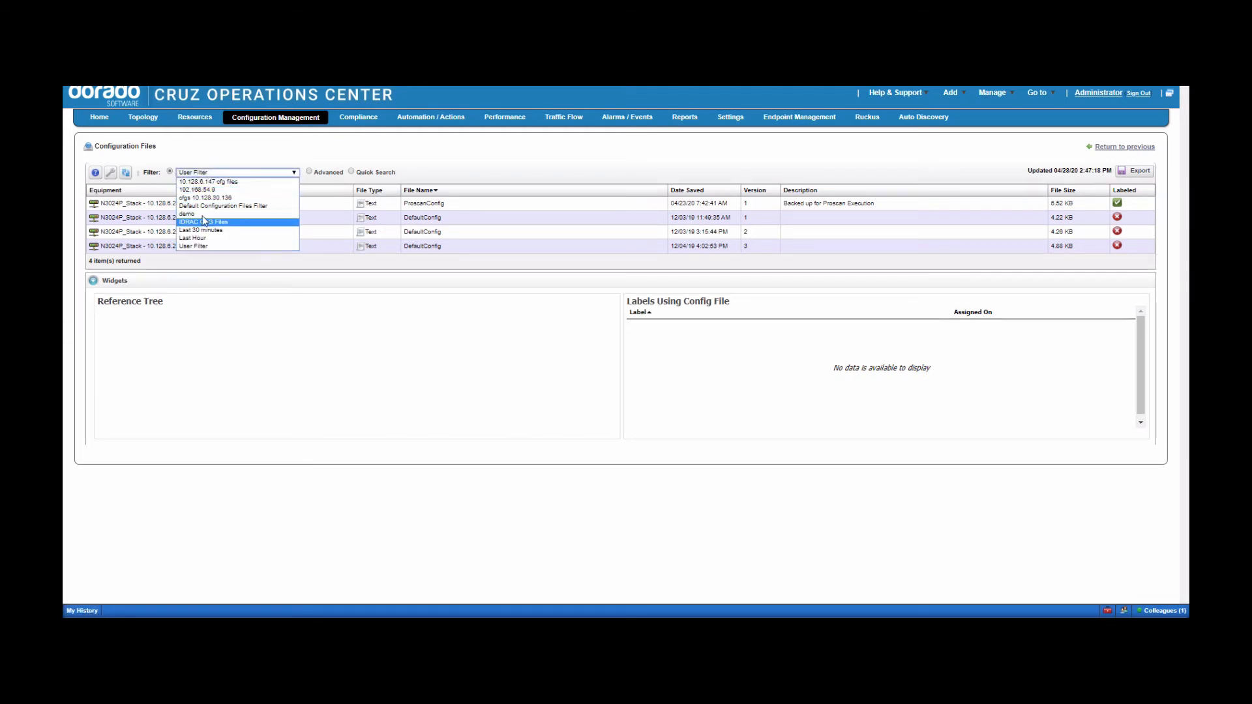
{"action": "left_click", "coordinate": [210, 182]}
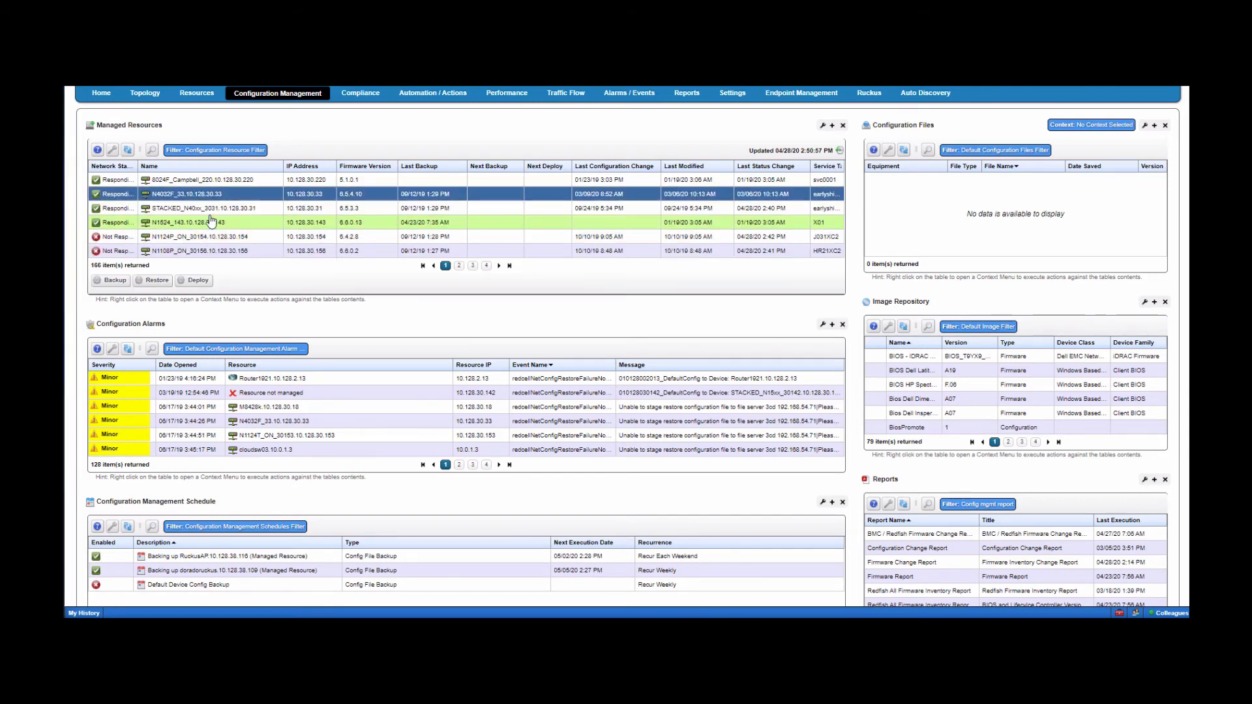
- Browse a device's Performance, File Management and Resource Groups > New actions, then dismiss the menu
{"action": "left_click", "coordinate": [210, 253]}
{"action": "right_click", "coordinate": [210, 254]}
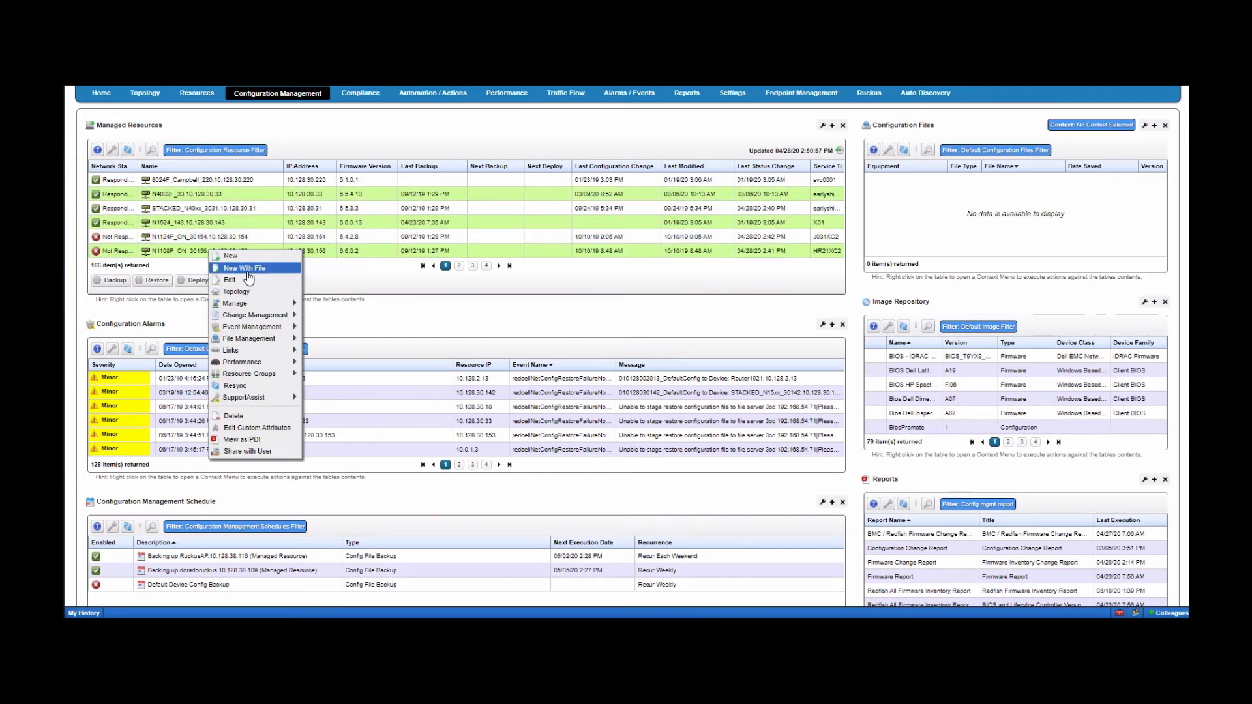
{"action": "mouse_move", "coordinate": [255, 365]}
{"action": "mouse_move", "coordinate": [256, 343]}
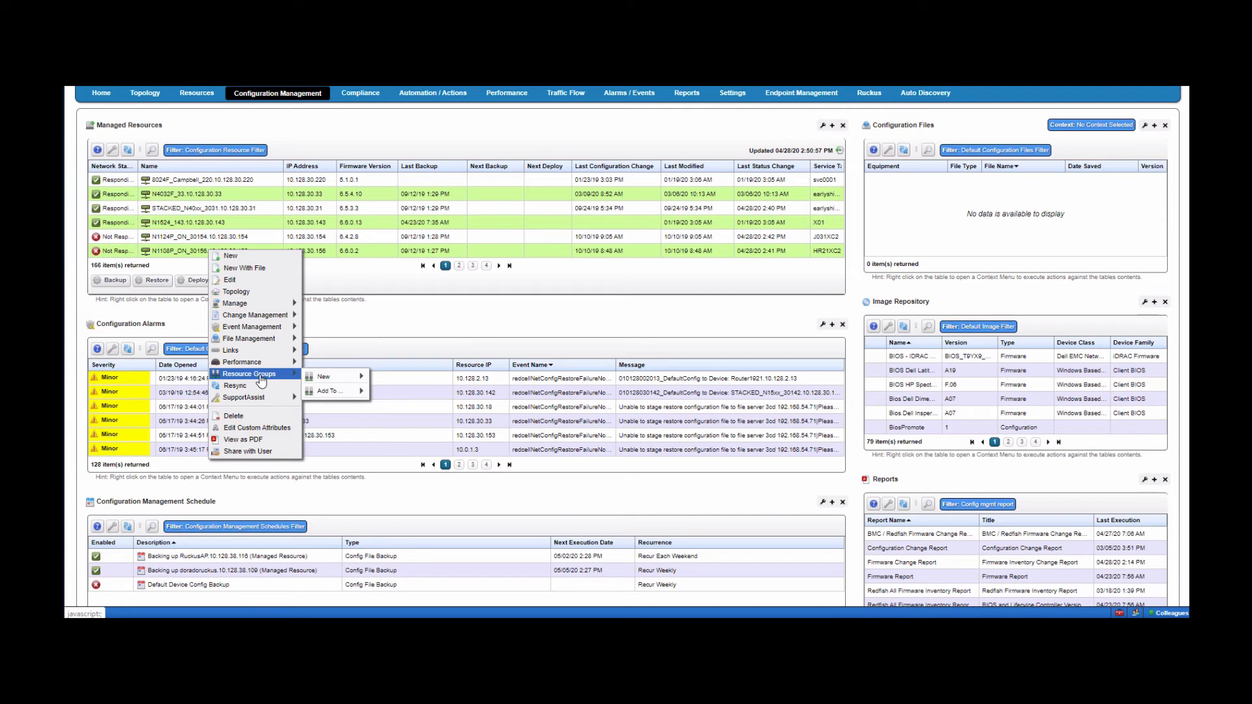
{"action": "mouse_move", "coordinate": [326, 383]}
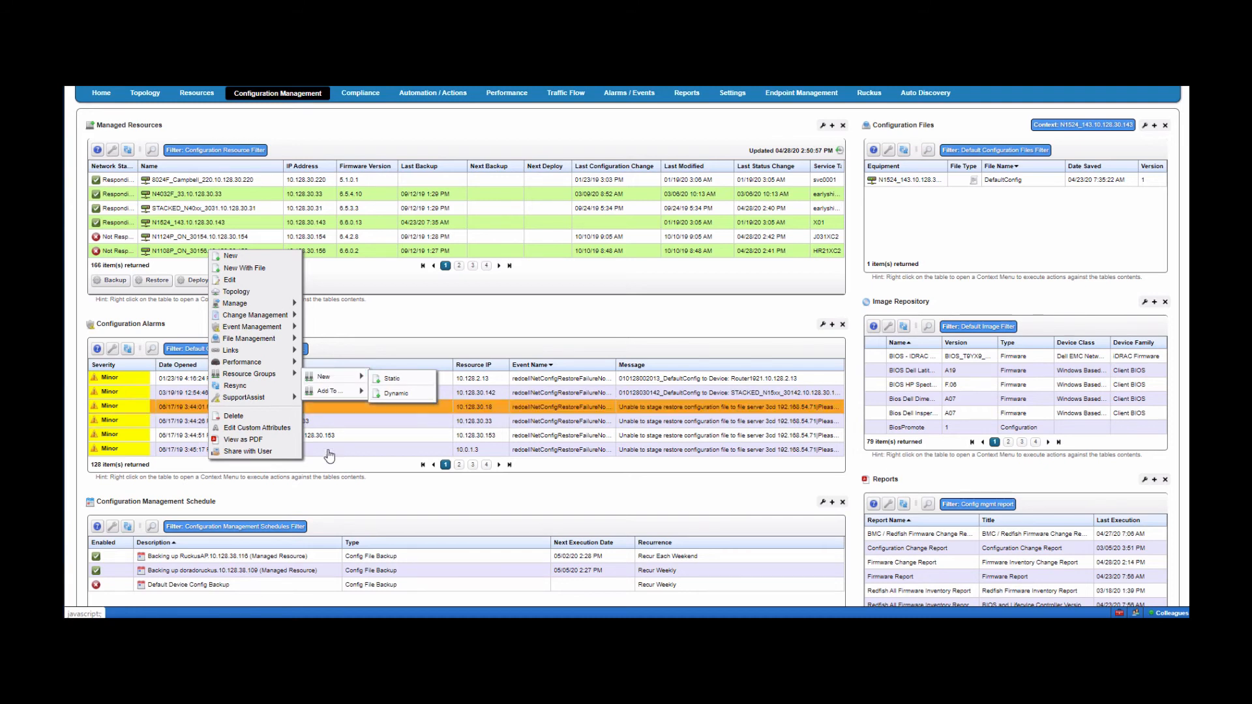
{"action": "left_click", "coordinate": [350, 497]}
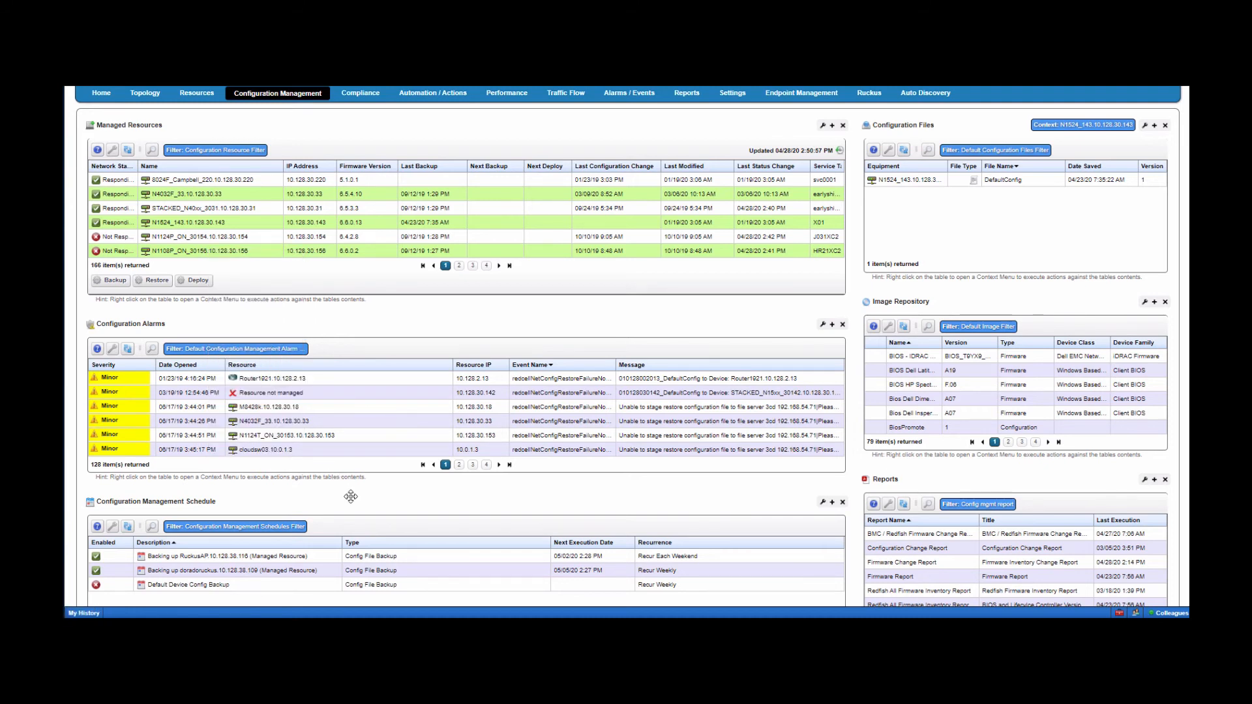
{"action": "scroll", "coordinate": [629, 346], "scroll_direction": "down", "scroll_amount": 2}
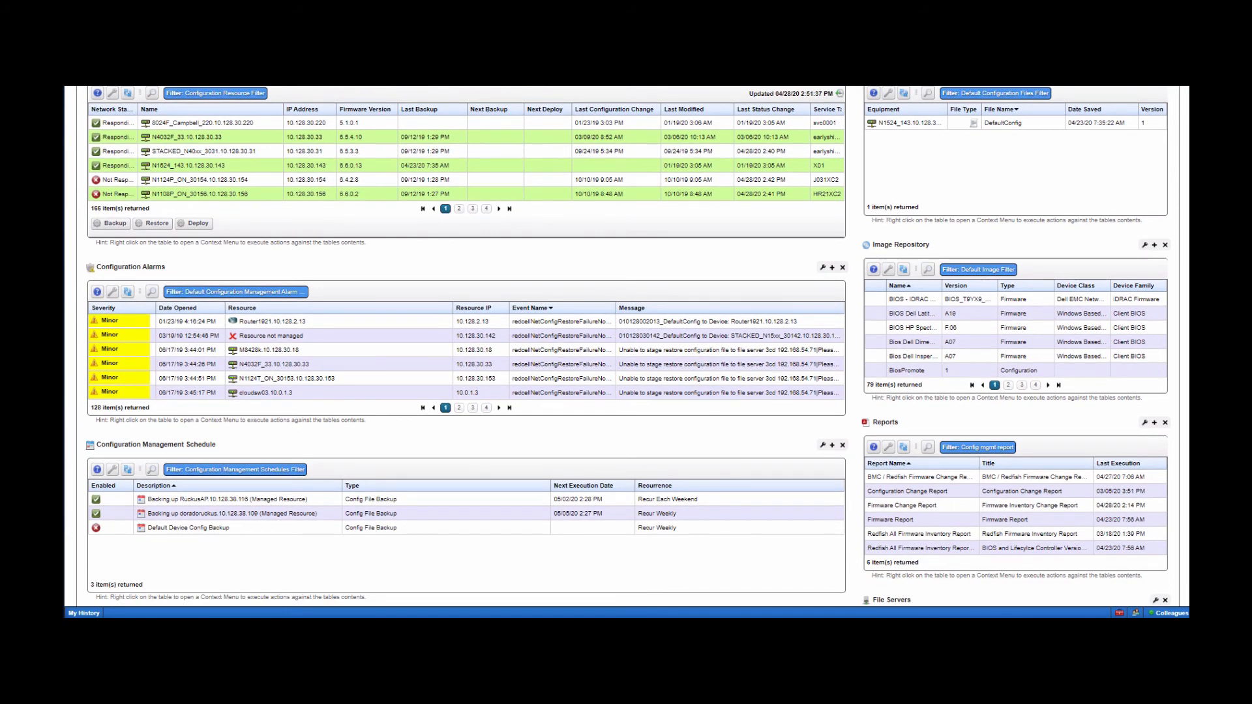
{"action": "right_click", "coordinate": [269, 171]}
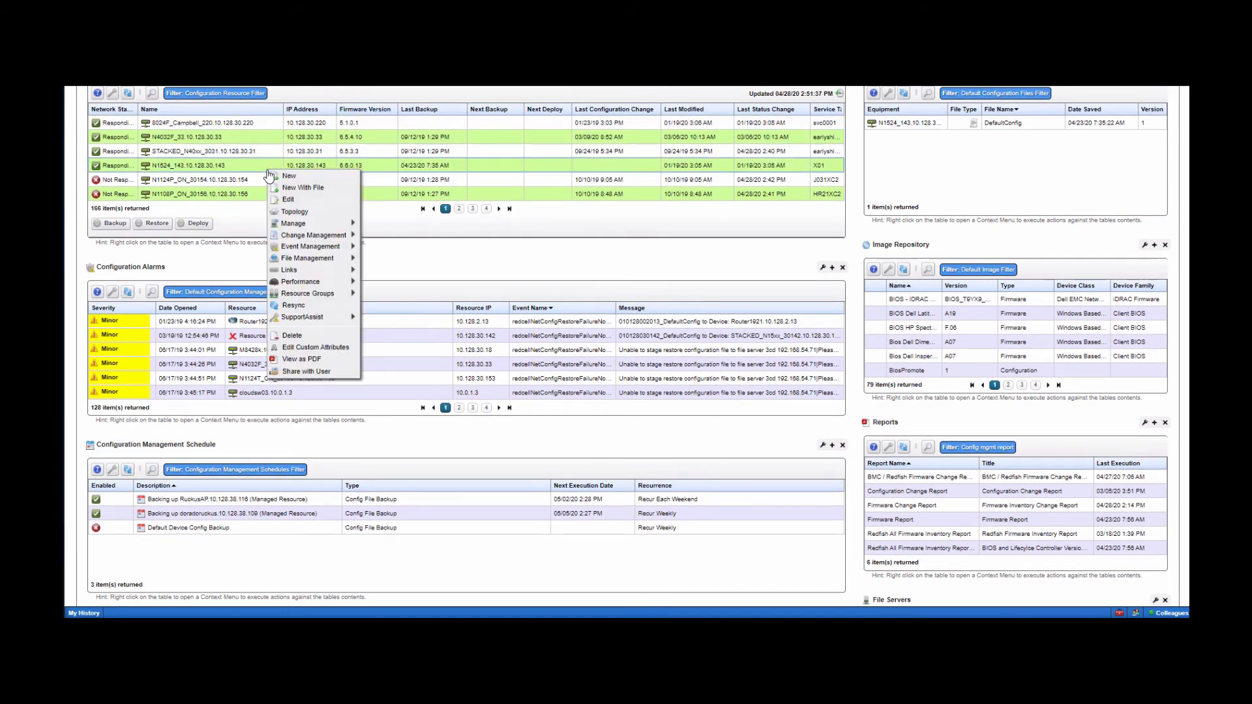
{"action": "scroll", "coordinate": [270, 175], "scroll_direction": "down", "scroll_amount": 3}
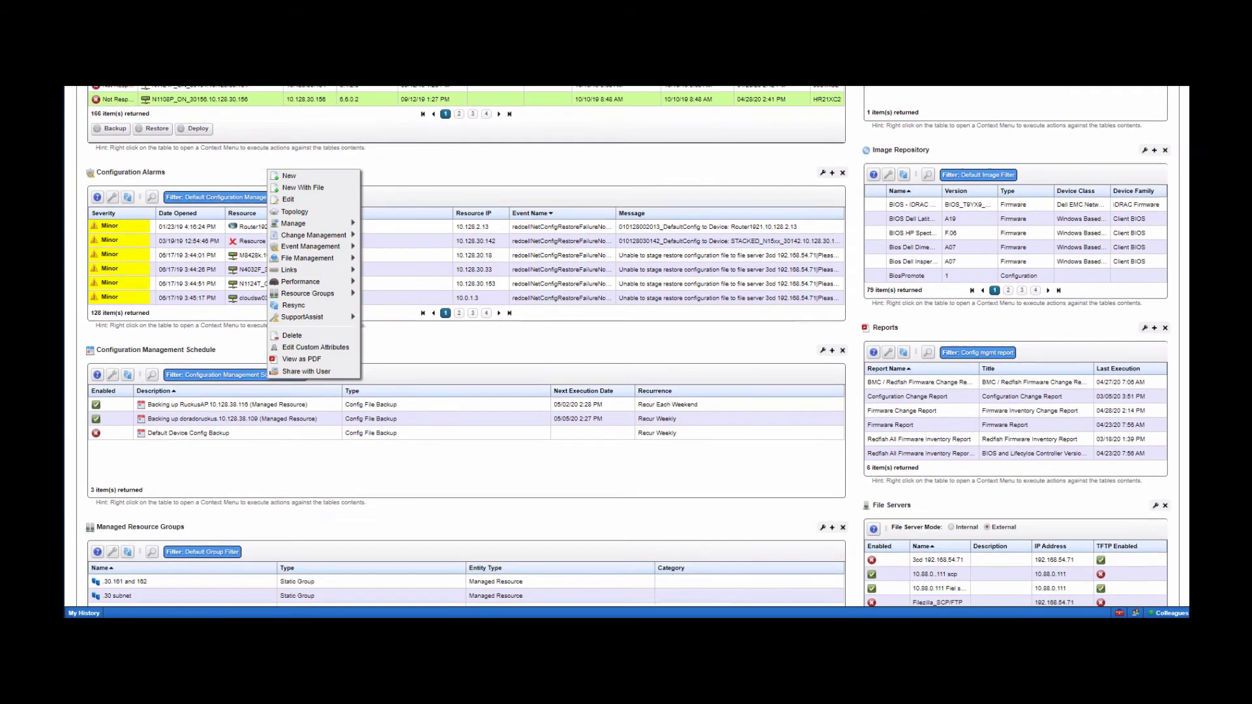
{"action": "scroll", "coordinate": [269, 175], "scroll_direction": "down", "scroll_amount": 3}
{"action": "left_click", "coordinate": [578, 448]}
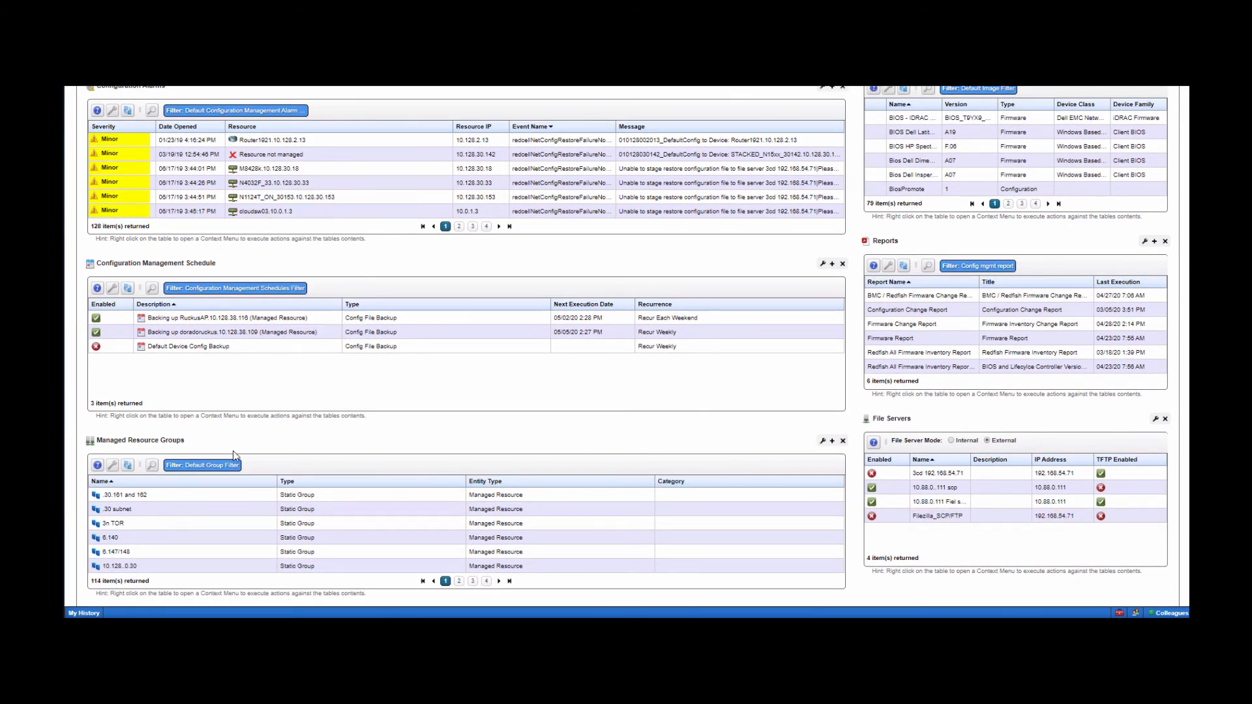
{"action": "scroll", "coordinate": [1148, 345], "scroll_direction": "up", "scroll_amount": 4}
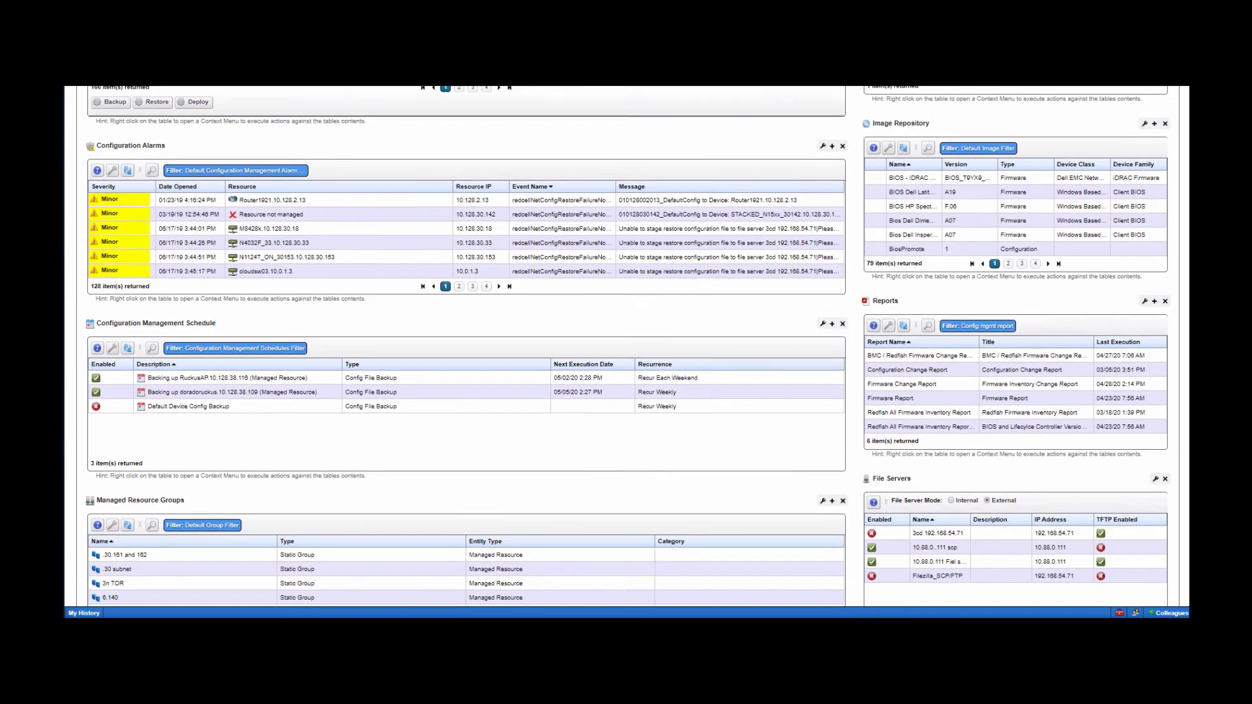
{"action": "scroll", "coordinate": [1186, 195], "scroll_direction": "up", "scroll_amount": 4}
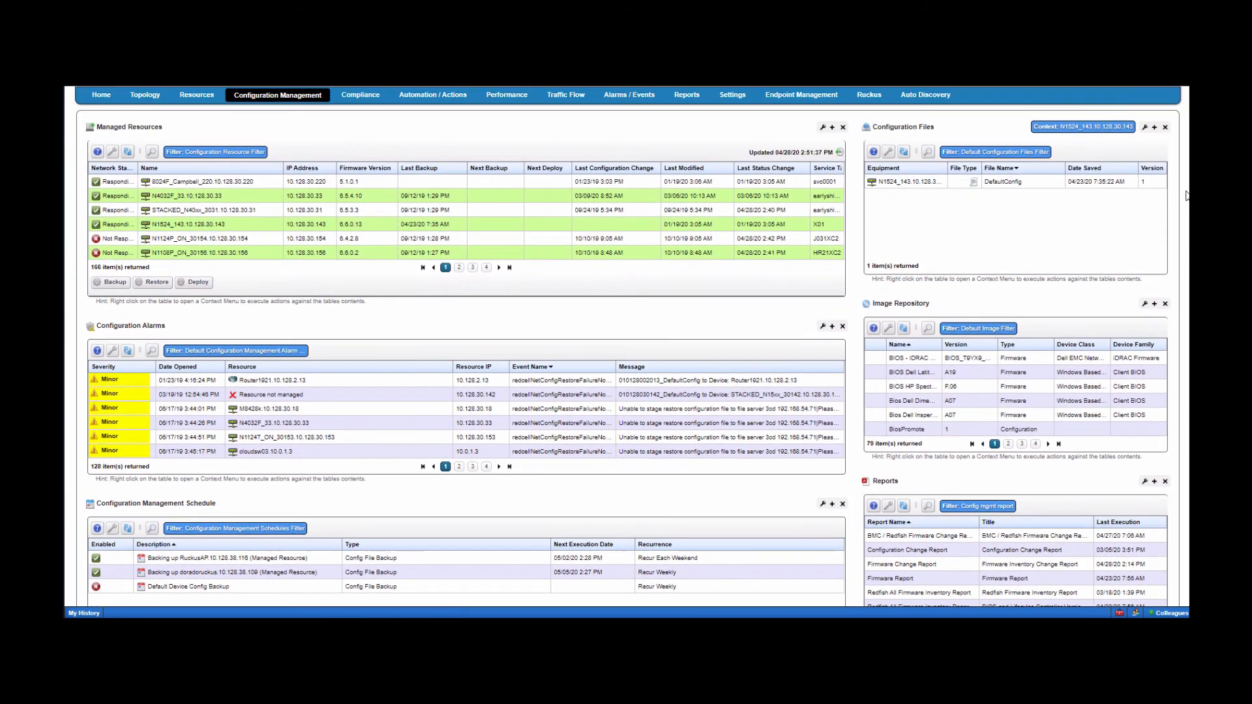
{"action": "left_click", "coordinate": [732, 95]}
{"action": "scroll", "coordinate": [1075, 454], "scroll_direction": "down", "scroll_amount": 8}
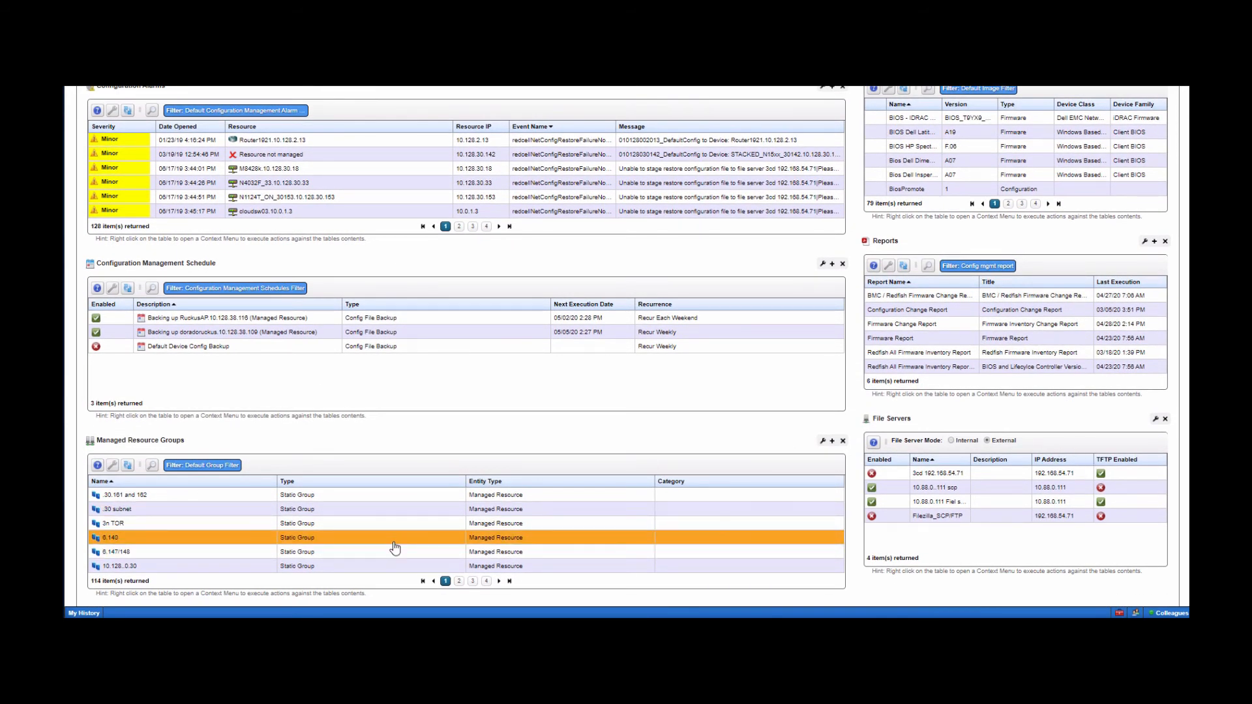
{"action": "right_click", "coordinate": [185, 523]}
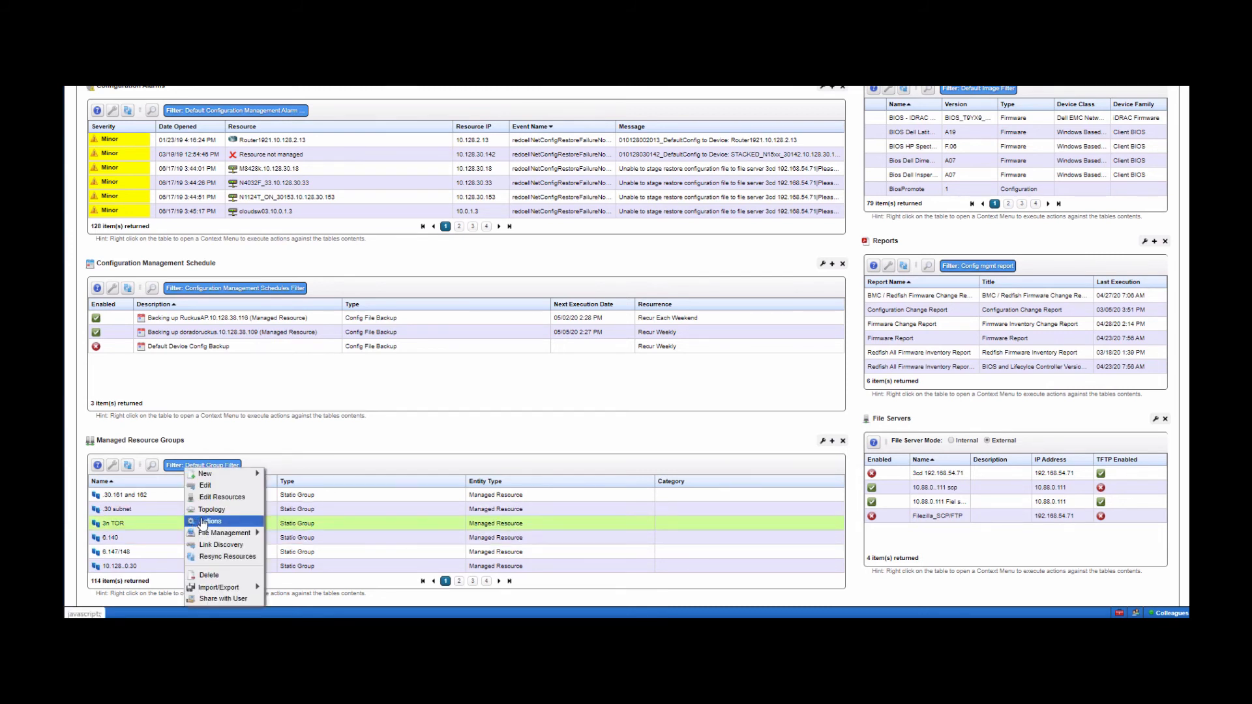
{"action": "mouse_move", "coordinate": [259, 533]}
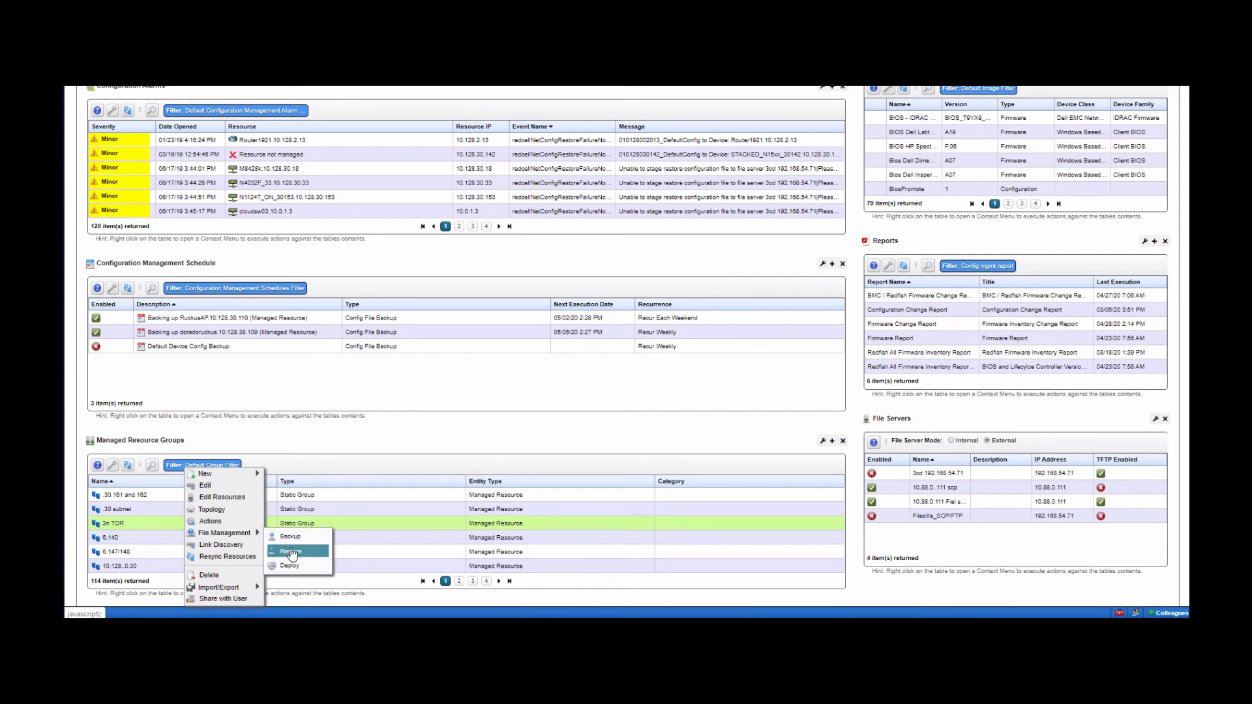
{"action": "left_click", "coordinate": [382, 436]}
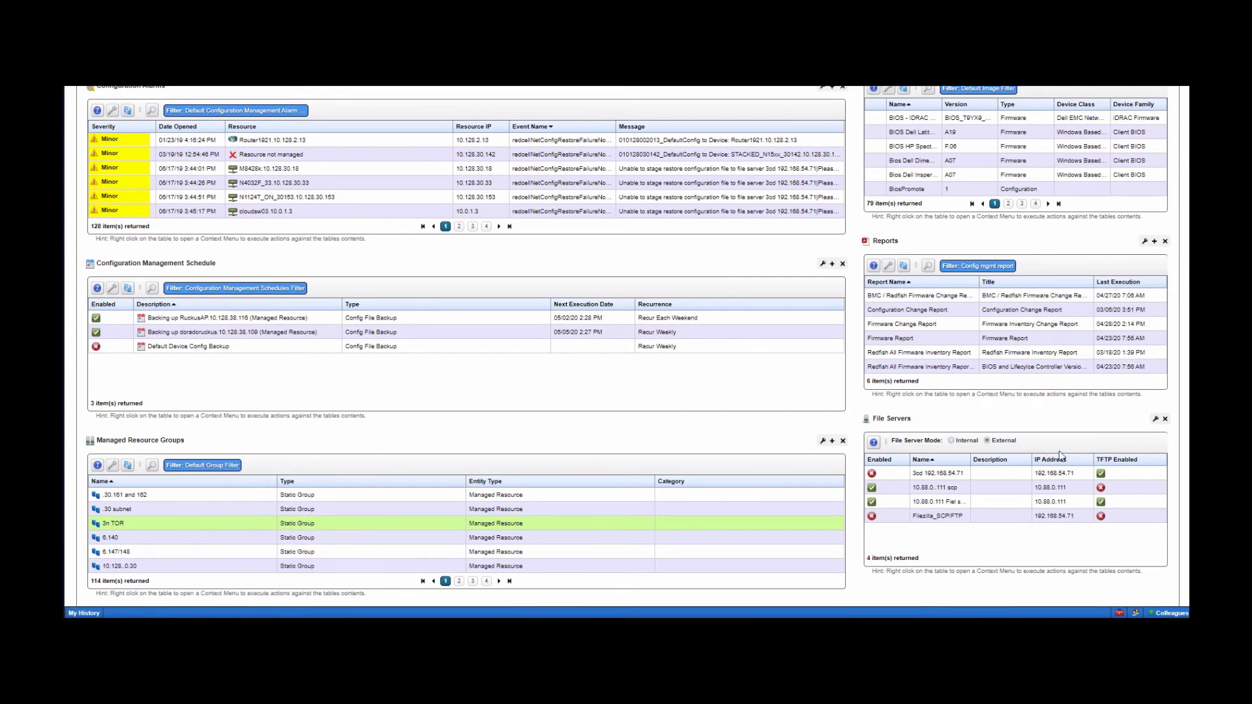
{"action": "scroll", "coordinate": [626, 345], "scroll_direction": "up", "scroll_amount": 3}
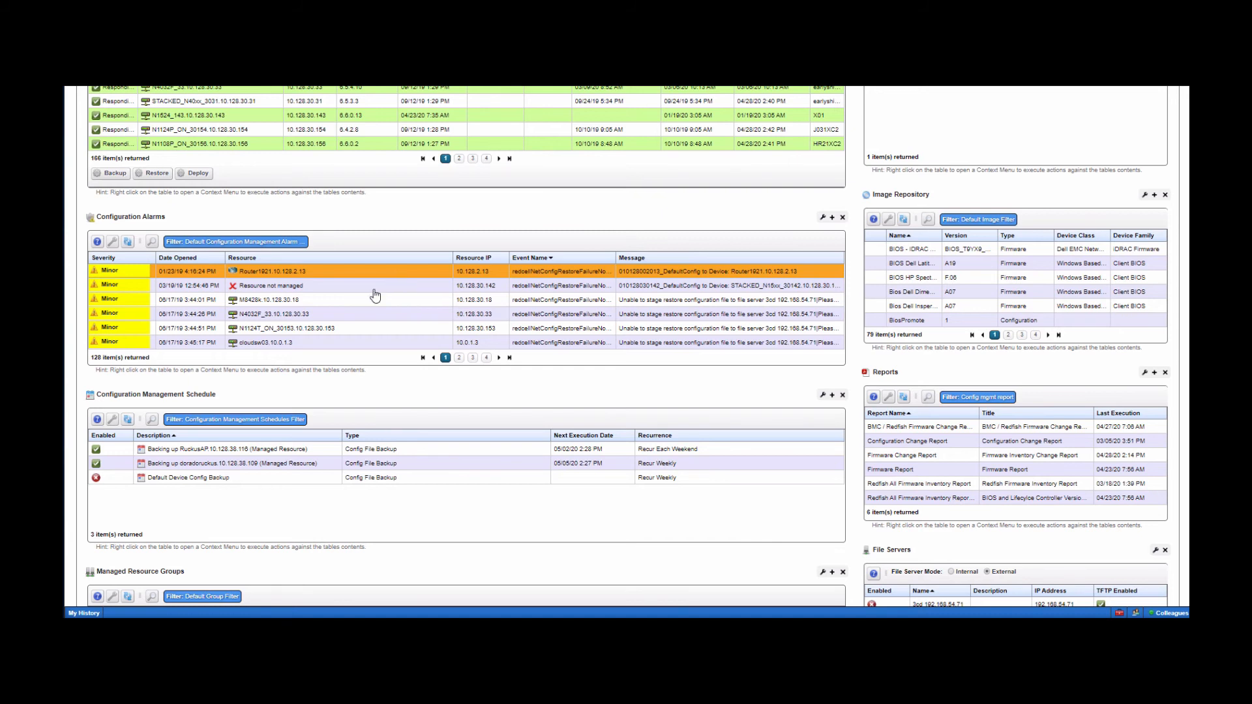
{"action": "right_click", "coordinate": [257, 476]}
{"action": "mouse_move", "coordinate": [290, 476]}
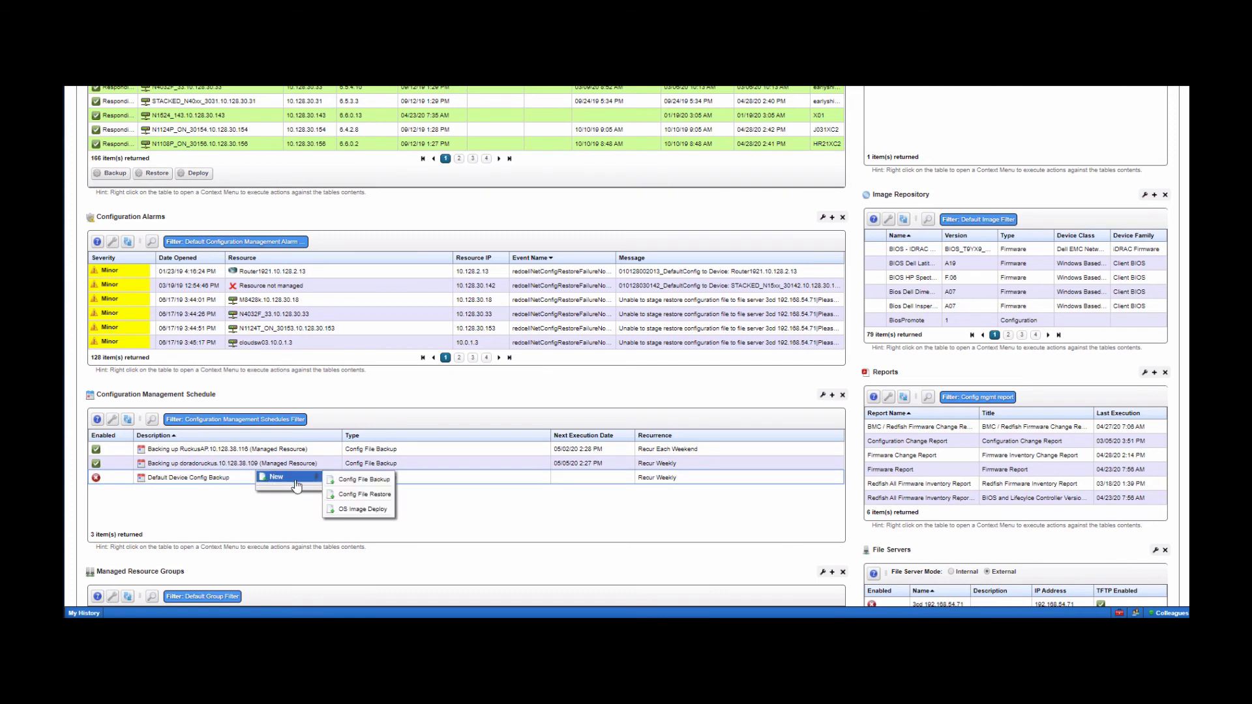
{"action": "left_click", "coordinate": [362, 480]}
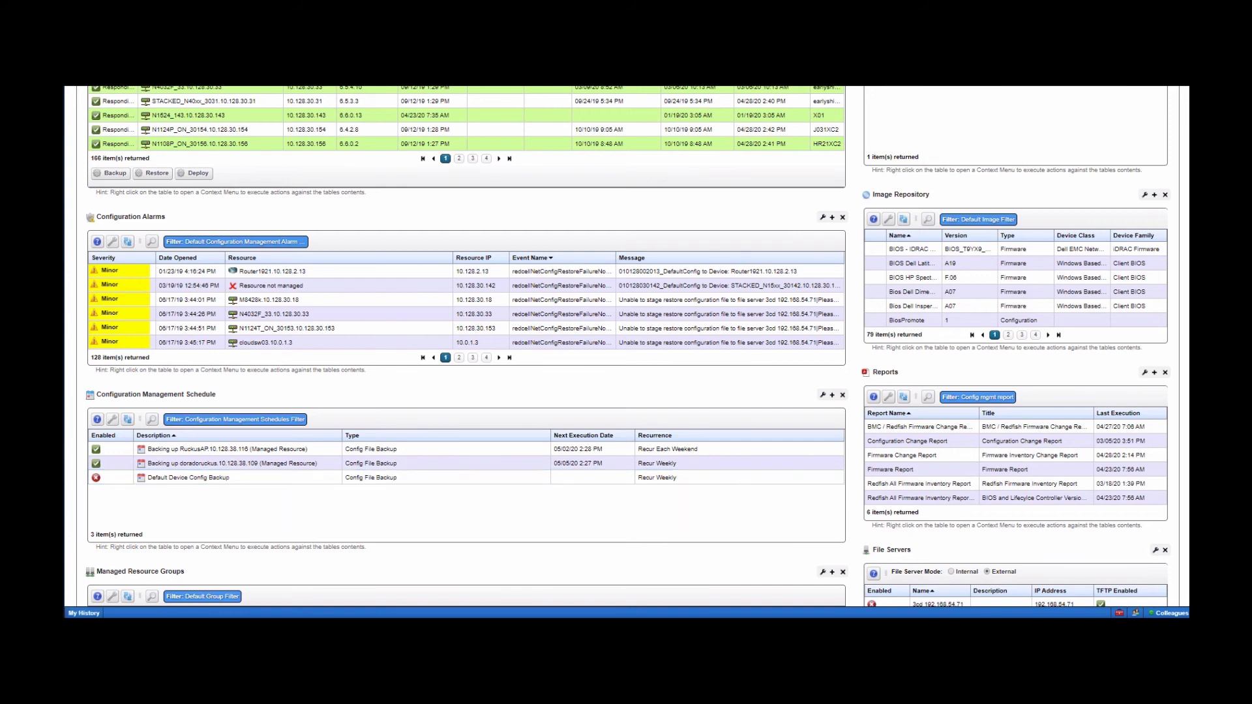
{"action": "scroll", "coordinate": [626, 346], "scroll_direction": "down", "scroll_amount": 3}
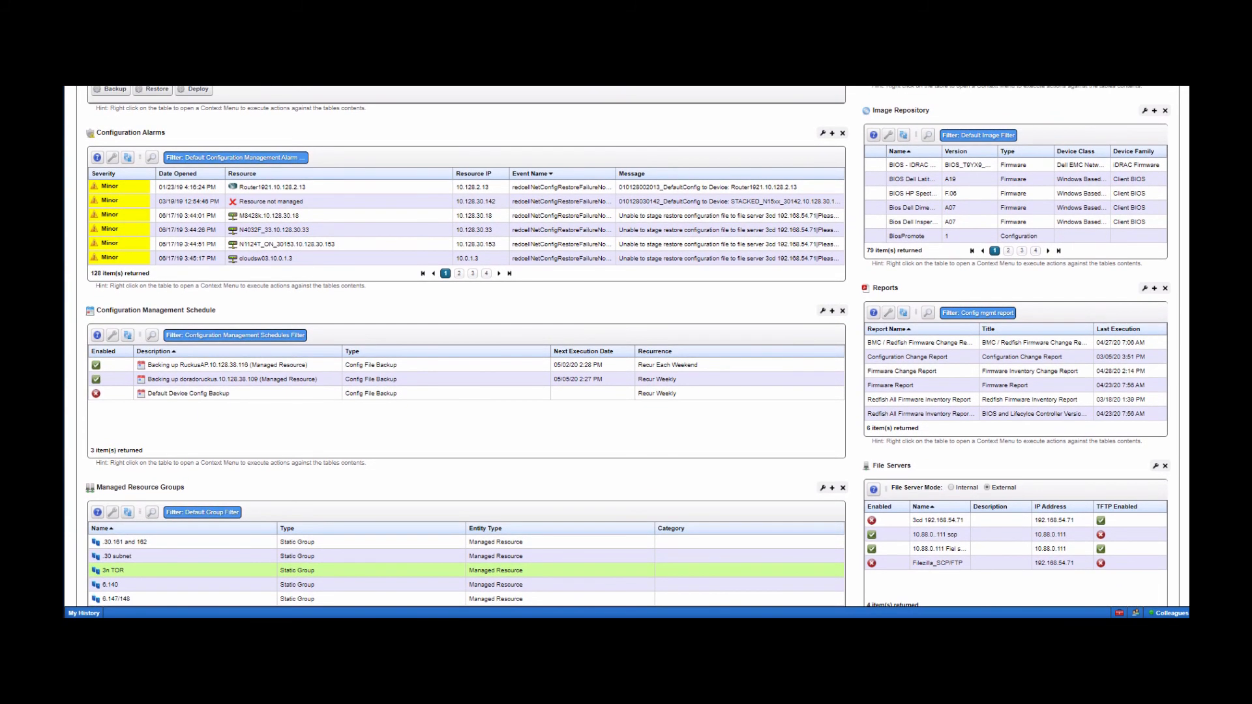
{"action": "right_click", "coordinate": [907, 376]}
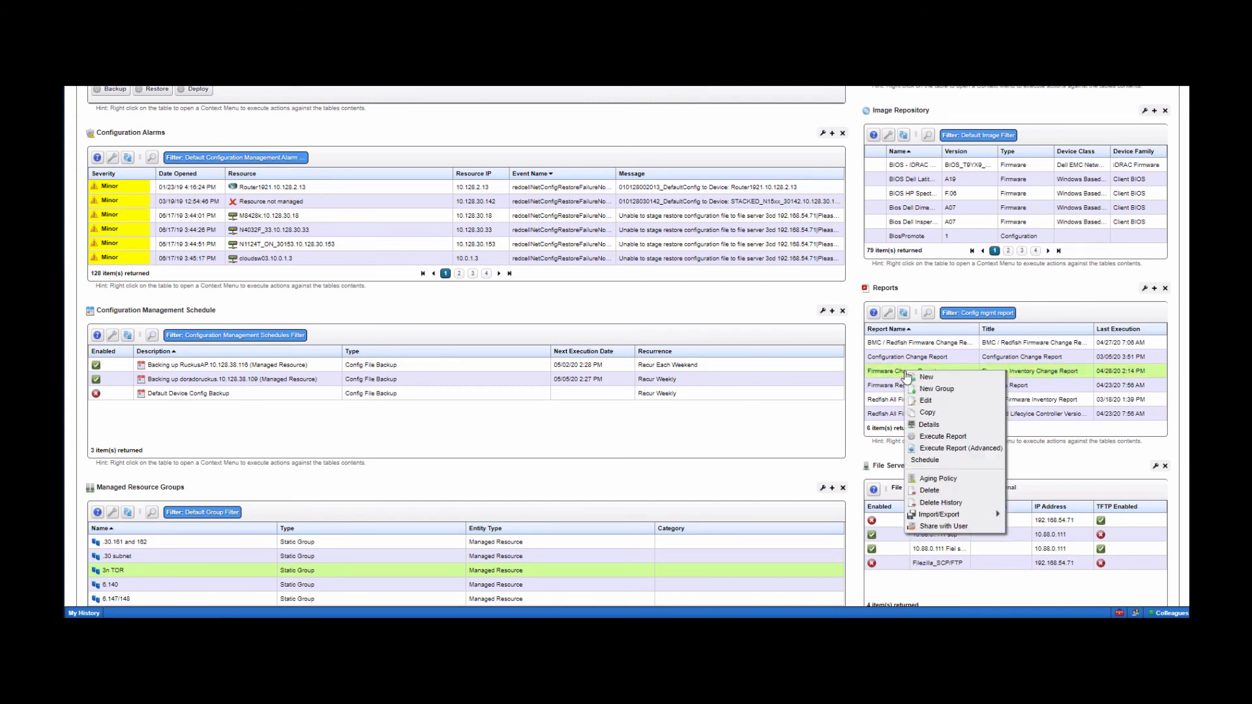
{"action": "left_click", "coordinate": [938, 448]}
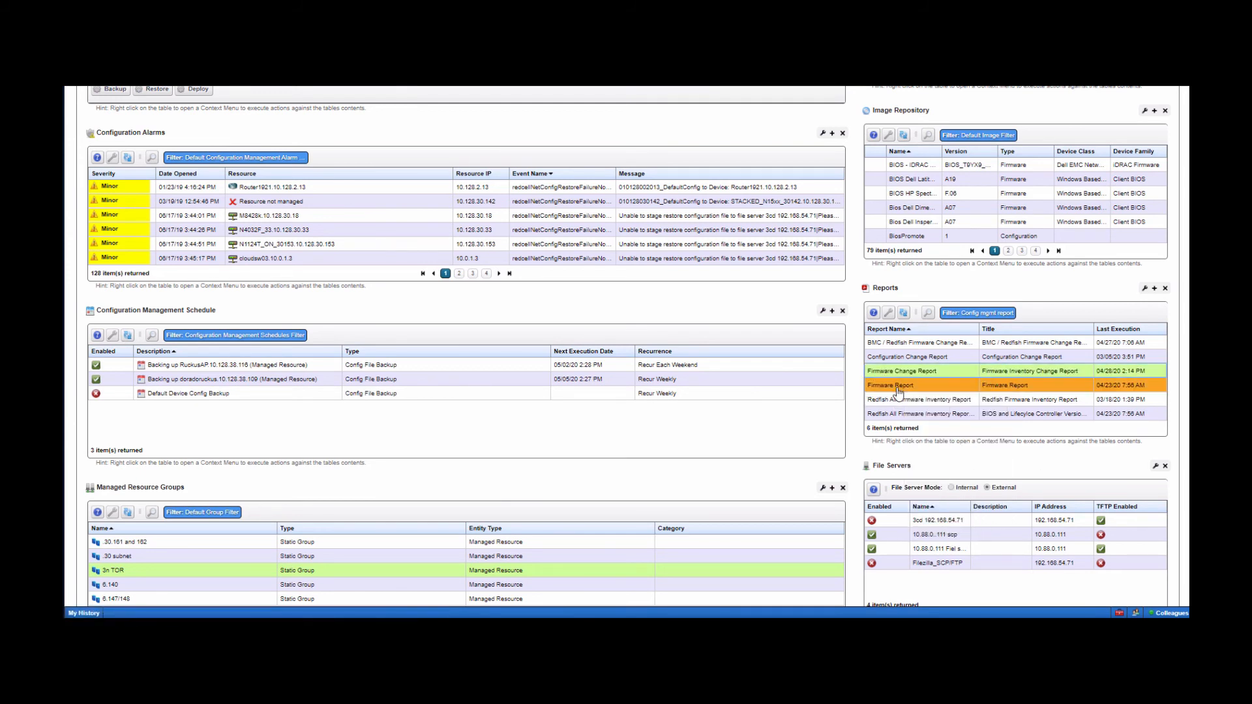
{"action": "left_click", "coordinate": [900, 390]}
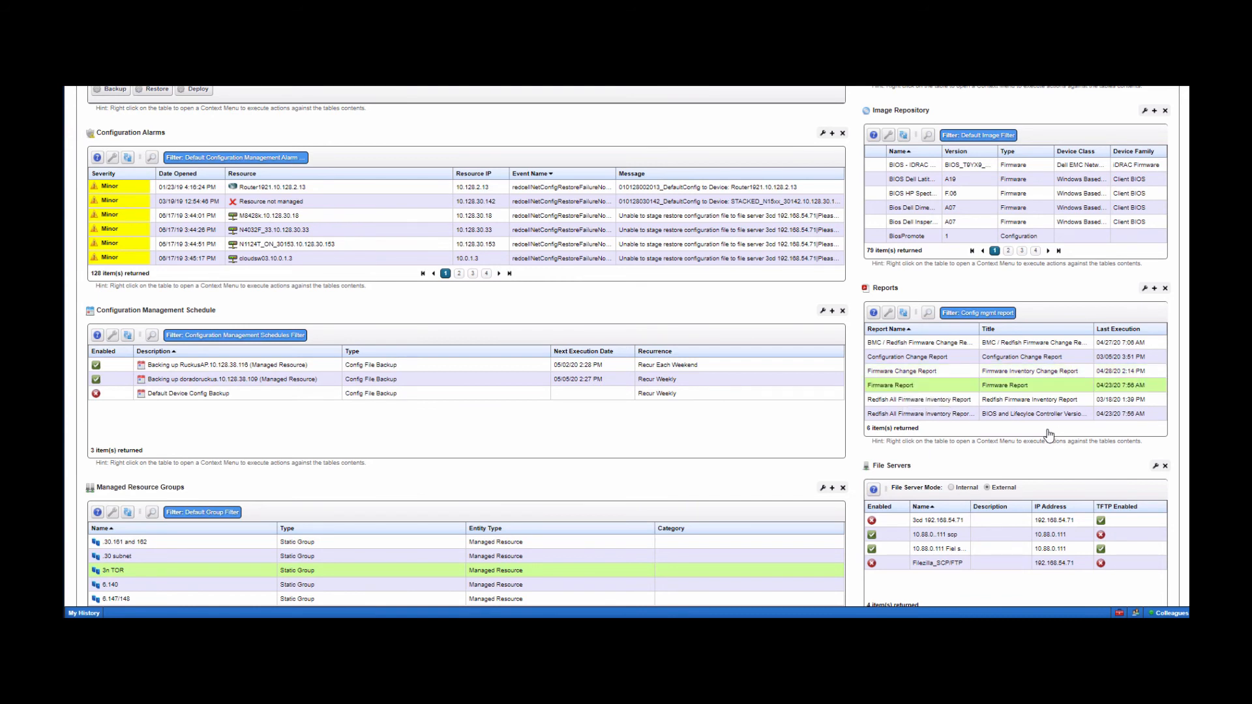
{"action": "left_click", "coordinate": [940, 360]}
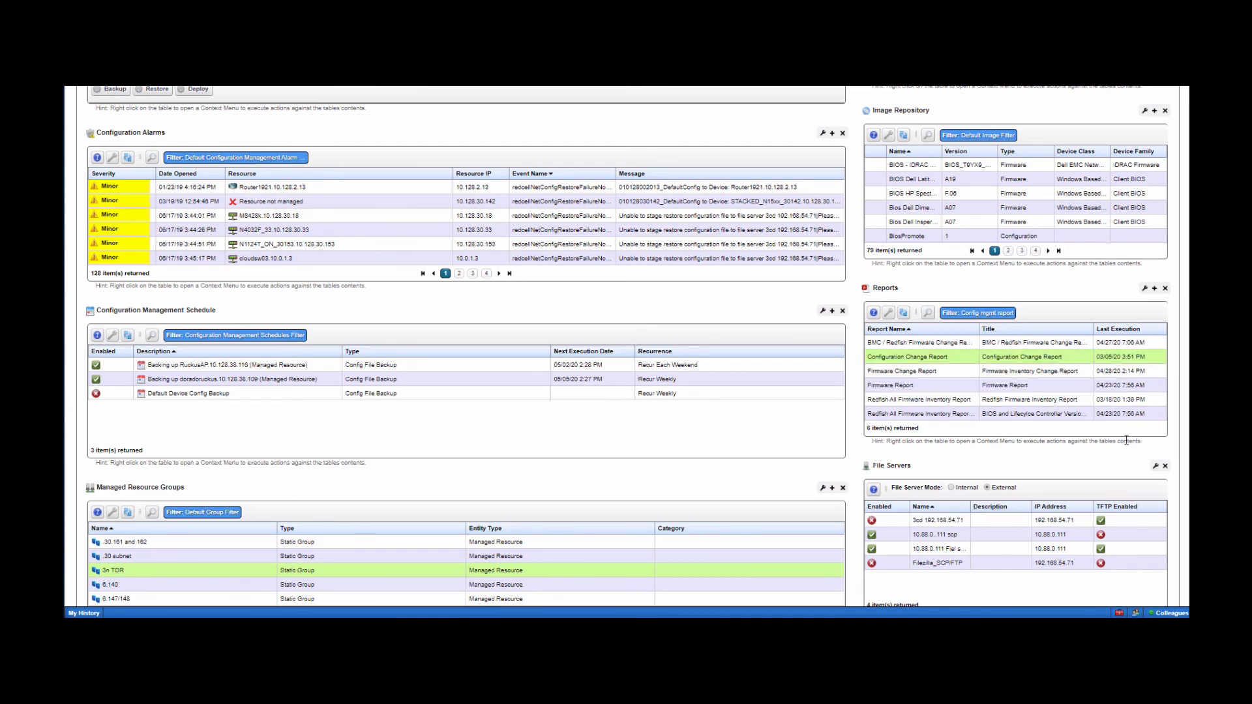
{"action": "scroll", "coordinate": [626, 345], "scroll_direction": "down", "scroll_amount": 1}
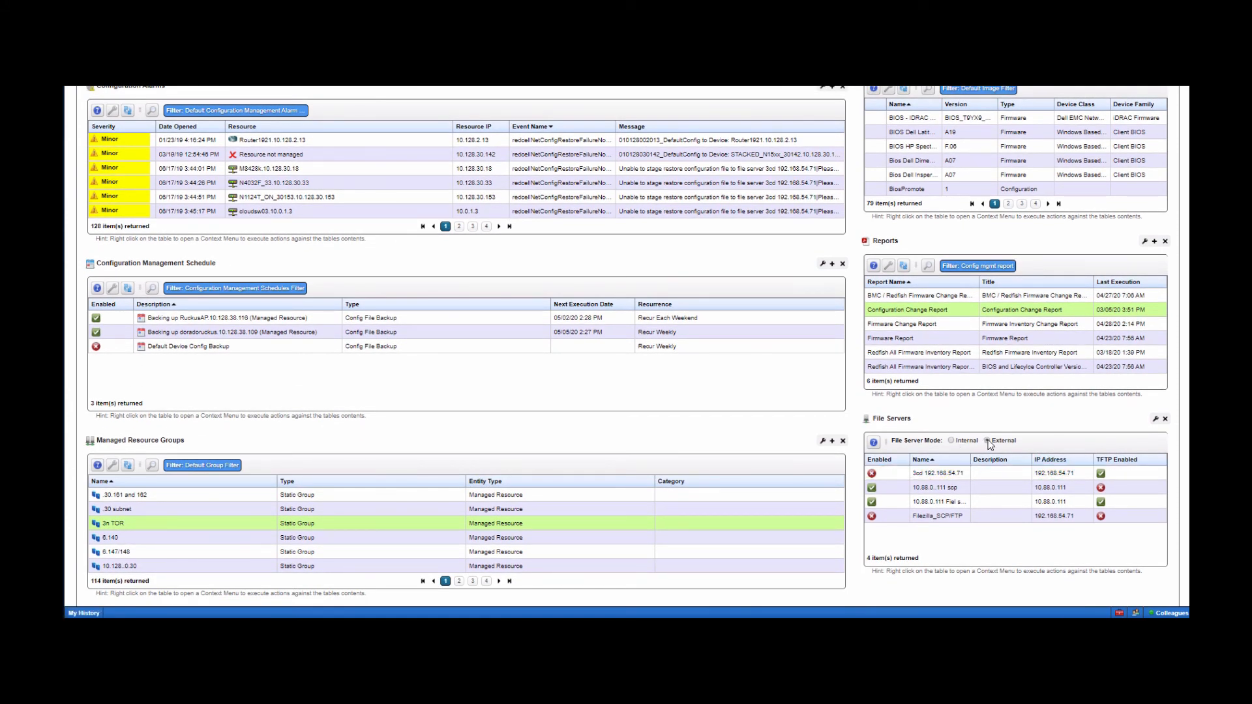
- Start a new external file server named 'xxx', toggling TFTP support off and back on
{"action": "right_click", "coordinate": [945, 480]}
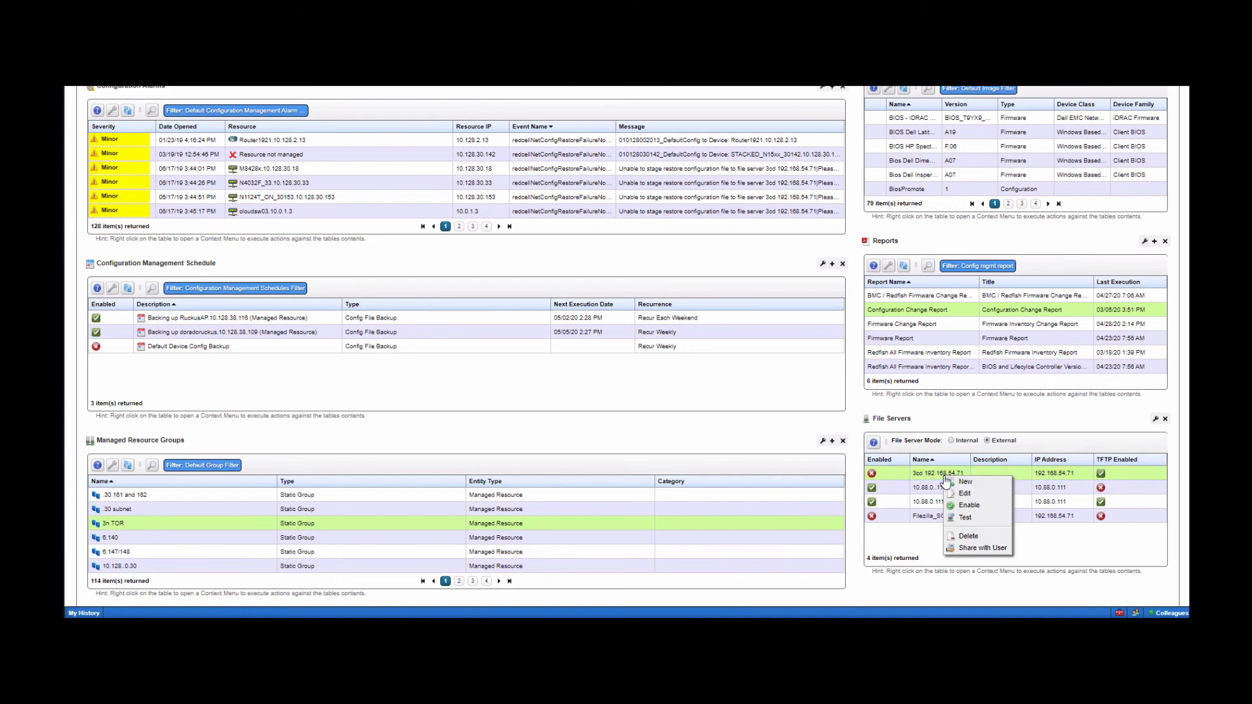
{"action": "left_click", "coordinate": [965, 487]}
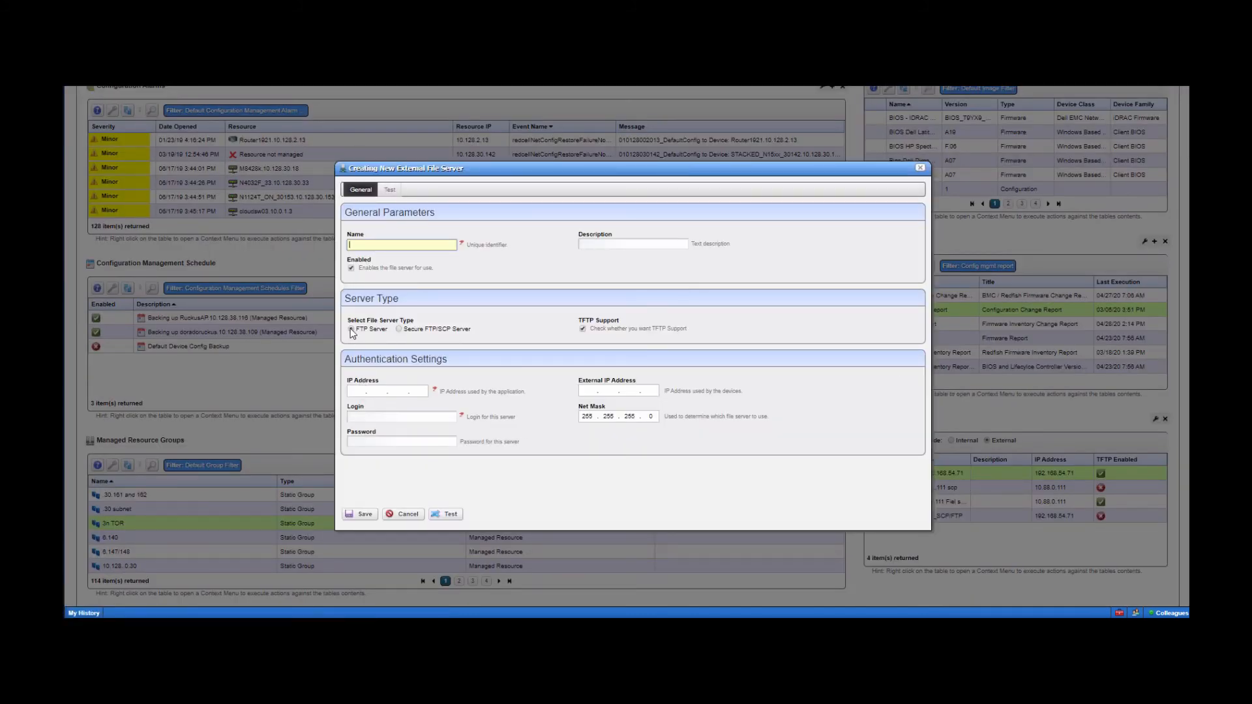
{"action": "left_click", "coordinate": [583, 329]}
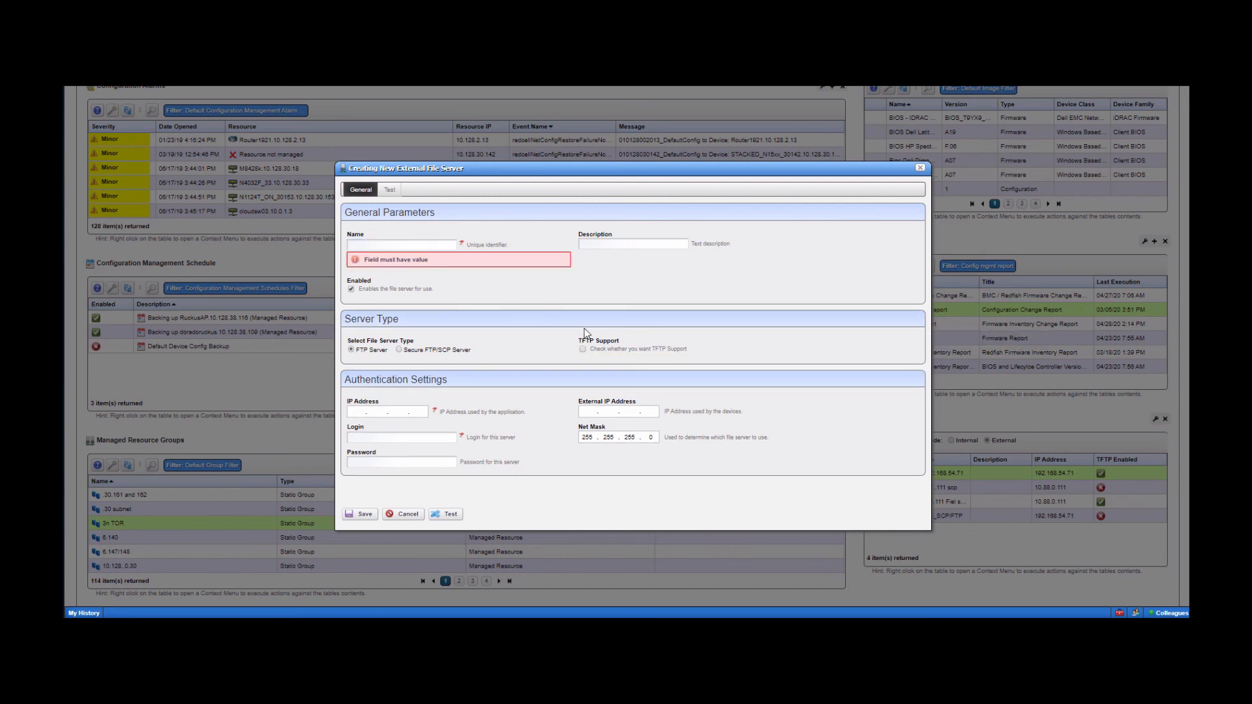
{"action": "left_click", "coordinate": [405, 244]}
{"action": "type", "text": "xxx"}
{"action": "left_click", "coordinate": [639, 349]}
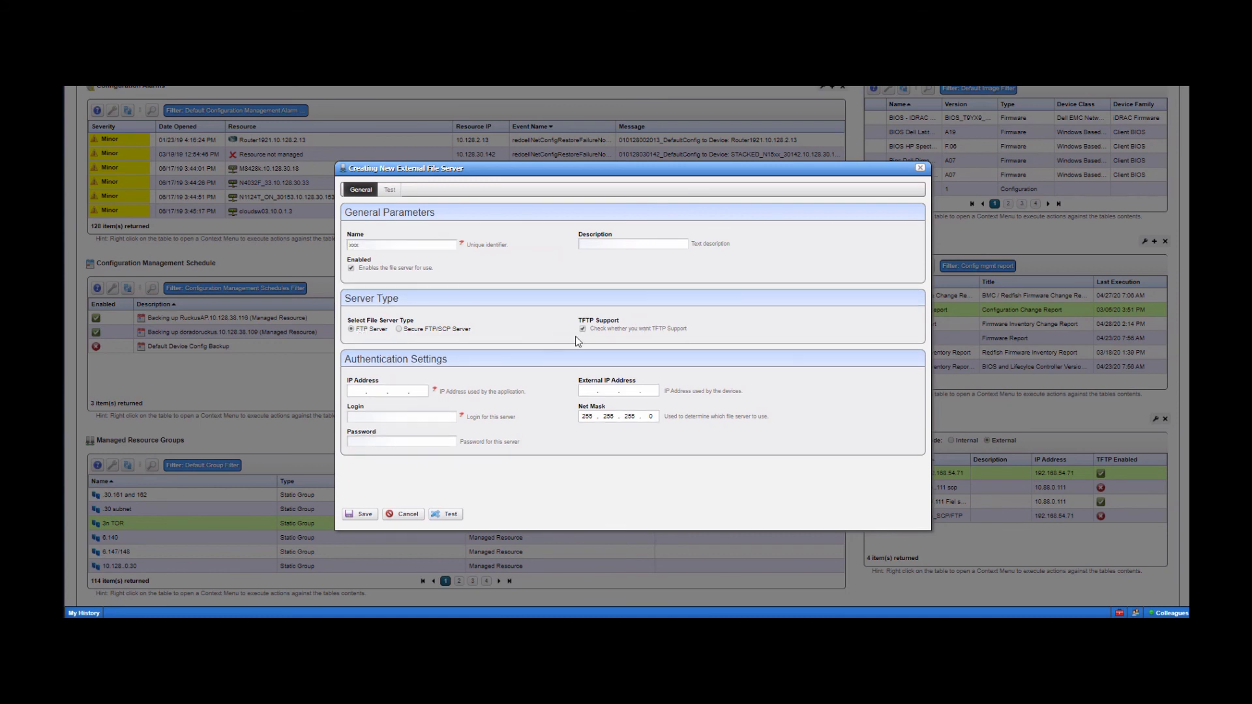
- Pass the address and login fields, pick Secure FTP/SCP, cancel, then show the 10.88.0.111 scp server's actions
{"action": "left_click", "coordinate": [377, 393]}
{"action": "left_click", "coordinate": [370, 418]}
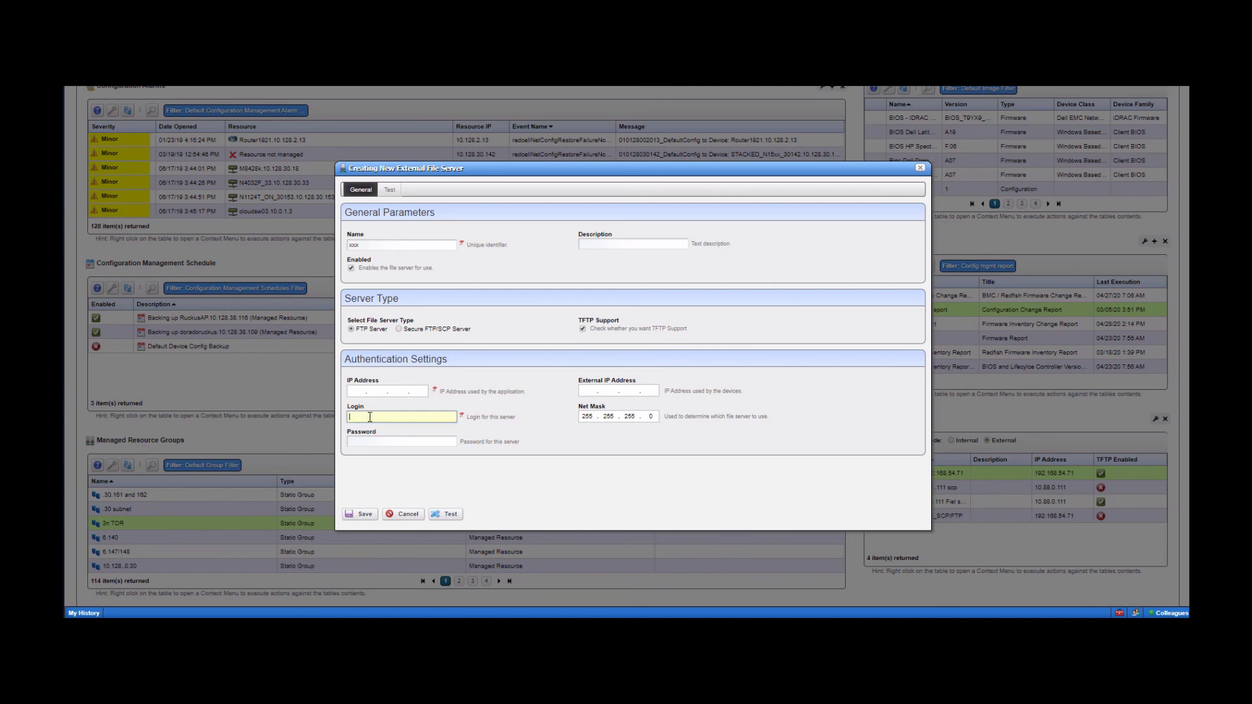
{"action": "left_click", "coordinate": [369, 442]}
{"action": "left_click", "coordinate": [593, 462]}
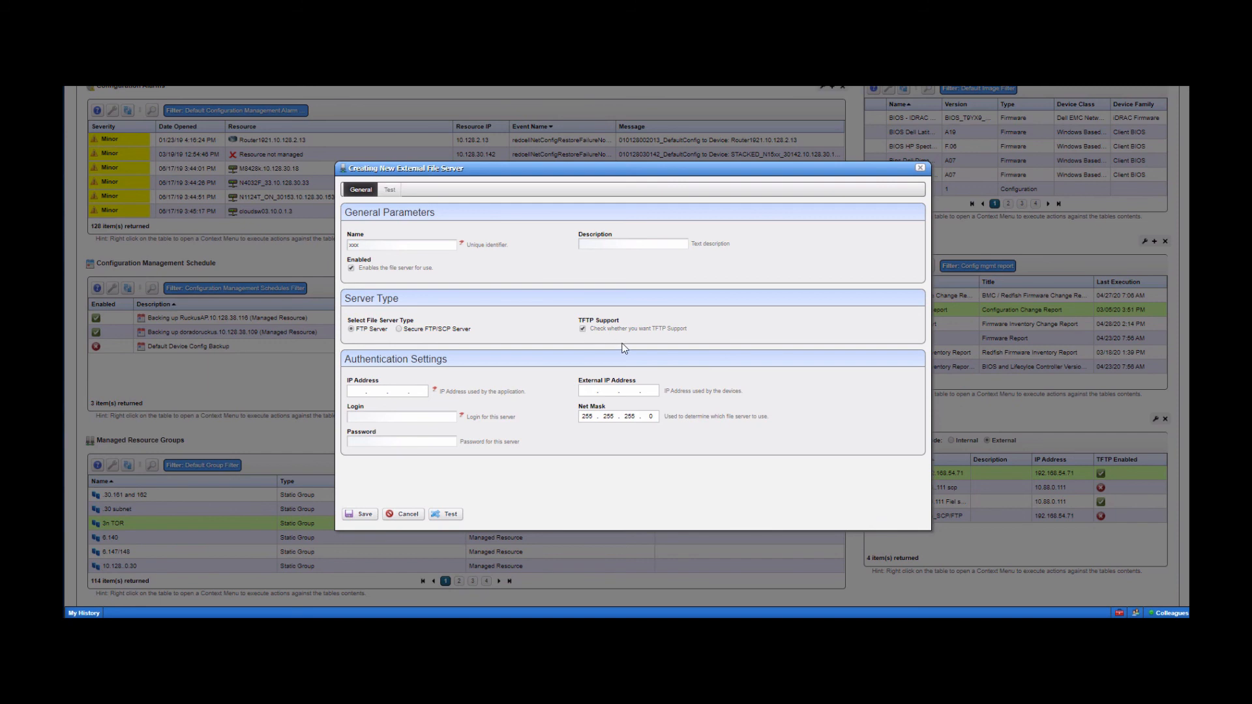
{"action": "left_click", "coordinate": [400, 329]}
{"action": "left_click", "coordinate": [407, 514]}
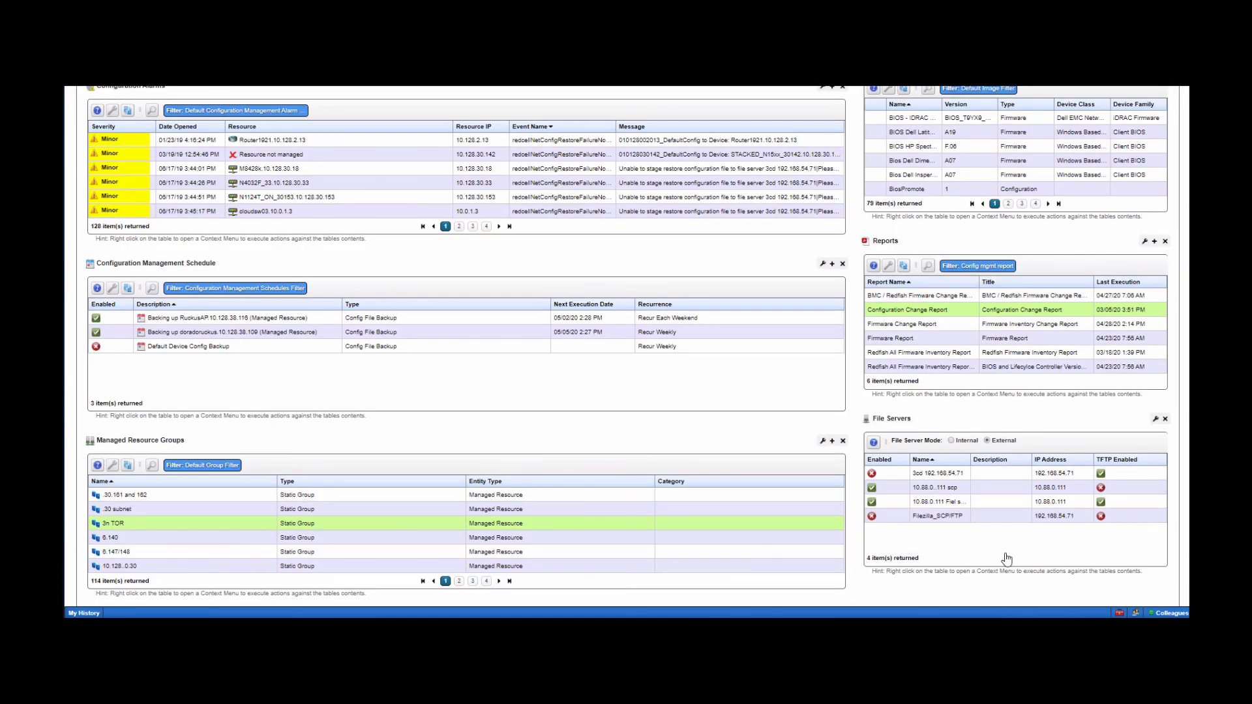
{"action": "right_click", "coordinate": [949, 493]}
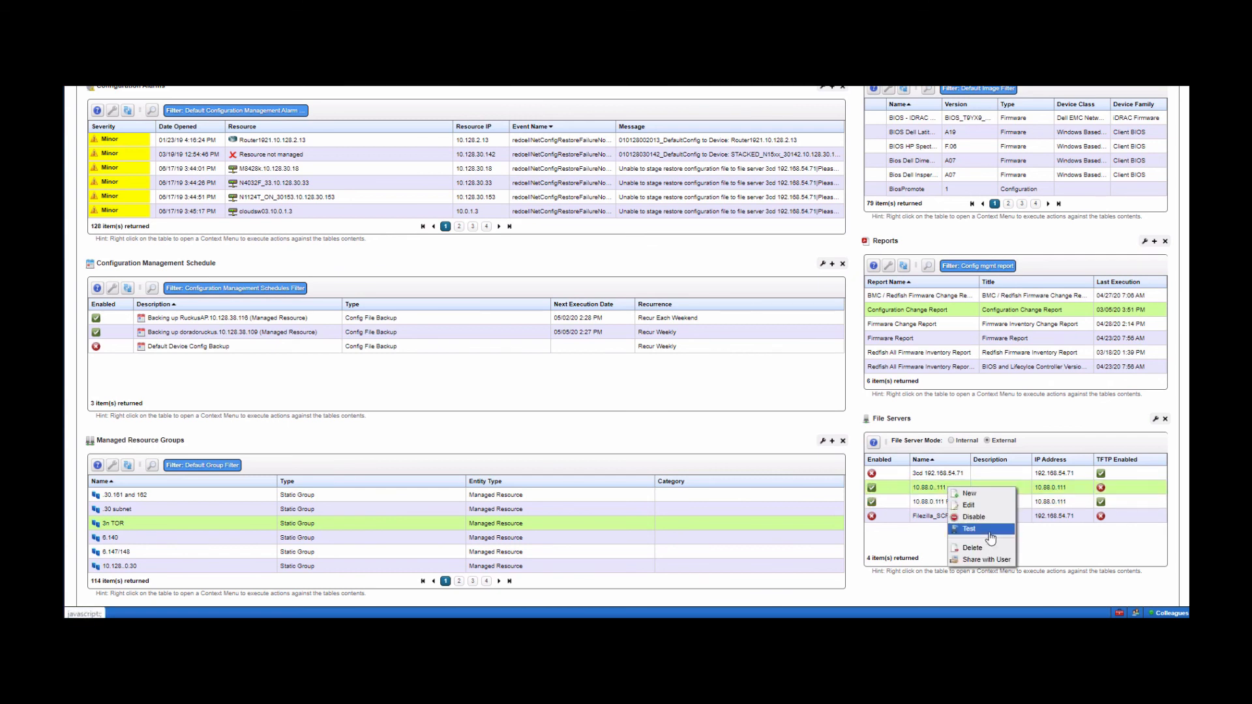